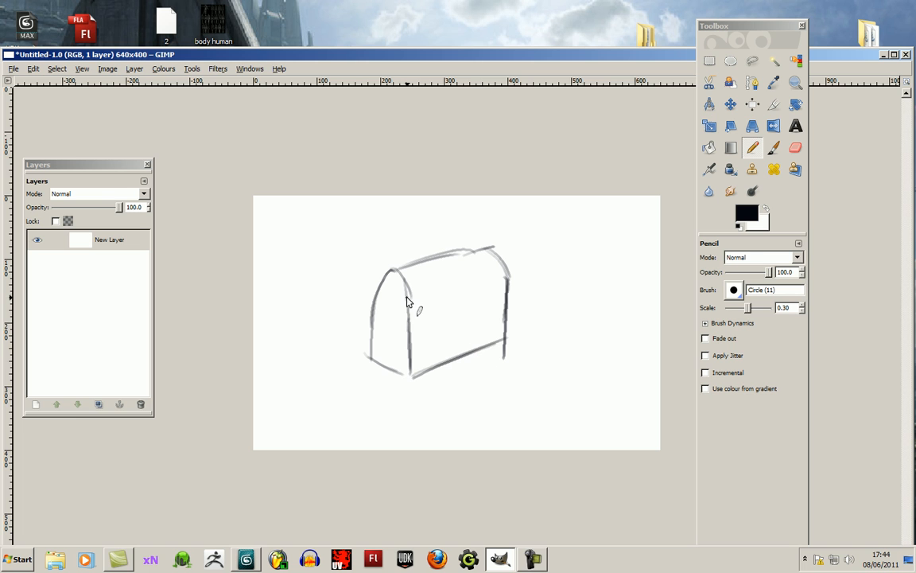
- Sketch the seam between the chest's lid and body, and add panel outlines to the chest's arched end
drag(371, 306, 470, 296)
mouse_move(407, 321)
mouse_down()
mouse_move(506, 280)
mouse_move(494, 285)
mouse_up()
mouse_move(389, 280)
mouse_down()
mouse_move(383, 300)
mouse_move(398, 304)
mouse_move(384, 361)
mouse_move(380, 321)
mouse_up()
mouse_move(394, 321)
mouse_down()
mouse_move(394, 331)
mouse_move(399, 321)
mouse_up()
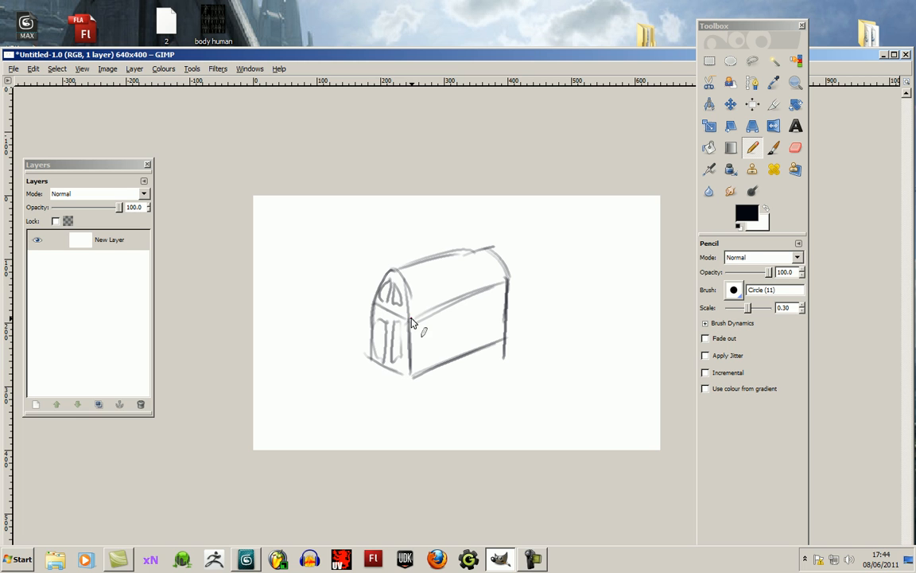
- Sketch two panels on the chest's lid and two on its front, with a dark lock at the centre of the seam
mouse_move(412, 278)
mouse_down()
mouse_move(452, 288)
mouse_move(449, 274)
mouse_move(465, 262)
mouse_up()
drag(423, 331, 454, 349)
mouse_move(469, 306)
mouse_down()
mouse_move(469, 332)
mouse_move(492, 296)
mouse_up()
drag(493, 295, 493, 335)
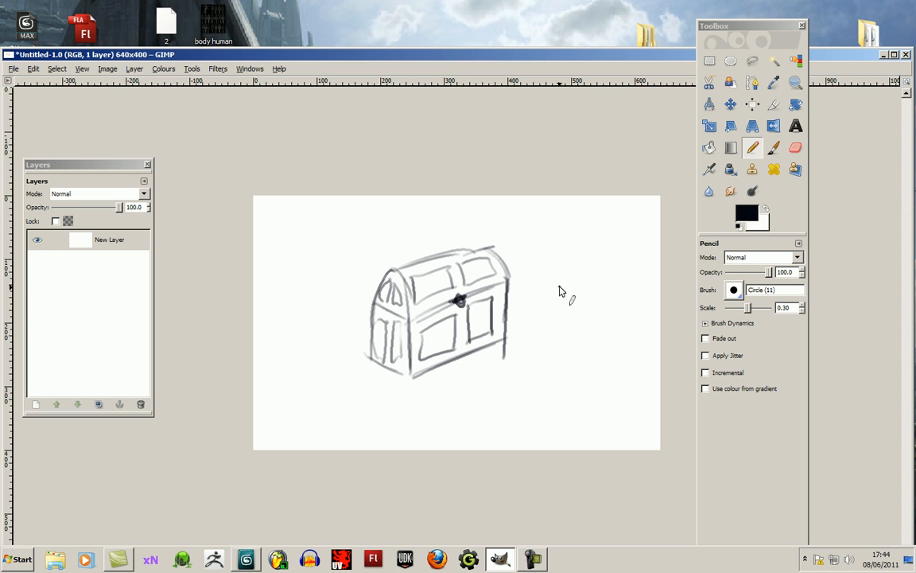
- Sketch a hasp diagram beside the chest, with two horizontal lines, a loop on each and a vertical line joining them
drag(533, 303, 629, 308)
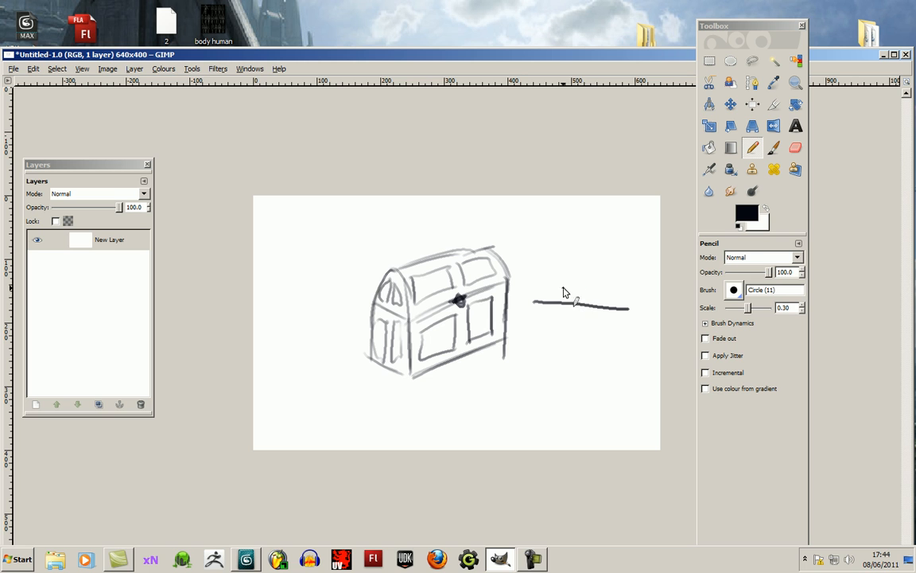
mouse_move(570, 300)
mouse_down()
mouse_move(579, 301)
mouse_move(573, 312)
mouse_up()
mouse_move(533, 337)
mouse_down()
mouse_move(611, 345)
mouse_move(560, 338)
mouse_move(573, 339)
mouse_move(568, 350)
mouse_move(569, 342)
mouse_up()
mouse_move(580, 303)
mouse_down()
mouse_move(588, 319)
mouse_move(566, 340)
mouse_move(568, 367)
mouse_up()
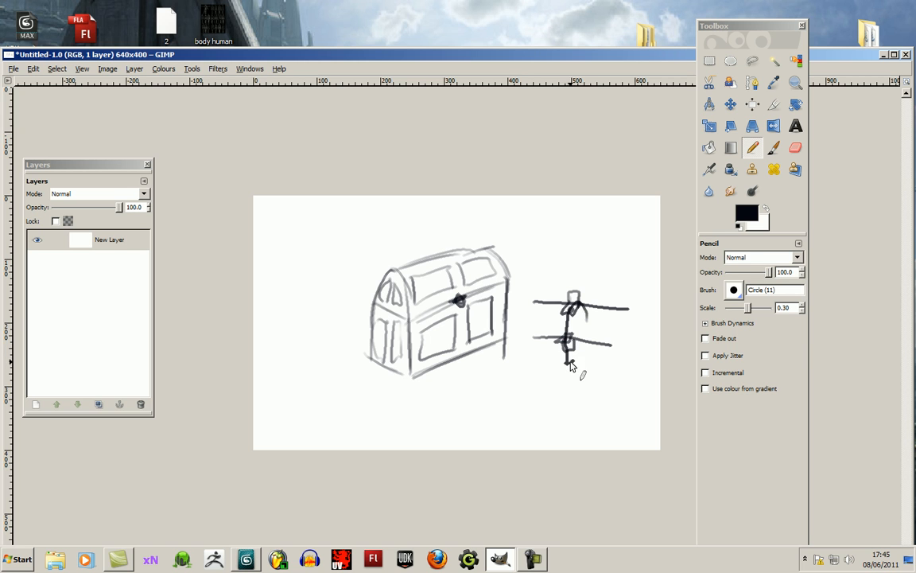
- Sketch a small round padlock with a shackle and a keyhole below the hasp diagram
drag(513, 402, 532, 398)
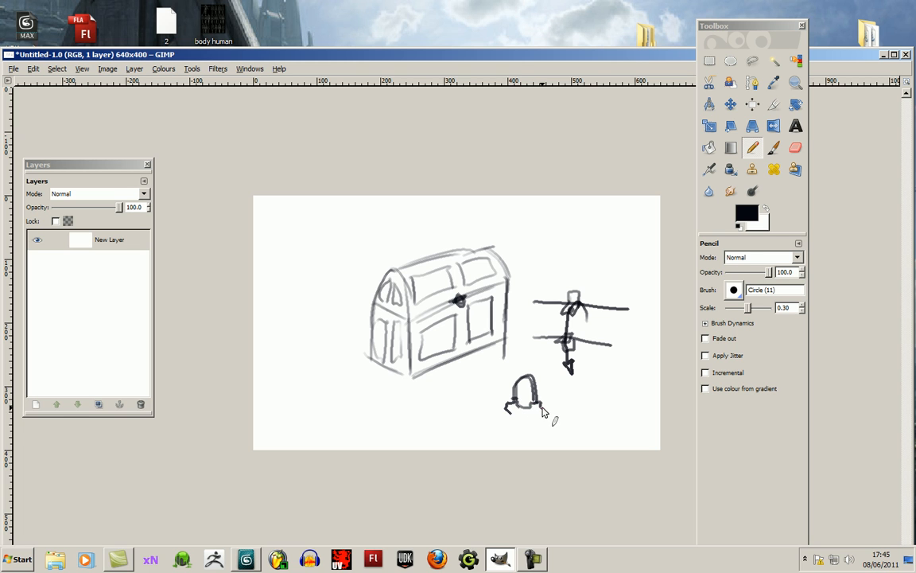
drag(505, 428, 537, 409)
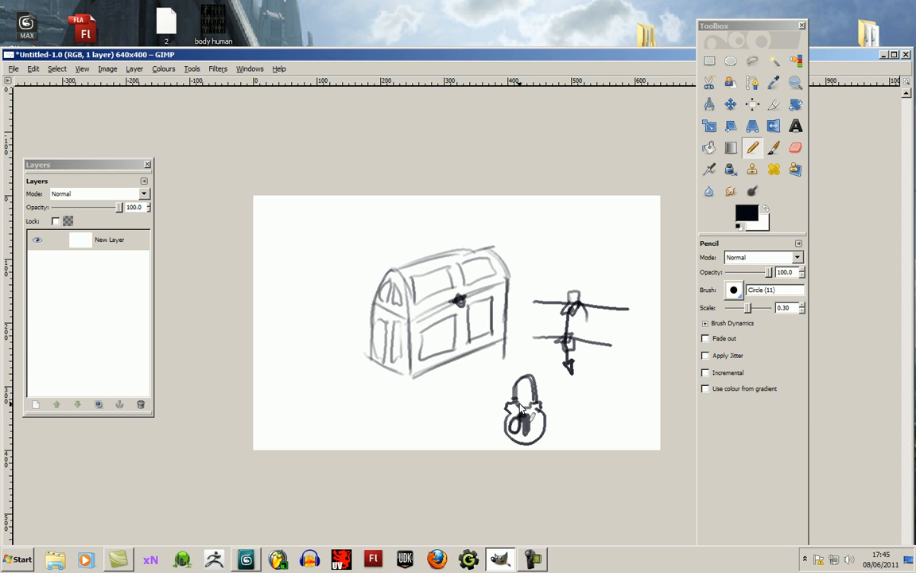
drag(533, 397, 530, 381)
- Switch to 3ds Max and freeze both the lid and the body of the chest through their object properties
click(883, 54)
click(252, 561)
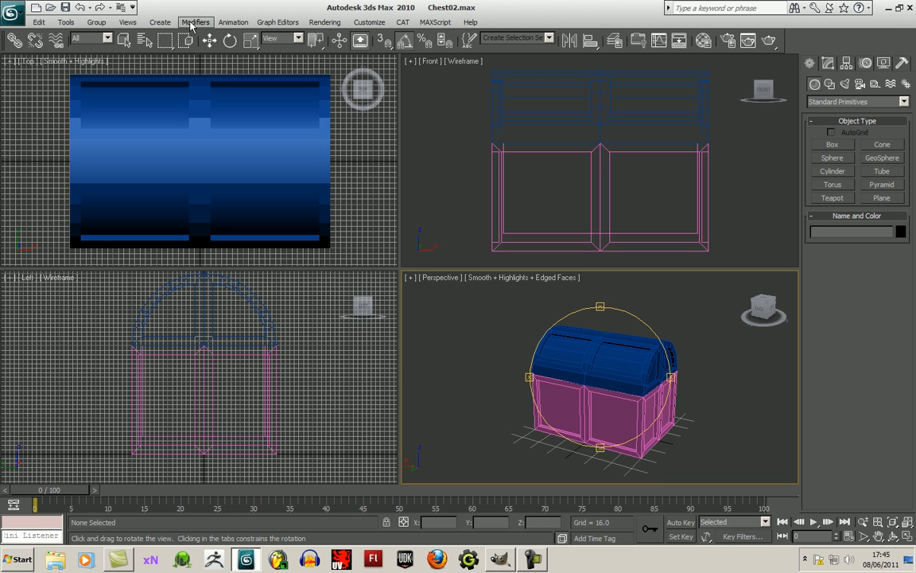
click(210, 40)
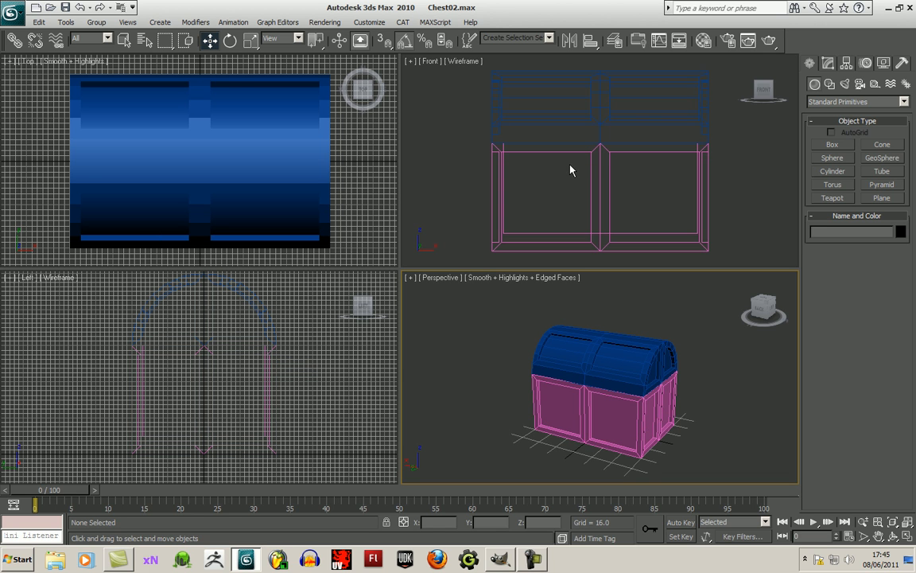
drag(466, 94, 757, 235)
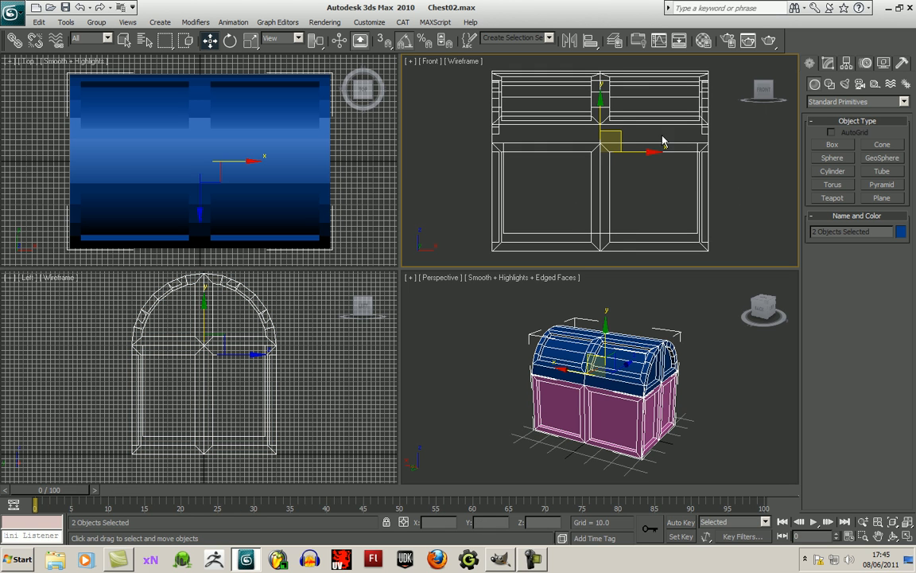
click(621, 350)
right_click(619, 368)
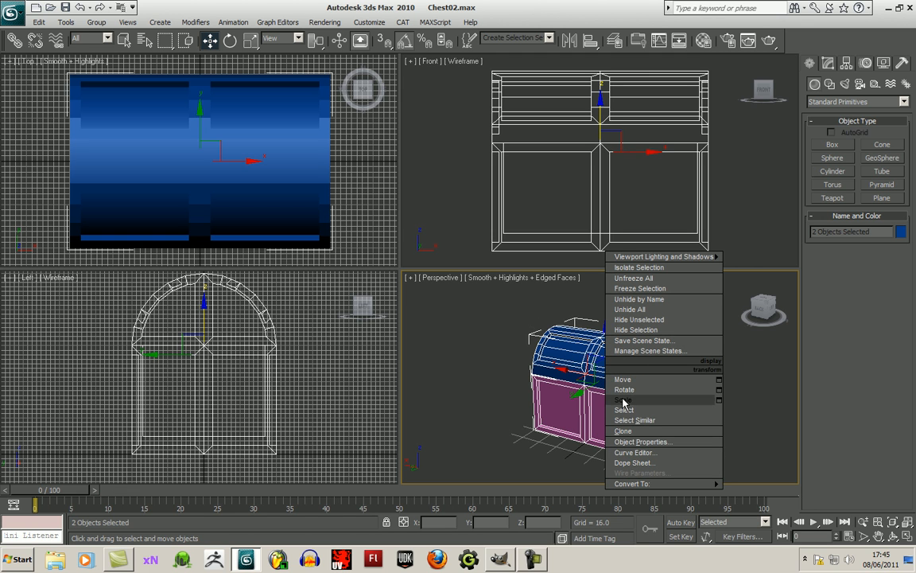
click(641, 442)
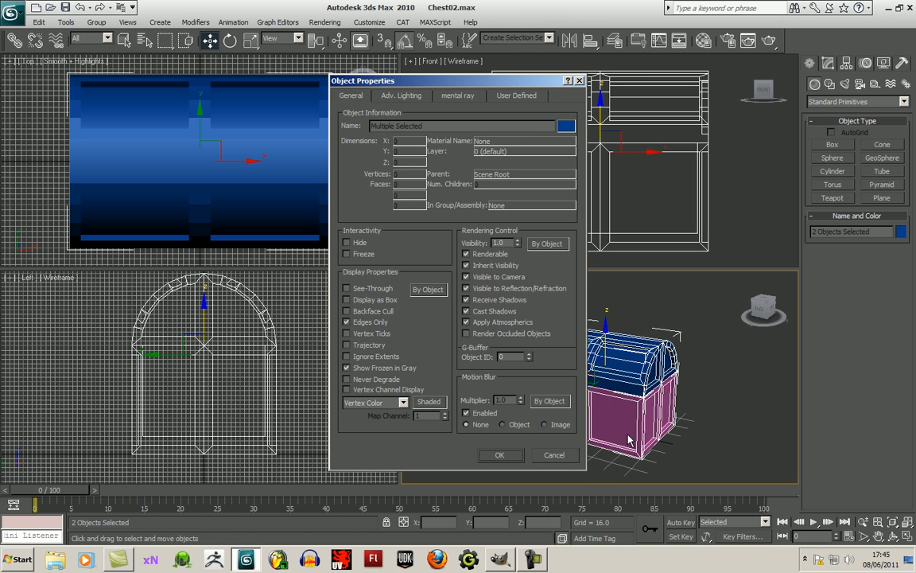
click(347, 254)
click(500, 454)
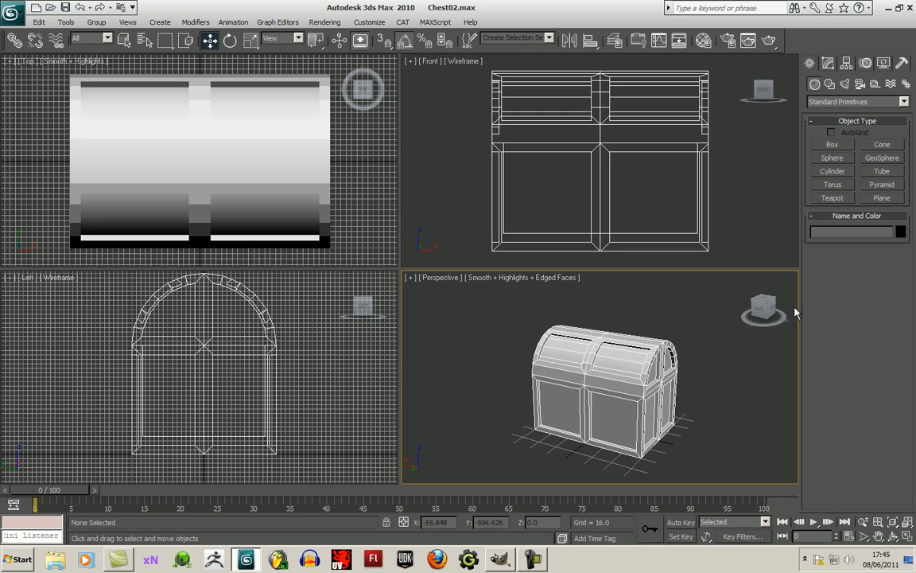
- Switch back to GIMP and add a new white 640 × 400 px layer above the chest sketch
click(498, 560)
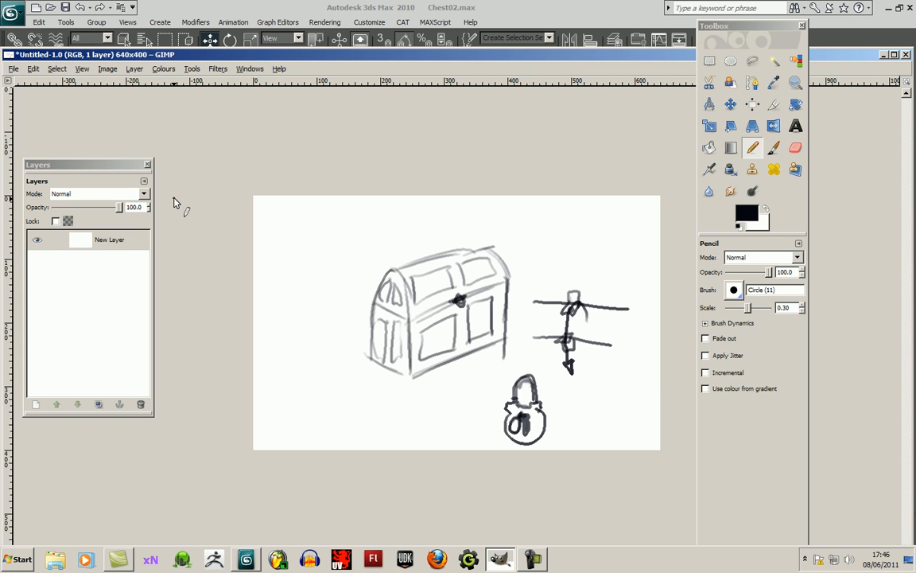
key(Delete)
key(ctrl+z)
click(36, 405)
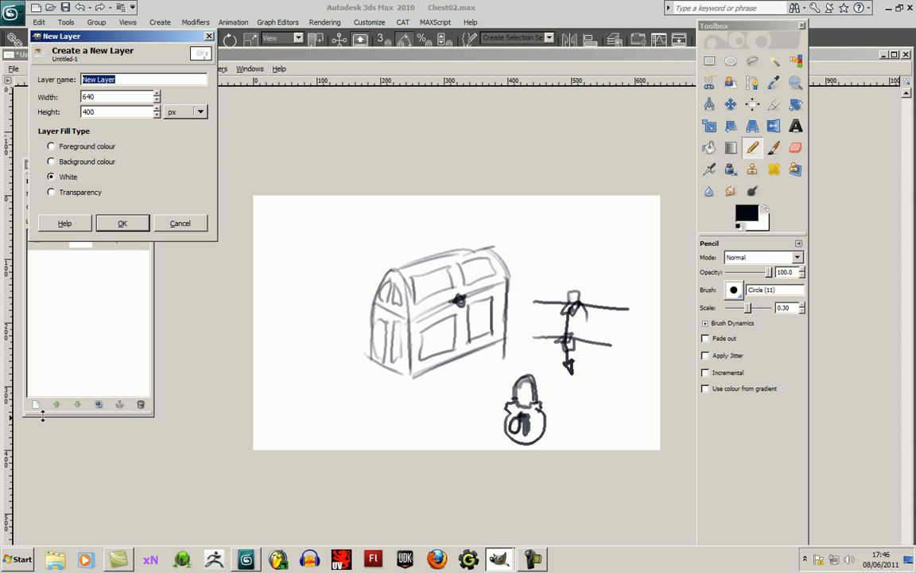
click(117, 225)
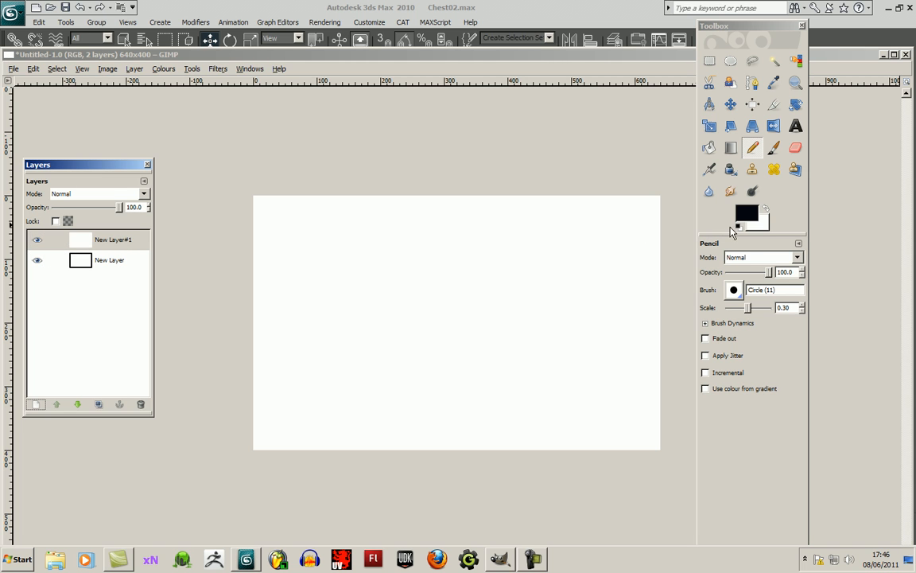
- Sketch the upper outline of a large padlock with angled shoulders, a curved centre notch and two shackle stubs
mouse_move(377, 260)
mouse_down()
mouse_move(385, 243)
mouse_move(430, 249)
mouse_move(406, 238)
mouse_move(418, 236)
mouse_up()
mouse_move(514, 221)
mouse_down()
mouse_move(513, 235)
mouse_move(524, 239)
mouse_up()
mouse_move(430, 238)
mouse_down()
mouse_move(433, 248)
mouse_move(531, 239)
mouse_up()
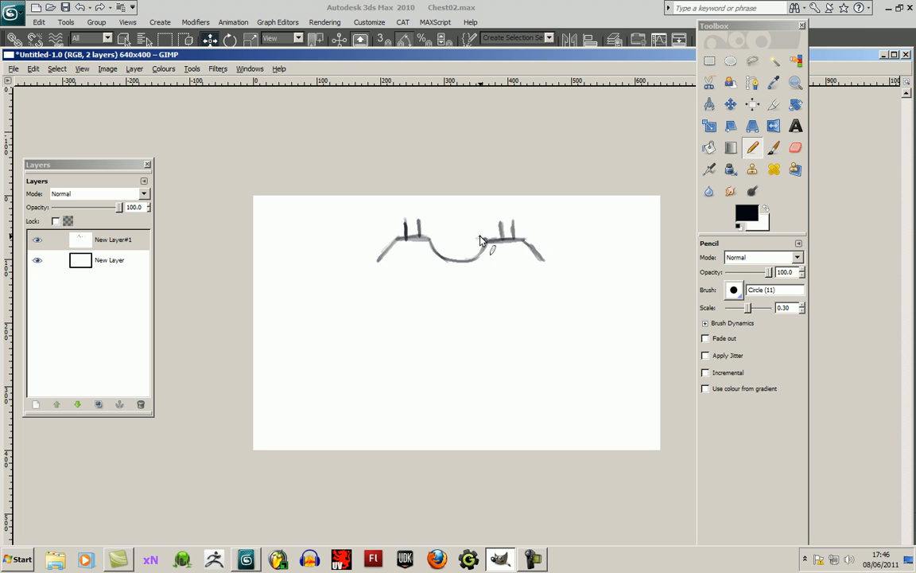
drag(375, 262, 395, 294)
drag(543, 267, 527, 295)
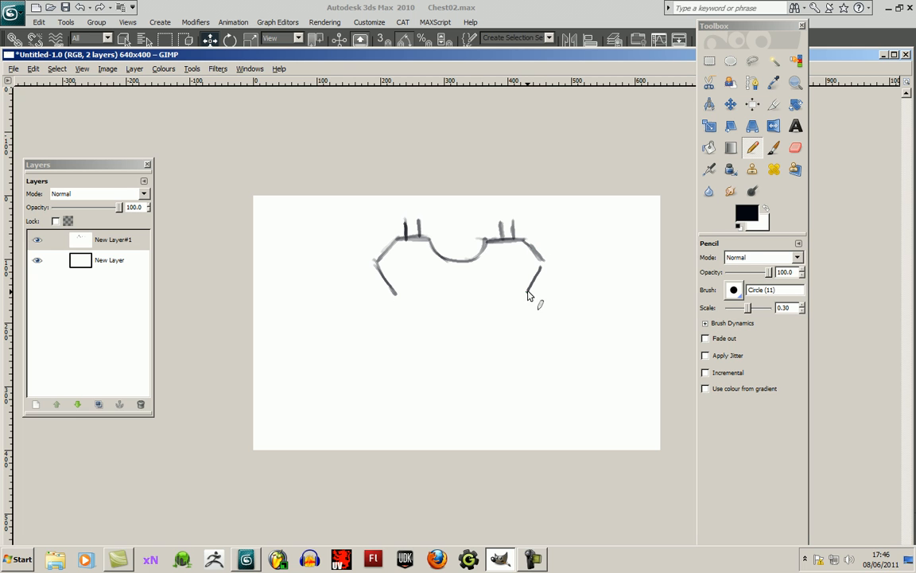
- Sketch the padlock's rounded lower body, joining it to both angled shoulders
drag(395, 296, 373, 382)
drag(393, 316, 422, 409)
drag(374, 358, 504, 425)
drag(422, 399, 515, 423)
drag(519, 299, 556, 380)
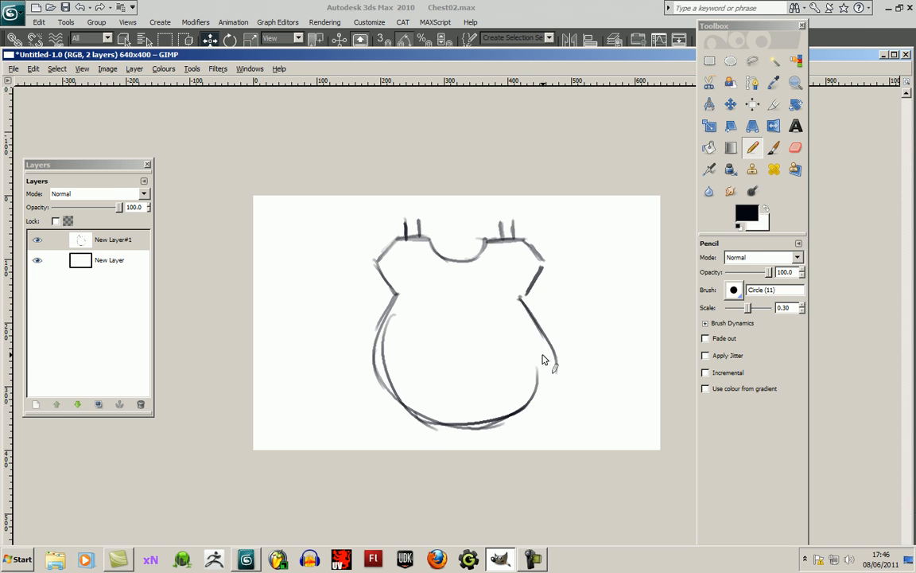
drag(543, 341, 488, 430)
- Sketch a keyhole with a round head and long slot in the padlock's centre, and a small rivet above it
mouse_move(466, 299)
mouse_down()
mouse_move(451, 330)
mouse_move(481, 344)
mouse_move(463, 388)
mouse_up()
drag(473, 317, 466, 391)
drag(462, 274, 459, 275)
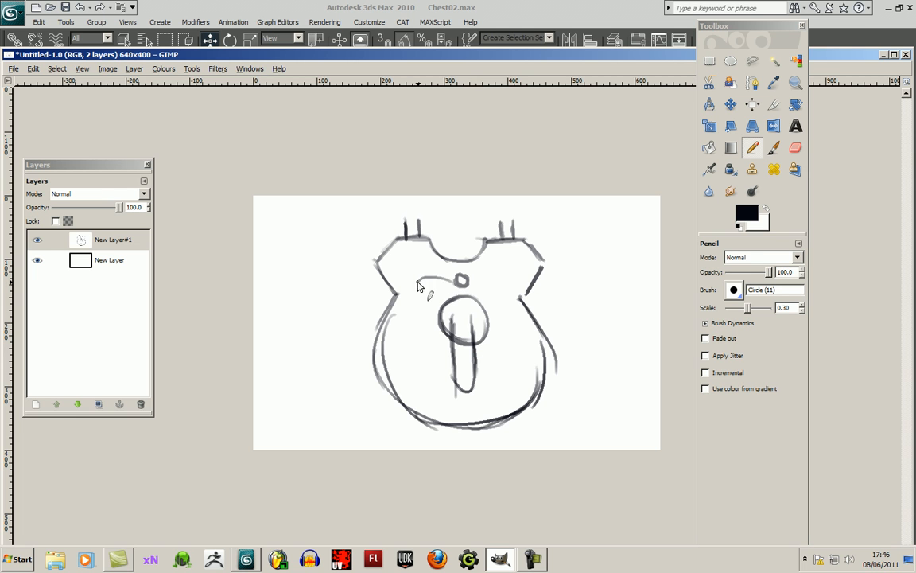
- Try sketching a curved stroke from the rivet around the keyhole, and undo the latest strokes
mouse_move(444, 277)
mouse_down()
mouse_move(412, 313)
mouse_move(442, 325)
mouse_move(420, 308)
mouse_move(401, 326)
mouse_move(420, 348)
mouse_move(453, 320)
mouse_move(423, 290)
mouse_move(395, 332)
mouse_move(449, 320)
mouse_up()
key(ctrl+z)
key(ctrl+z)
key(ctrl+z)
key(ctrl+z)
key(ctrl+z)
key(ctrl+z)
key(ctrl+z)
key(ctrl+z)
key(ctrl+z)
key(ctrl+z)
- Redraw the small rivet and fill the keyhole with dark hatching
drag(465, 280, 462, 276)
mouse_move(464, 296)
mouse_down()
mouse_move(445, 315)
mouse_move(454, 328)
mouse_move(454, 309)
mouse_move(469, 318)
mouse_move(467, 384)
mouse_up()
- Sketch the padlock's thickness along its left shoulder, its rounded left side and the centre notch
mouse_move(396, 296)
mouse_down()
mouse_move(371, 300)
mouse_move(356, 269)
mouse_up()
mouse_move(359, 264)
mouse_down()
mouse_move(377, 262)
mouse_move(373, 240)
mouse_move(391, 237)
mouse_up()
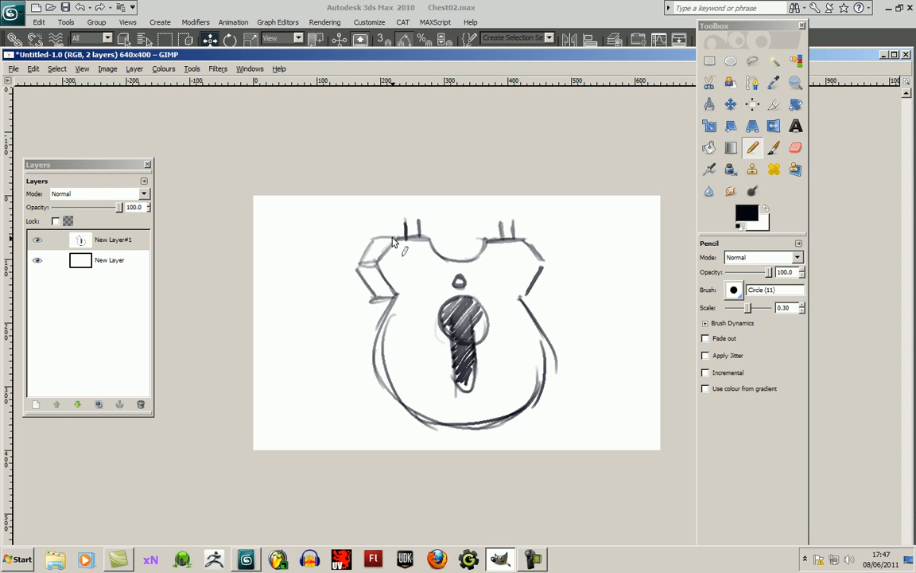
drag(374, 299, 359, 344)
mouse_move(373, 299)
mouse_down()
mouse_move(359, 325)
mouse_move(356, 381)
mouse_up()
drag(372, 309, 394, 388)
drag(363, 337, 430, 424)
drag(388, 389, 436, 422)
mouse_move(484, 239)
mouse_down()
mouse_move(466, 241)
mouse_move(458, 258)
mouse_up()
- Darken the two shackle stubs with hatching and sketch the start of the shackle's curve above them
drag(397, 217, 401, 237)
drag(397, 217, 425, 232)
mouse_move(496, 226)
mouse_down()
mouse_move(502, 234)
mouse_move(503, 223)
mouse_move(491, 230)
mouse_move(501, 236)
mouse_up()
drag(420, 210, 428, 200)
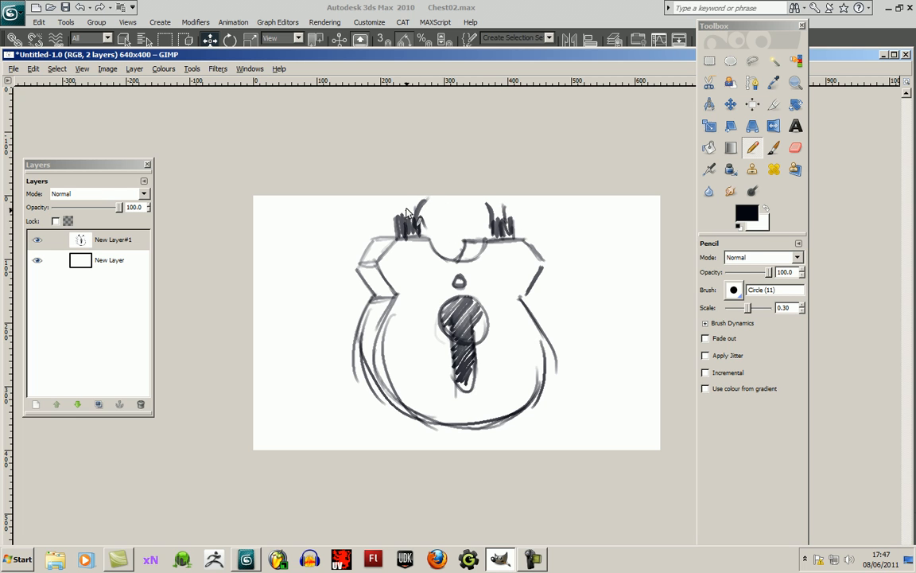
- Draw six horizontal guide lines across the padlock sketch with the foreground colour set to orange-brown bc7148
click(746, 212)
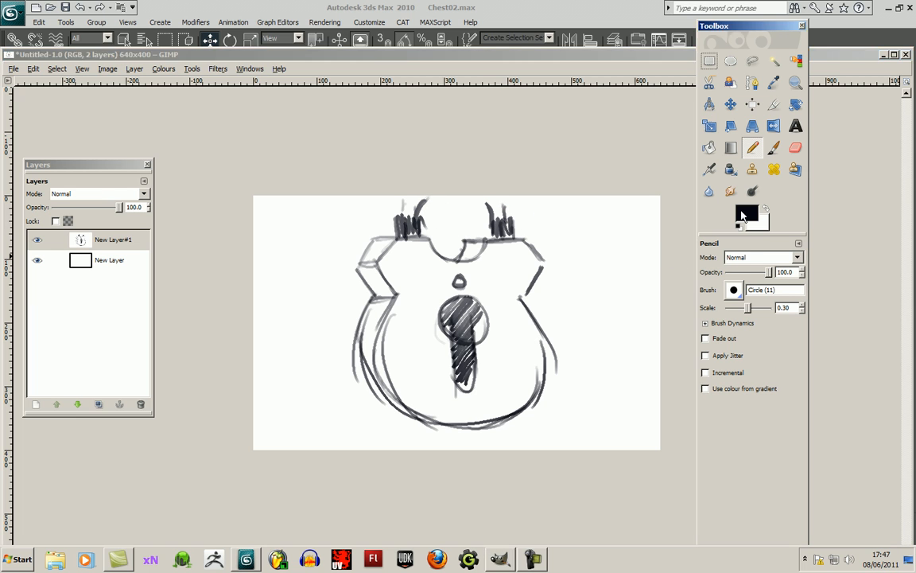
drag(563, 230, 562, 242)
click(528, 188)
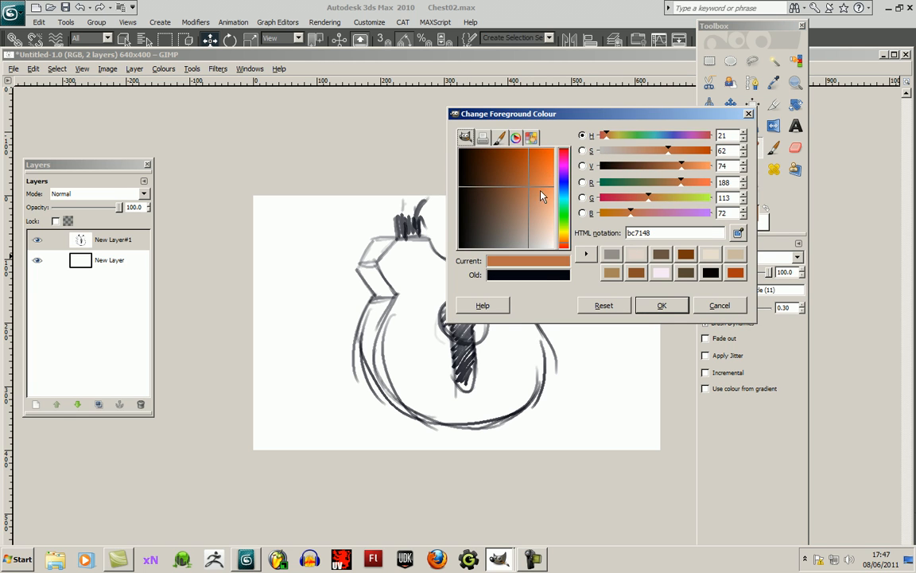
click(659, 306)
click(329, 267)
drag(338, 262, 502, 265)
drag(428, 265, 568, 267)
drag(355, 298, 560, 298)
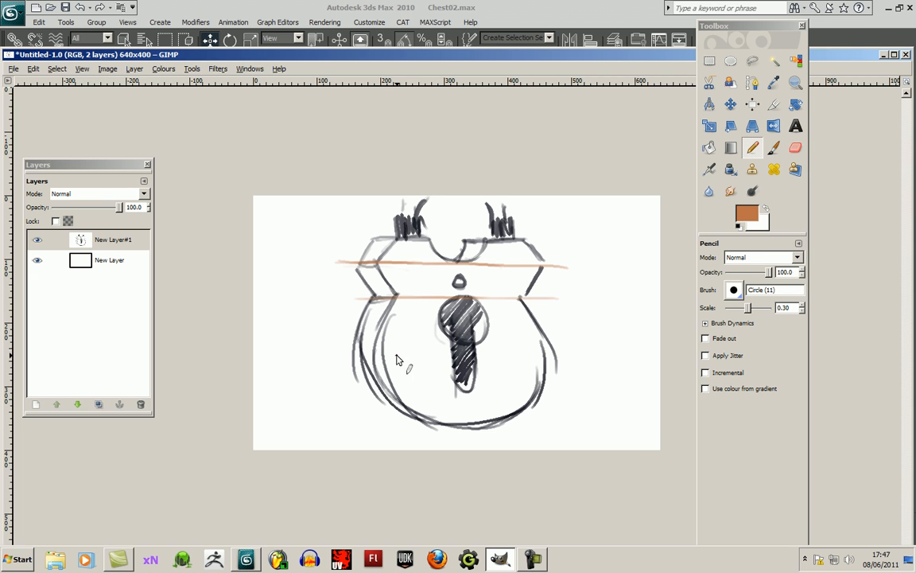
drag(416, 331, 549, 327)
drag(327, 351, 569, 365)
drag(339, 389, 585, 393)
drag(387, 418, 546, 419)
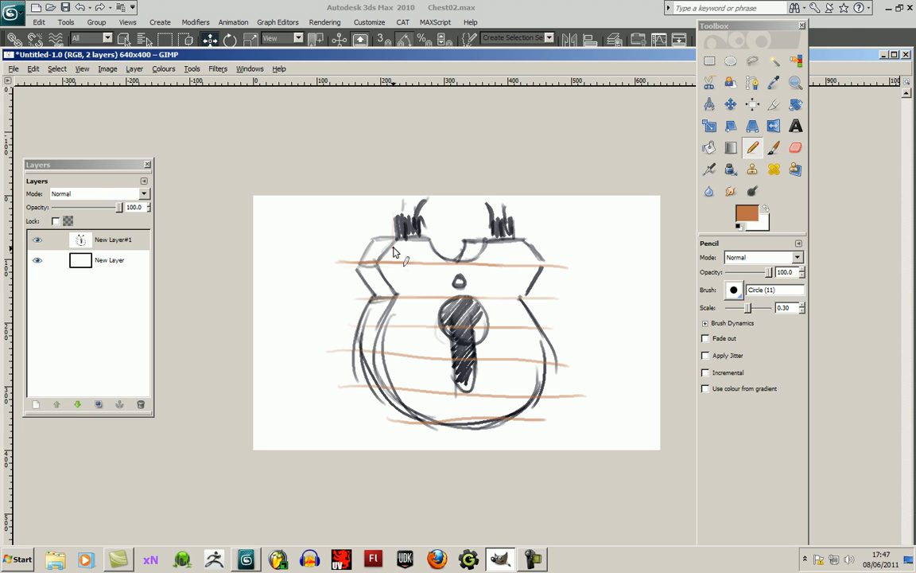
- Draw seven vertical guide lines down the padlock sketch to complete the segment grid
drag(375, 221, 375, 329)
drag(396, 226, 398, 423)
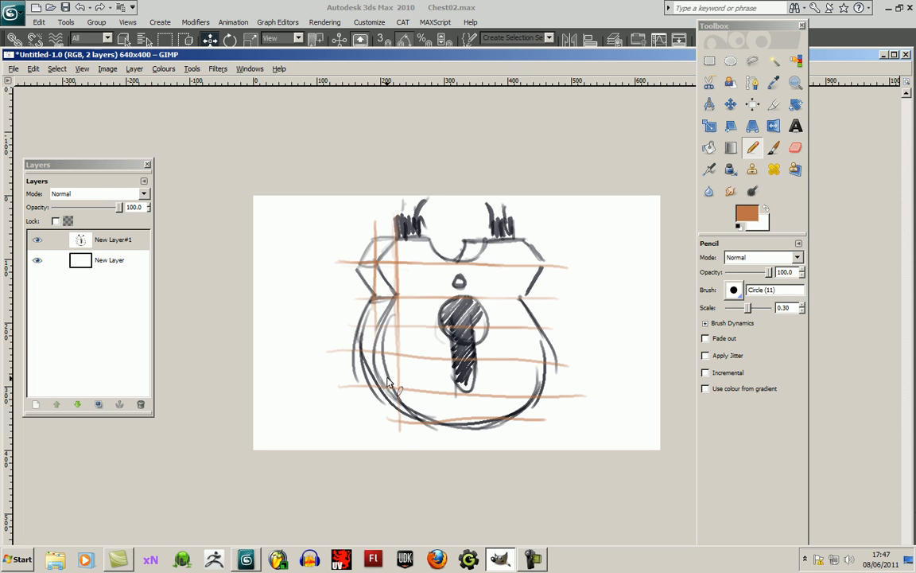
drag(429, 242, 438, 423)
drag(436, 345, 432, 405)
drag(461, 263, 469, 436)
drag(481, 268, 486, 420)
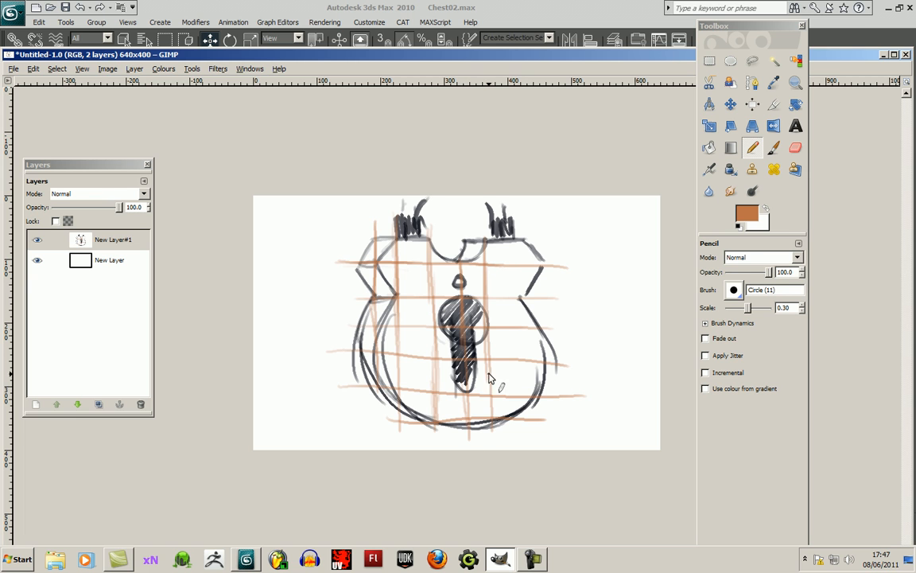
drag(542, 244, 542, 389)
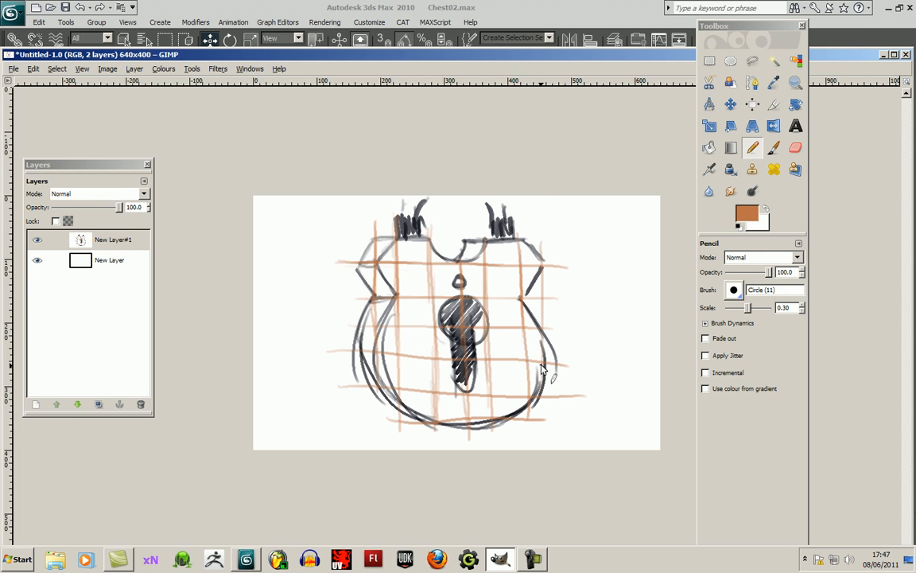
- Retrace the grid's horizontal edges in the column below the left shackle stub and the vertical edges in the shoulder row
drag(401, 238, 402, 239)
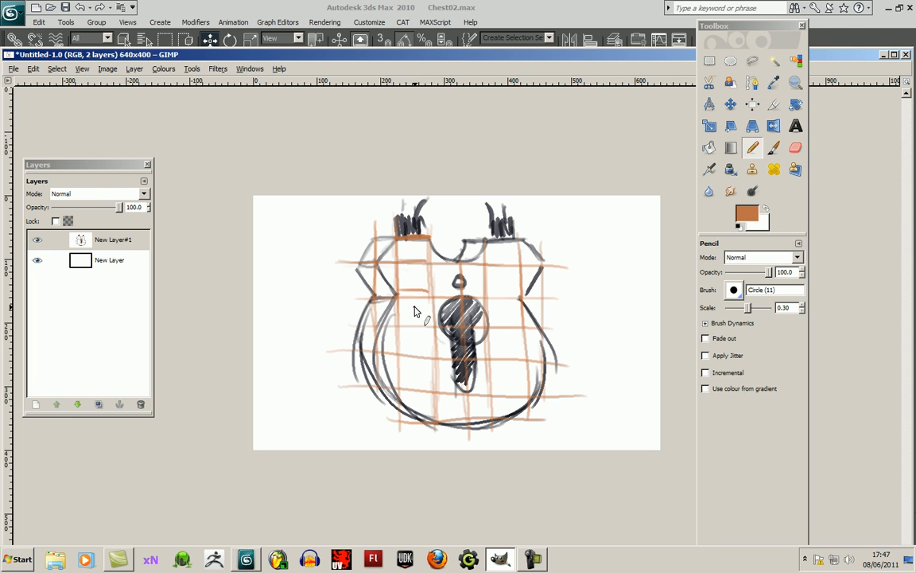
drag(402, 352, 437, 353)
drag(402, 391, 437, 393)
drag(404, 421, 437, 422)
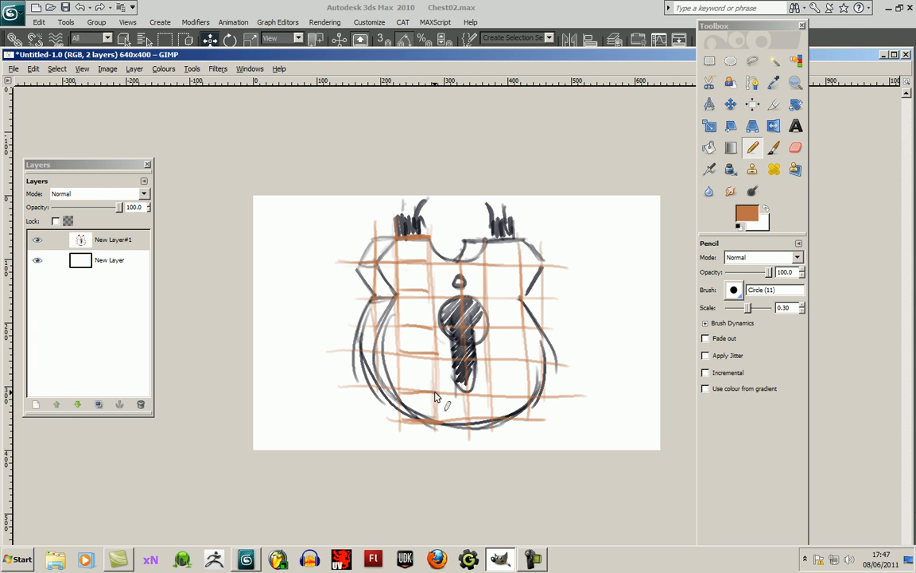
drag(402, 265, 401, 305)
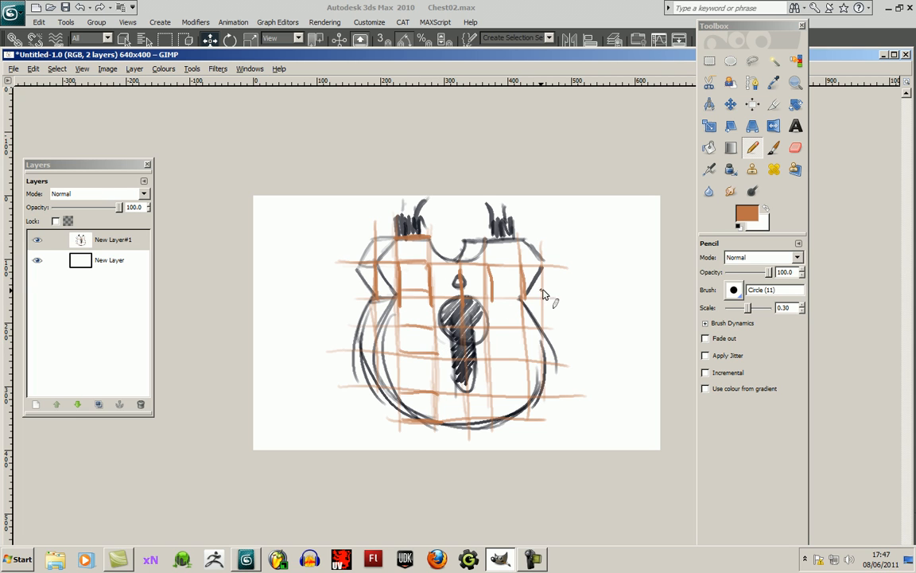
drag(490, 267, 491, 302)
mouse_move(404, 394)
mouse_down()
mouse_move(436, 396)
mouse_move(438, 422)
mouse_up()
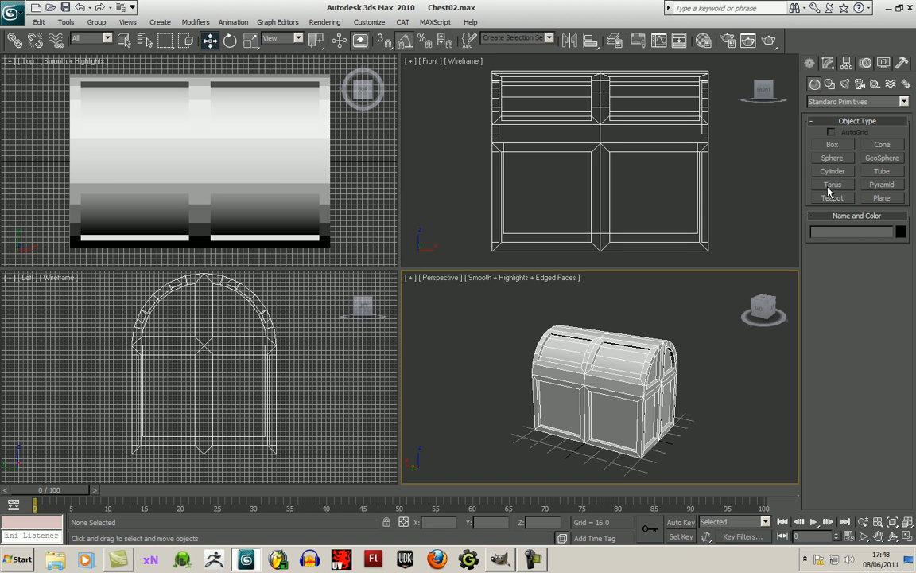
- With the grid shown and snapping on, create a box 14 long, 12 wide and -4 high over the chest's centre band in the Front view
click(834, 145)
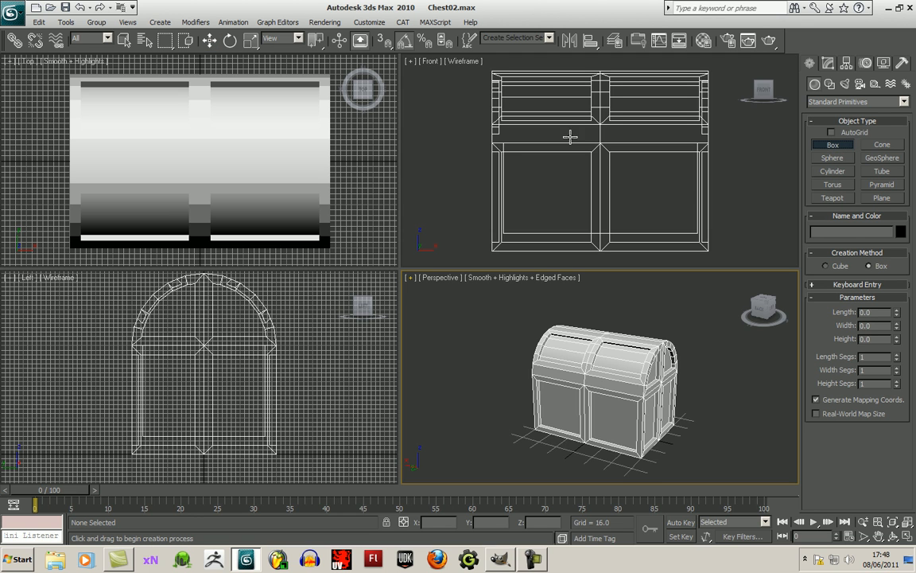
right_click(704, 159)
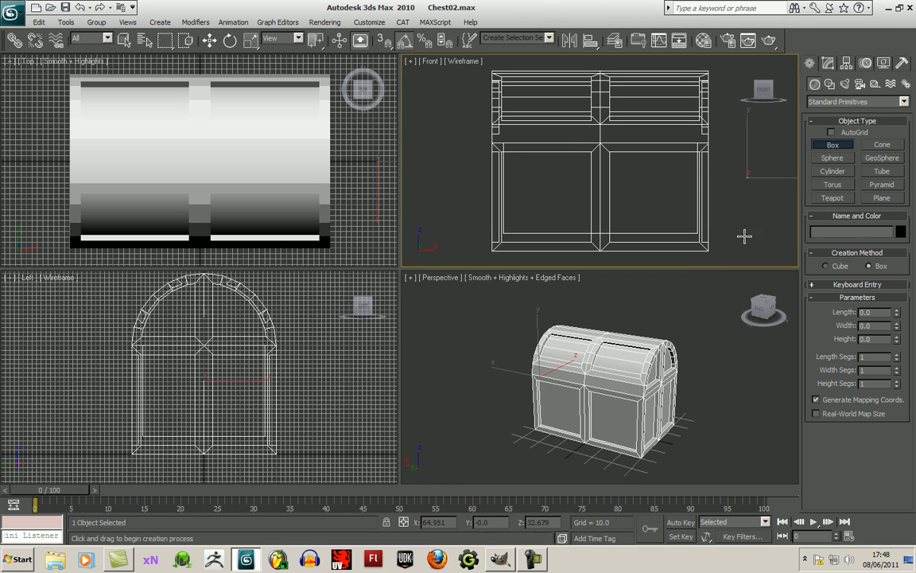
key(g)
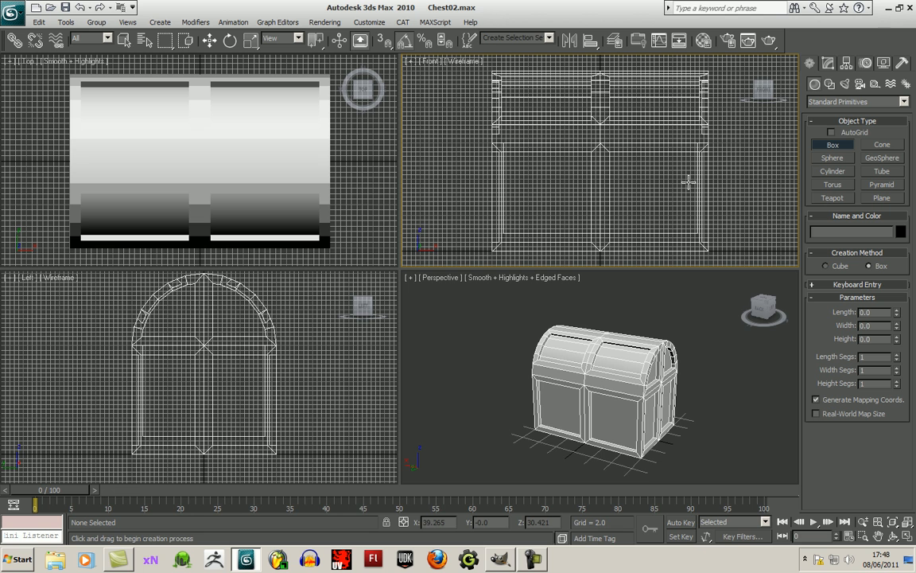
scroll(704, 175, up, 10)
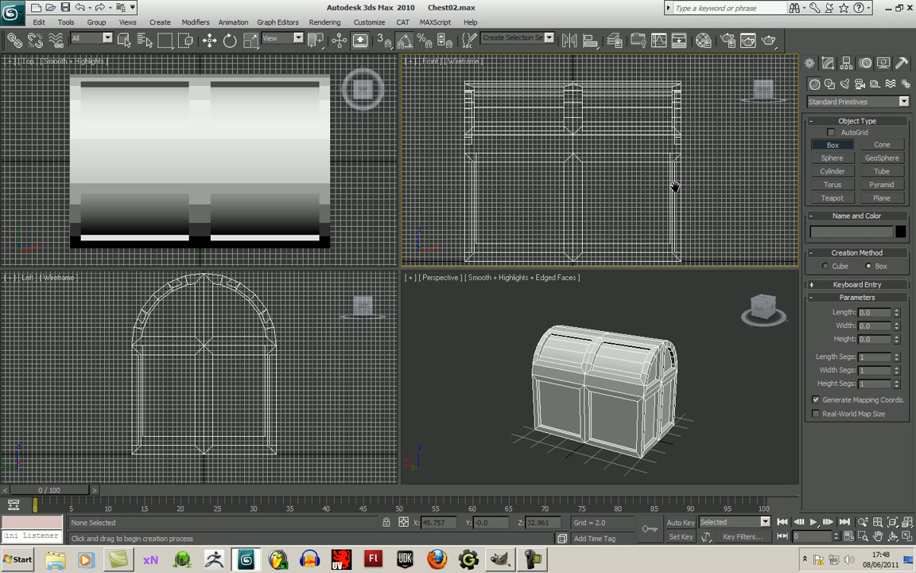
middle_drag(603, 183, 628, 200)
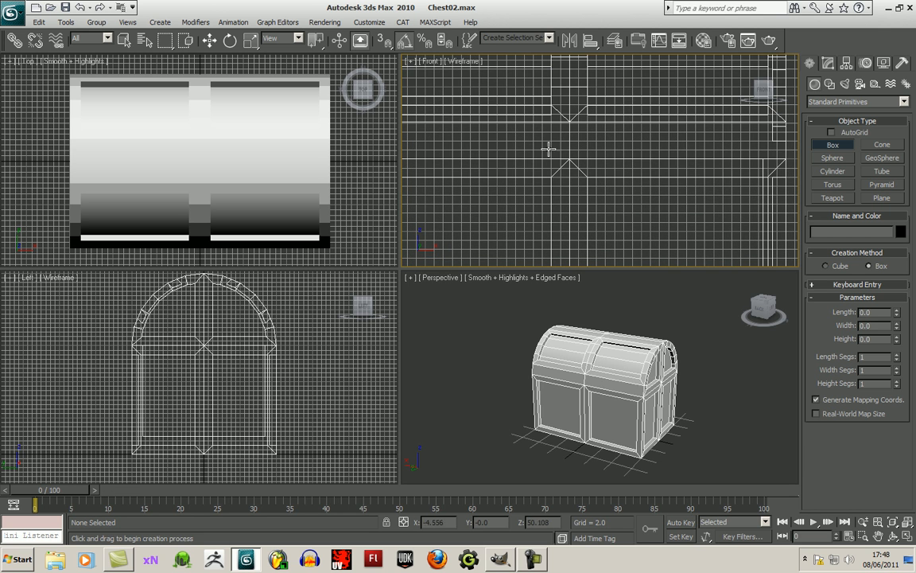
click(385, 43)
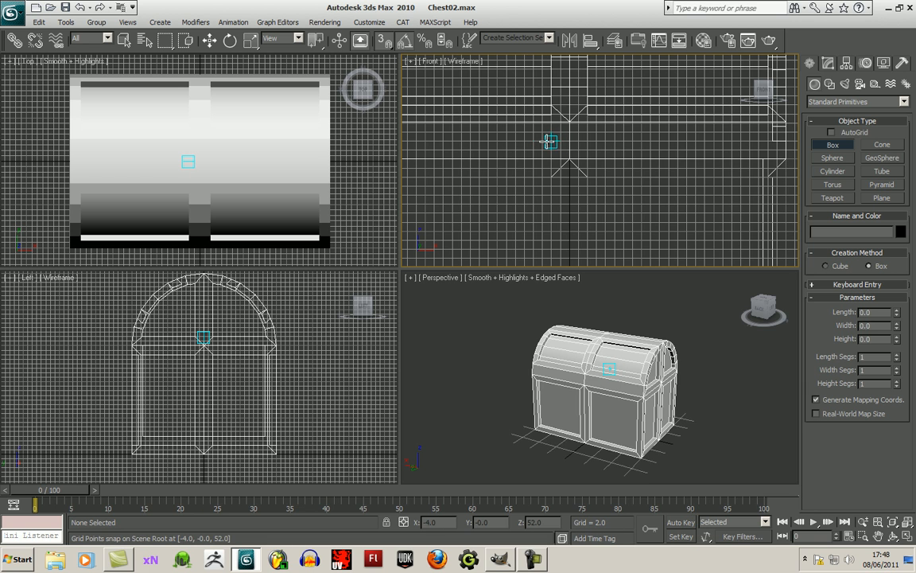
drag(542, 141, 595, 206)
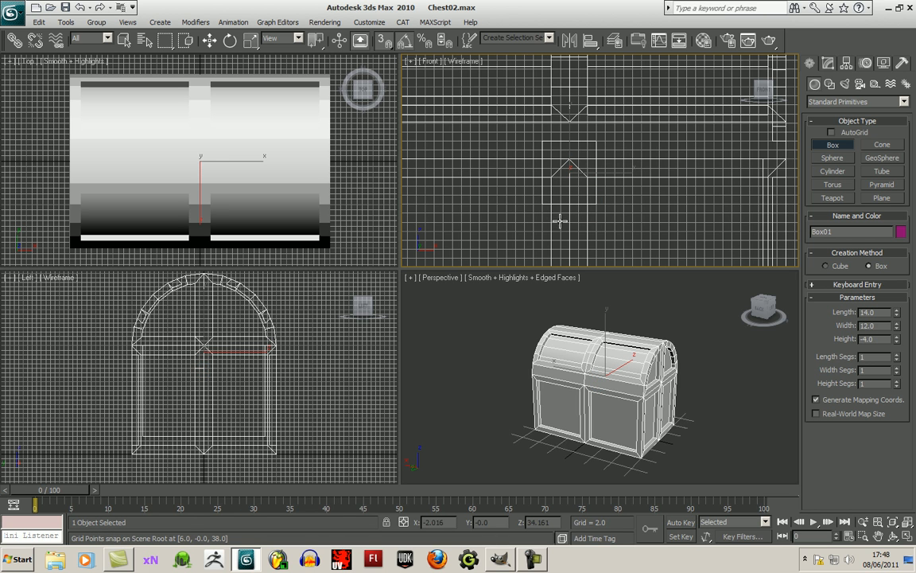
click(501, 216)
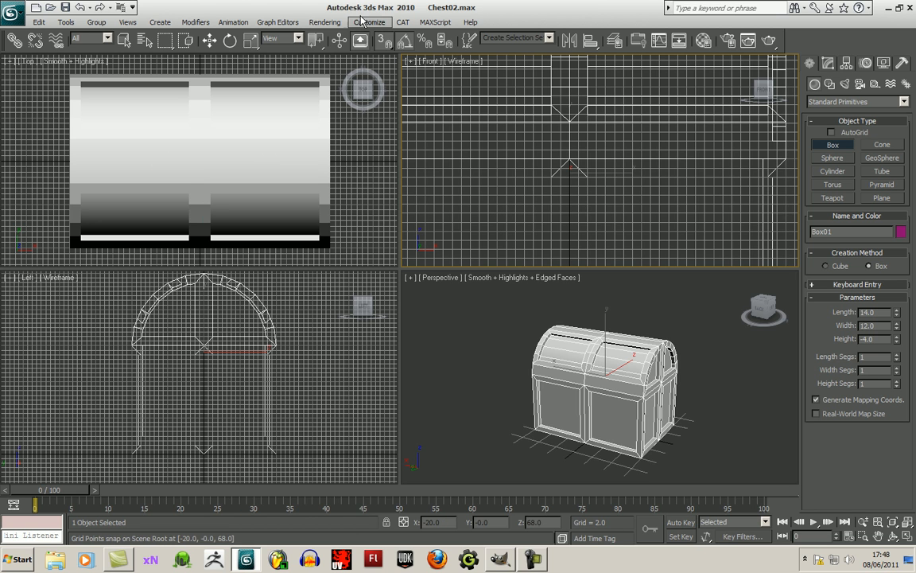
- Move the box out in front of the chest's lid seam, to Y 34 and Z 43
click(209, 40)
right_click(280, 365)
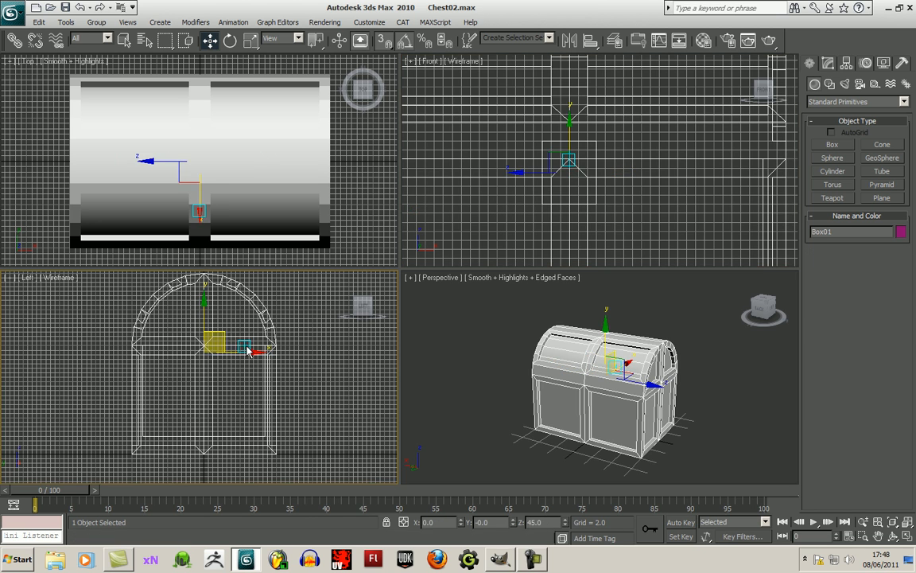
drag(254, 351, 176, 352)
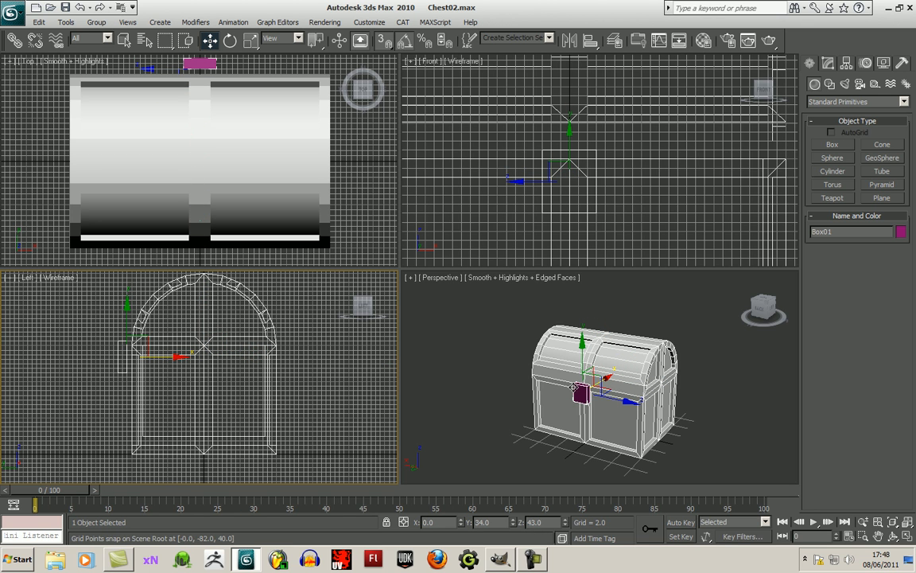
right_click(581, 390)
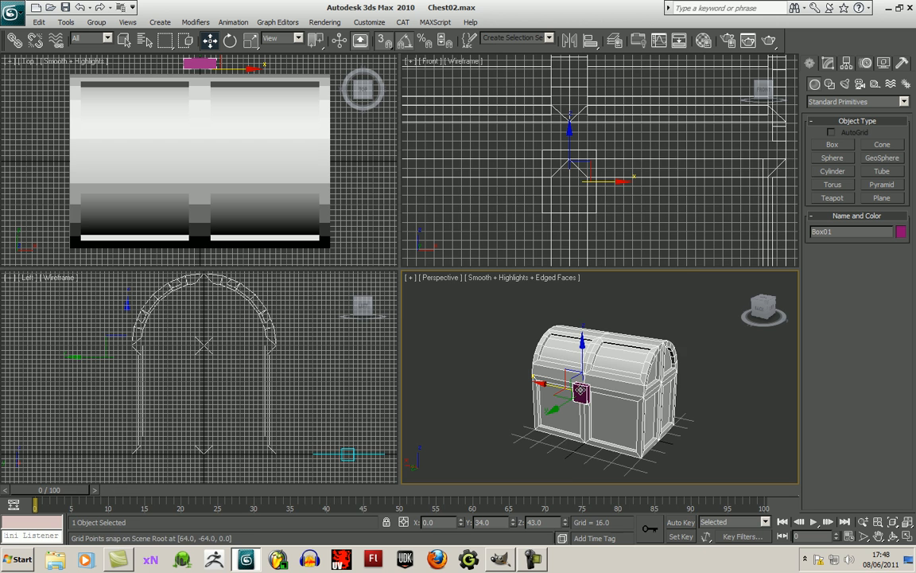
right_click(579, 390)
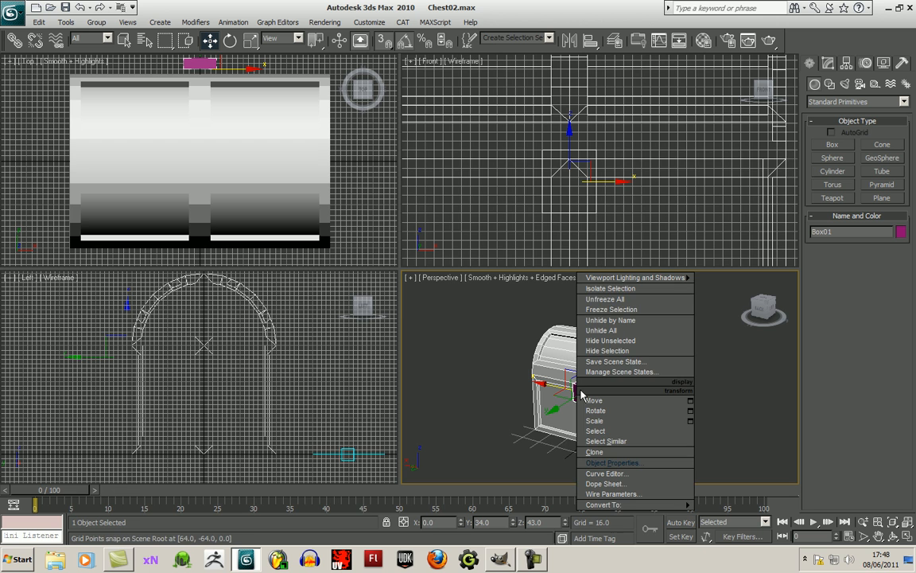
click(625, 290)
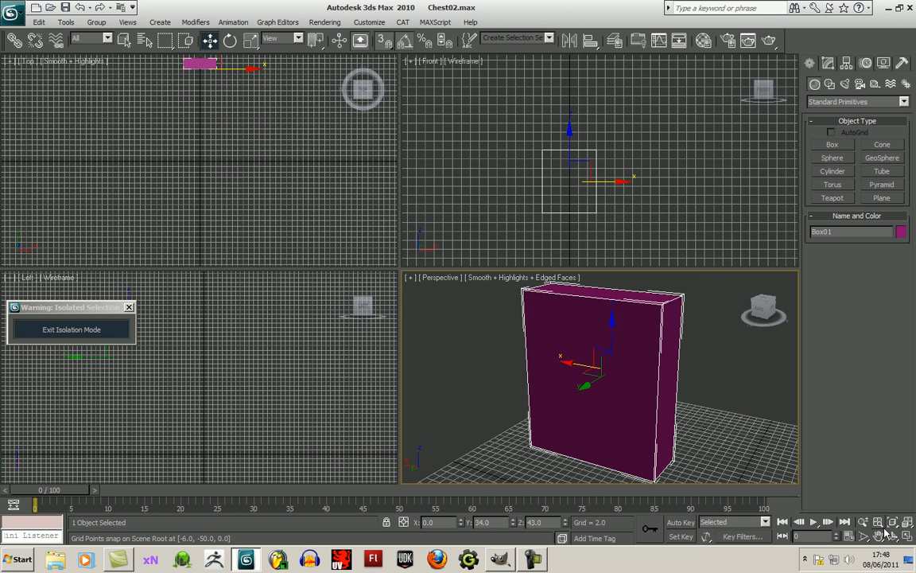
click(892, 538)
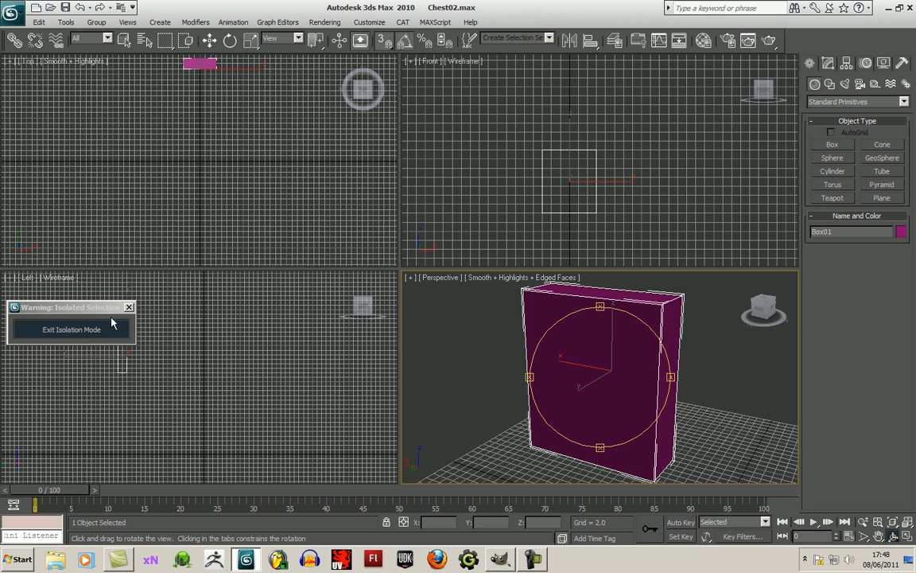
click(86, 333)
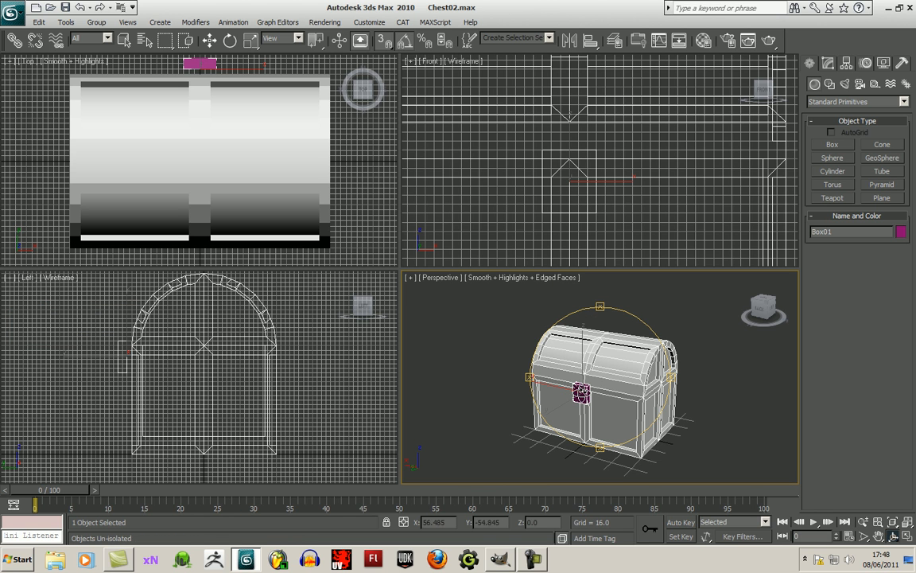
- Isolate the padlock box and face its broad side in the Perspective view
key(w)
right_click(518, 384)
click(561, 266)
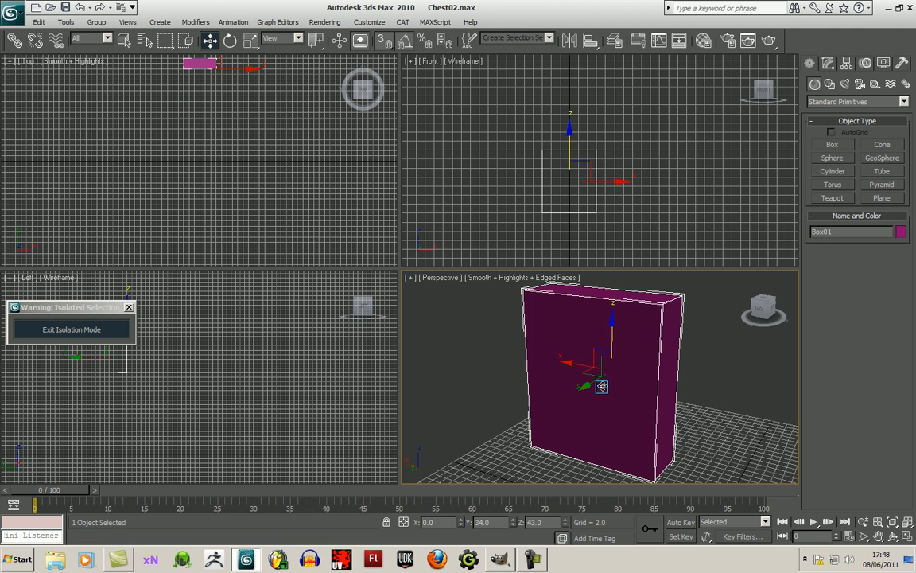
click(762, 307)
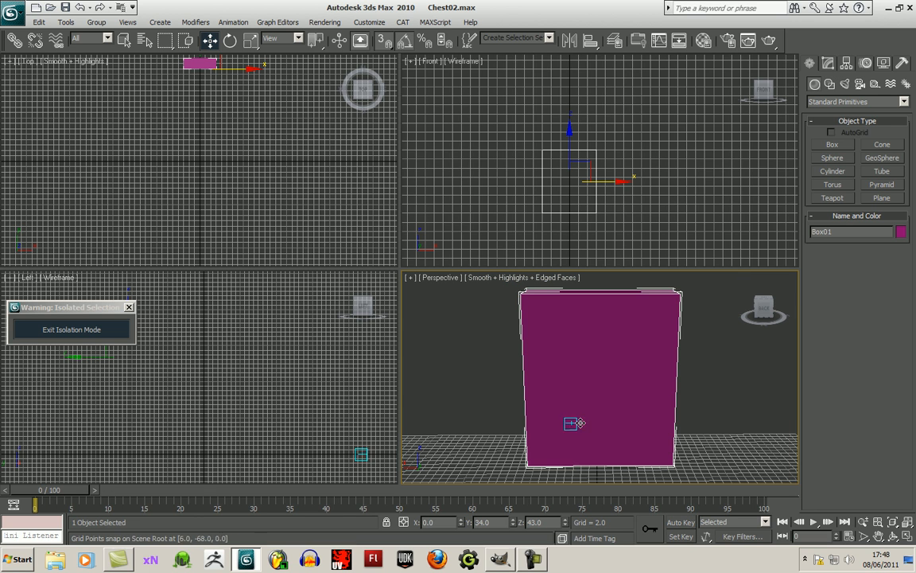
click(509, 277)
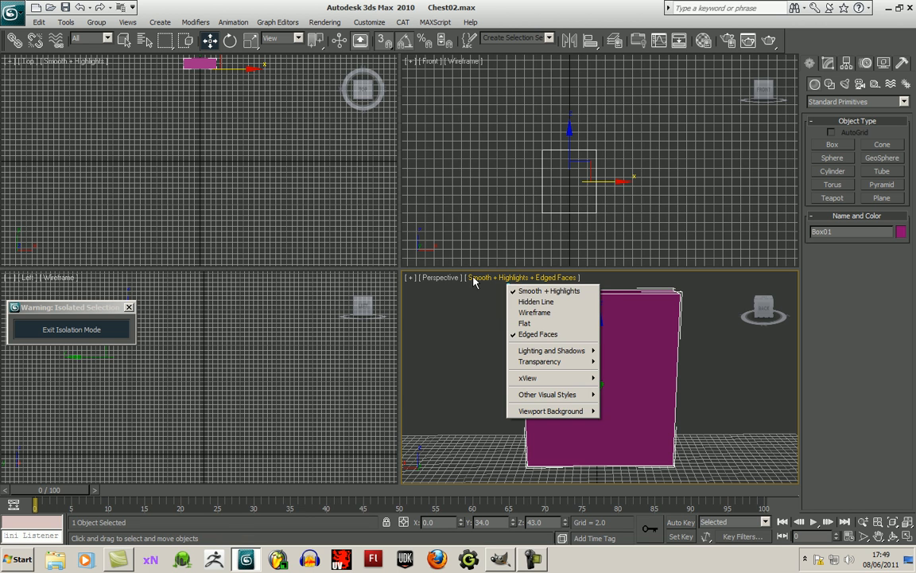
click(519, 280)
- Divide the padlock box into 6 length segments and 6 width segments
click(827, 66)
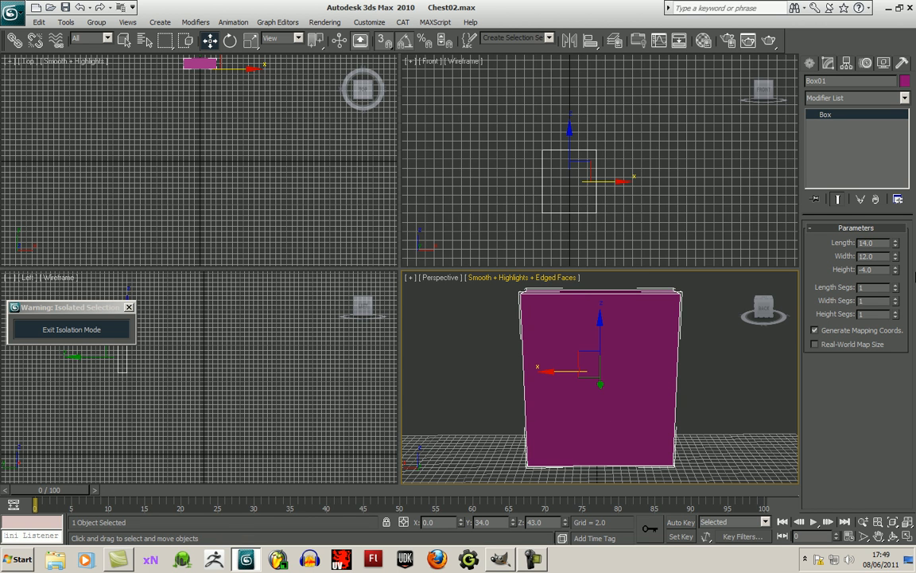
click(896, 285)
click(896, 286)
click(896, 285)
click(896, 286)
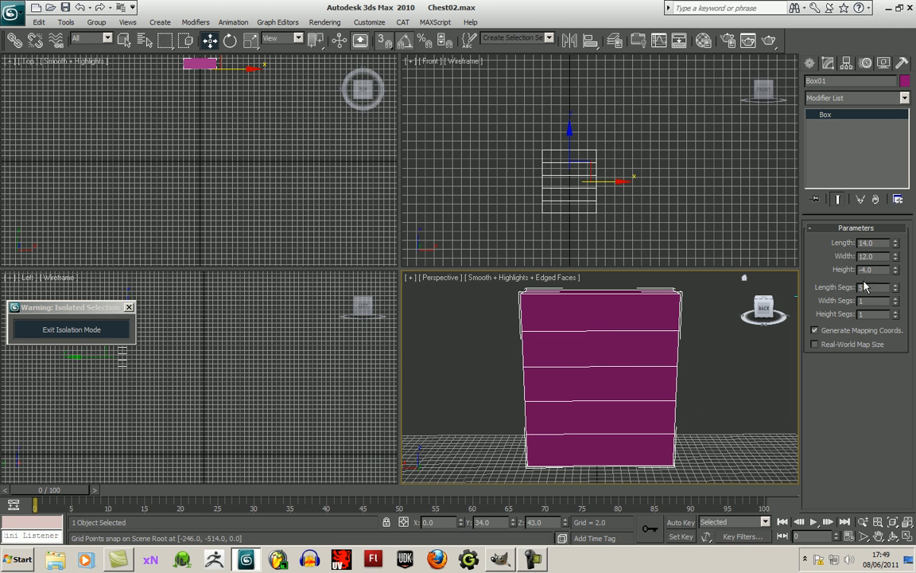
click(896, 286)
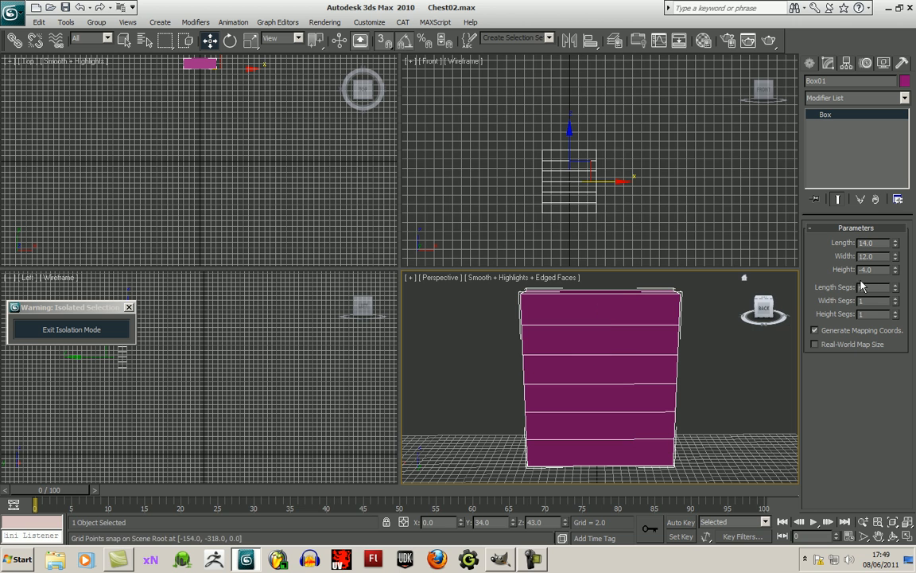
click(896, 300)
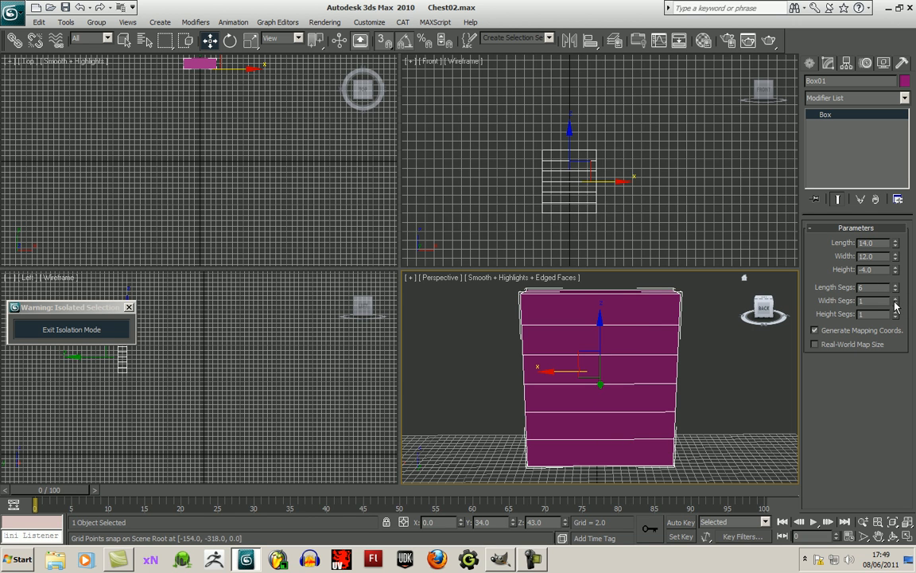
click(896, 298)
click(895, 298)
click(895, 299)
click(895, 299)
click(895, 298)
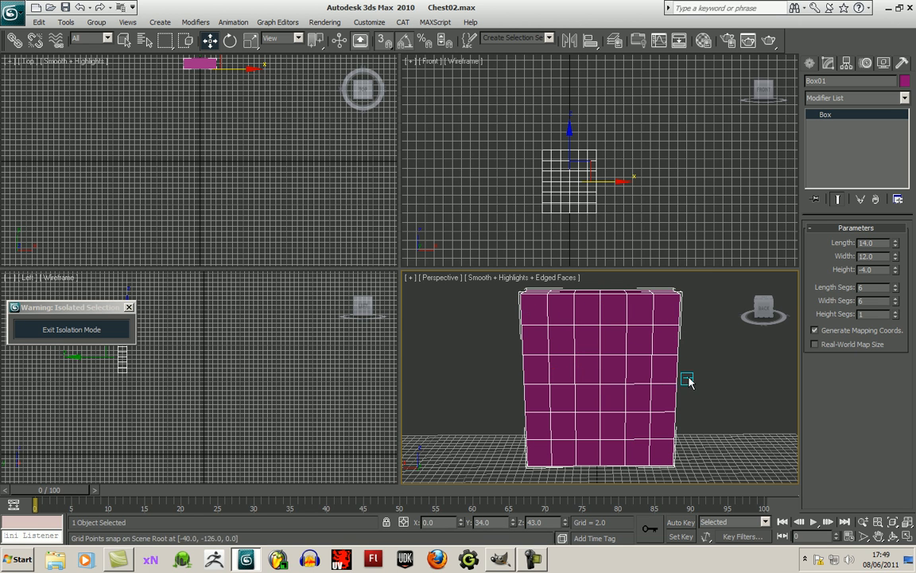
- Convert the segmented box to an Editable Poly and enlarge the Perspective viewport with the box seen straight on
right_click(823, 121)
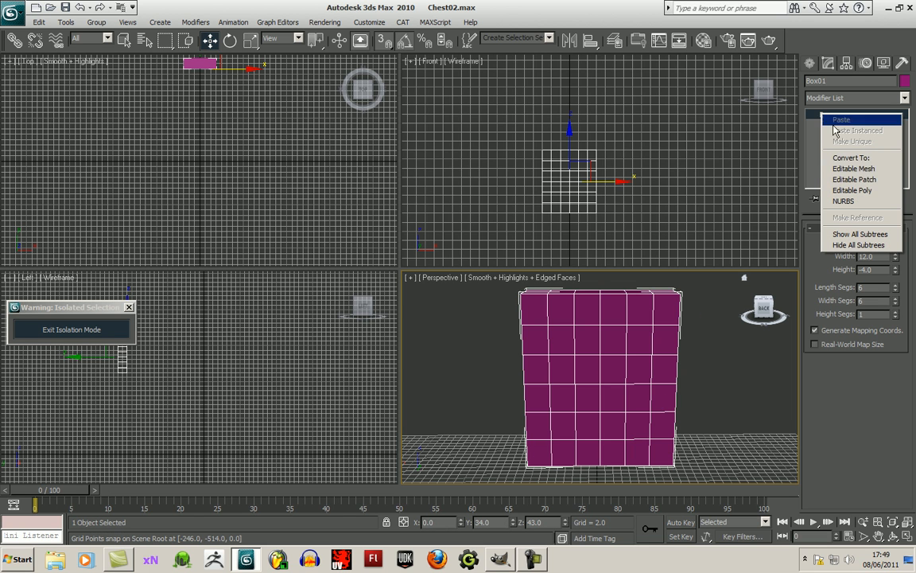
click(866, 190)
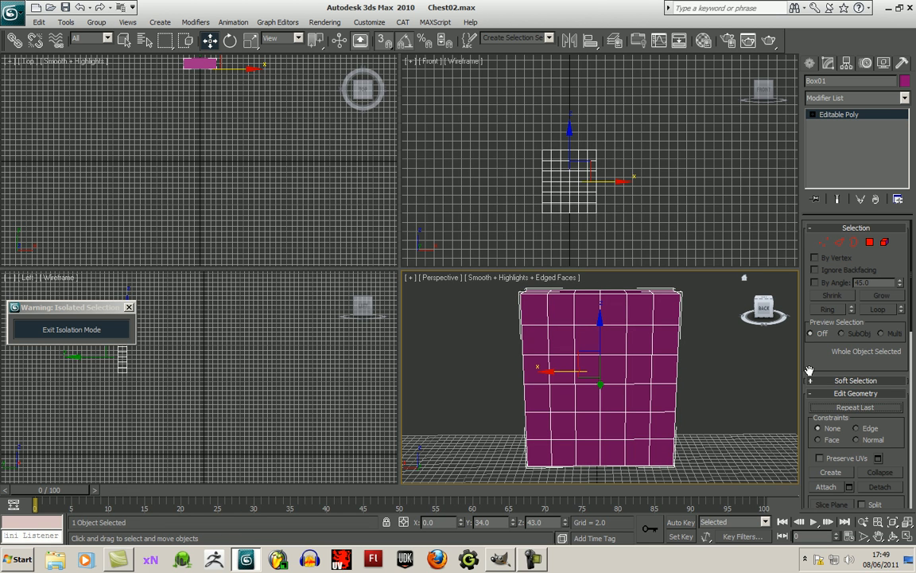
click(763, 309)
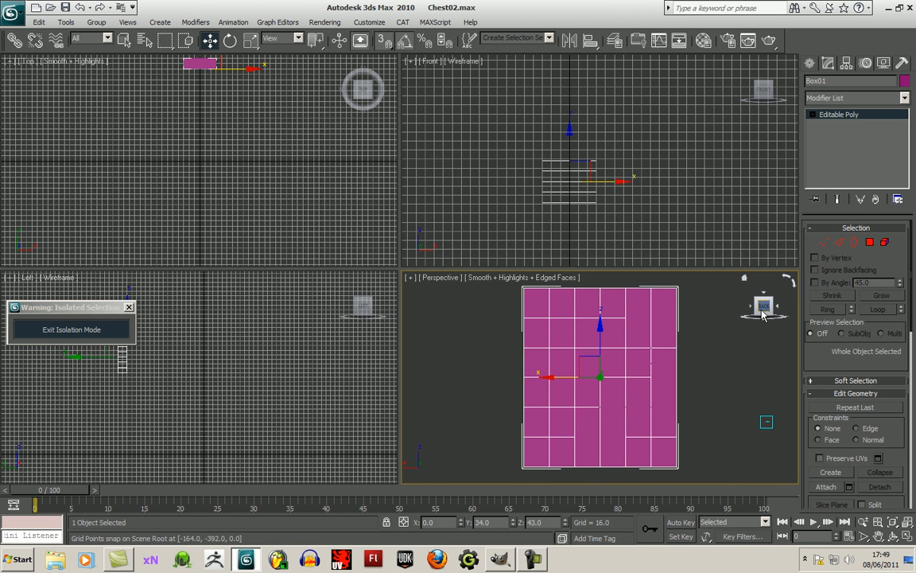
drag(398, 265, 302, 171)
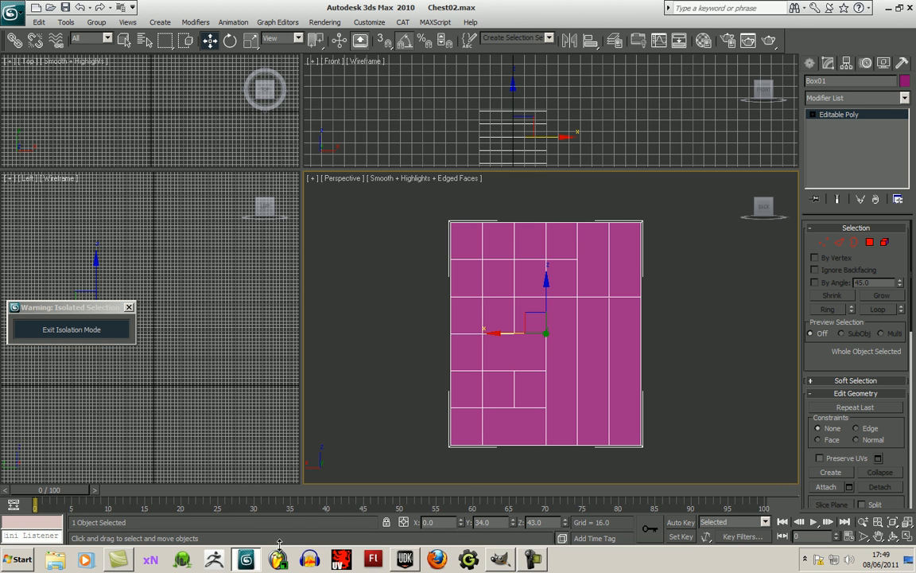
- Check the padlock sketch in GIMP and, back in 3ds Max, scale the box's second vertex row from the top outward along X
click(500, 560)
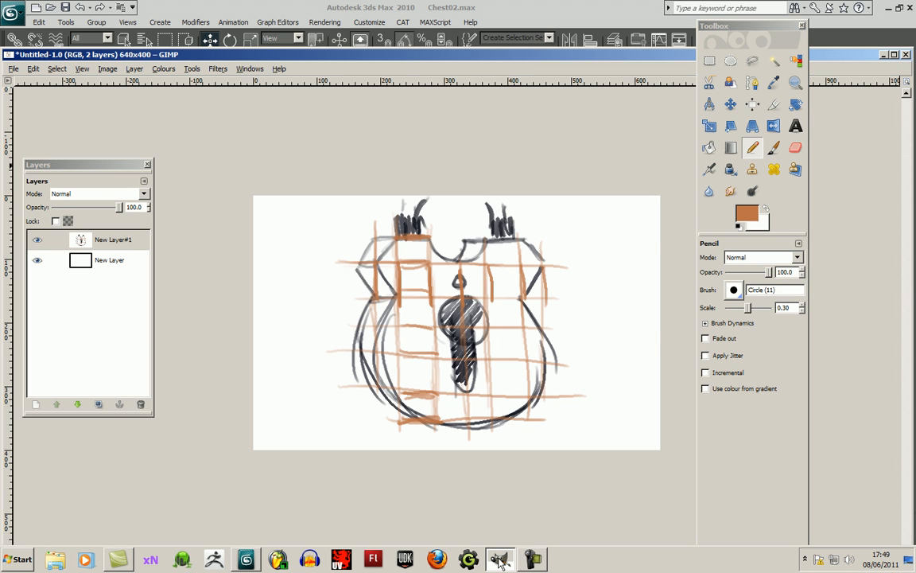
click(499, 560)
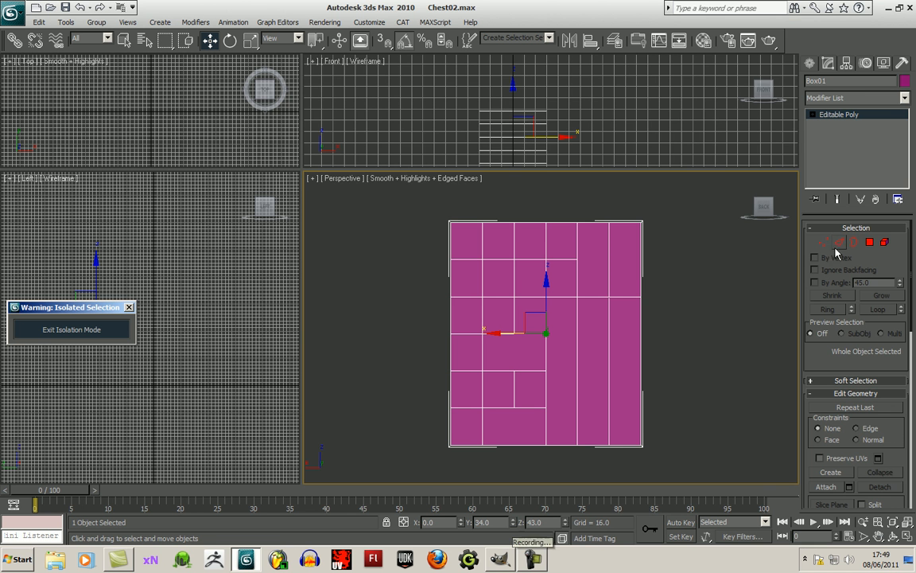
key(1)
drag(454, 251, 652, 284)
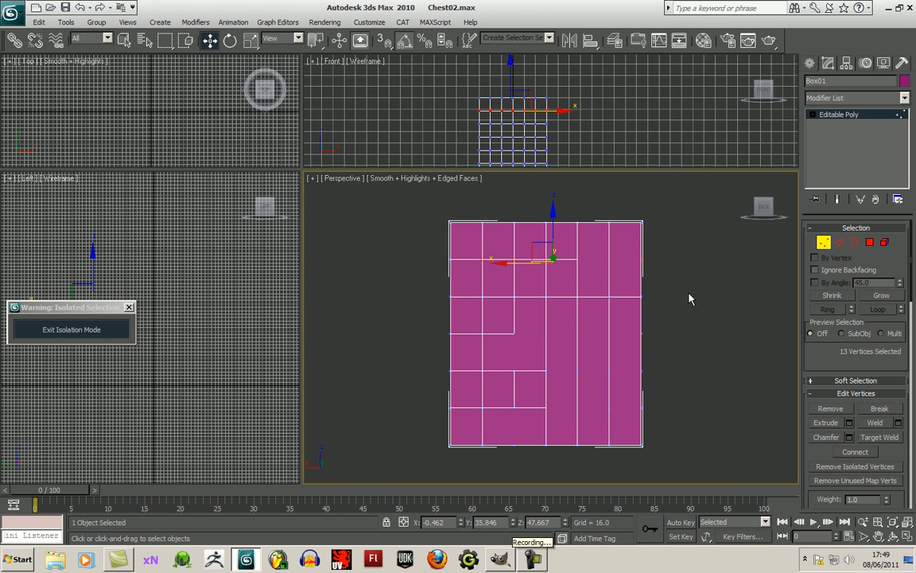
drag(433, 252, 685, 272)
middle_drag(597, 134, 605, 117)
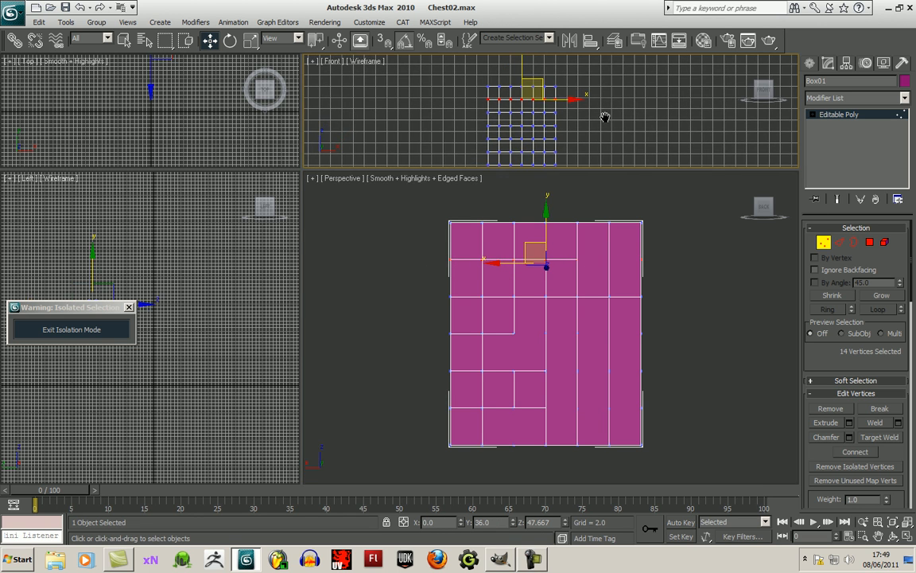
click(253, 41)
right_click(548, 317)
drag(486, 263, 512, 321)
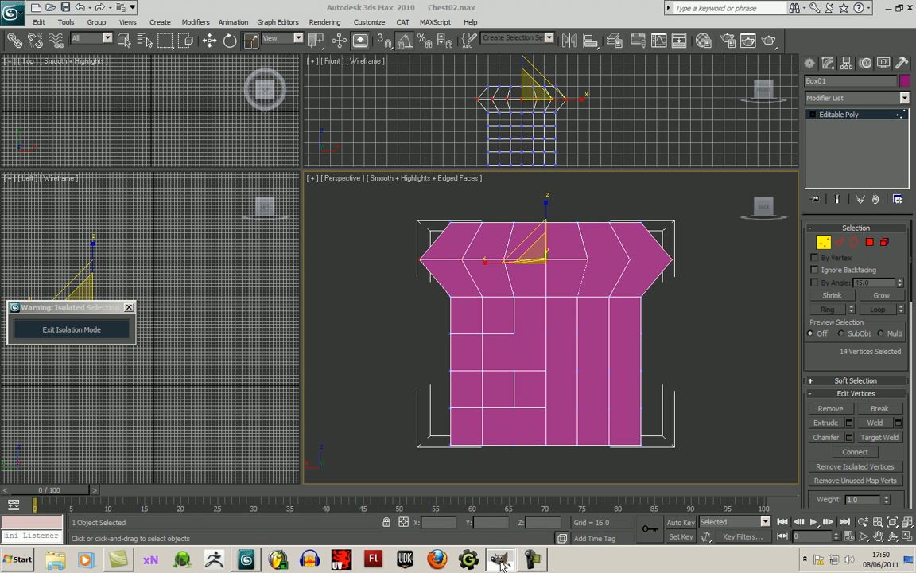
- Review the padlock sketch in GIMP and, back in 3ds Max, scale the box's fifth vertex row from the top outward along X
click(888, 8)
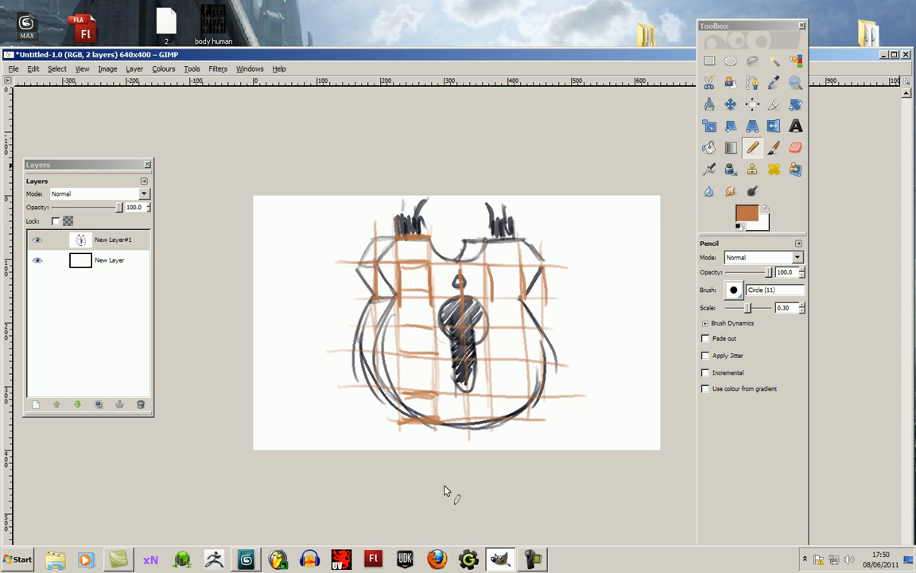
click(498, 560)
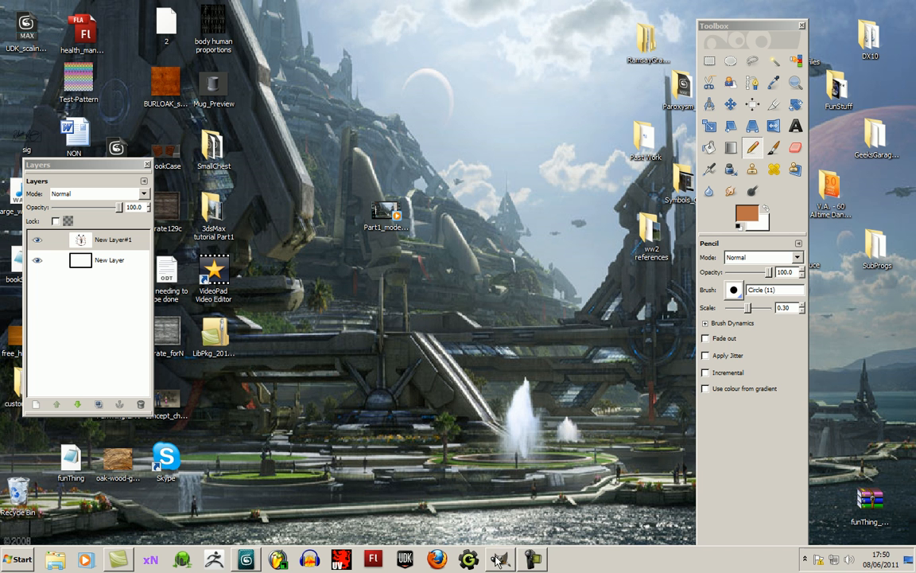
click(247, 560)
drag(412, 360, 665, 396)
drag(482, 376, 458, 356)
- Scale the box's fourth and sixth vertex rows from the top outward along X to round the padlock's sides
drag(436, 321, 681, 347)
drag(424, 322, 704, 345)
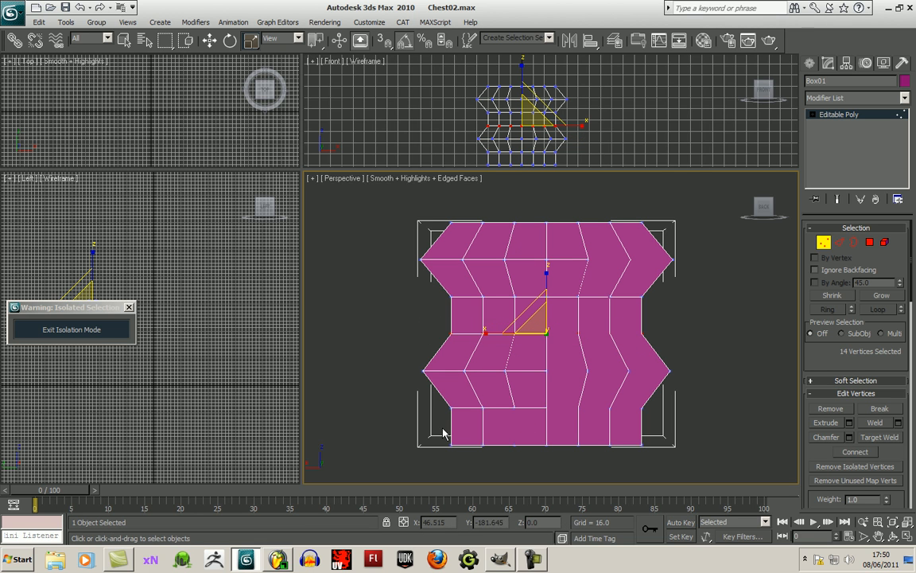
ctrl+drag(427, 427, 673, 401)
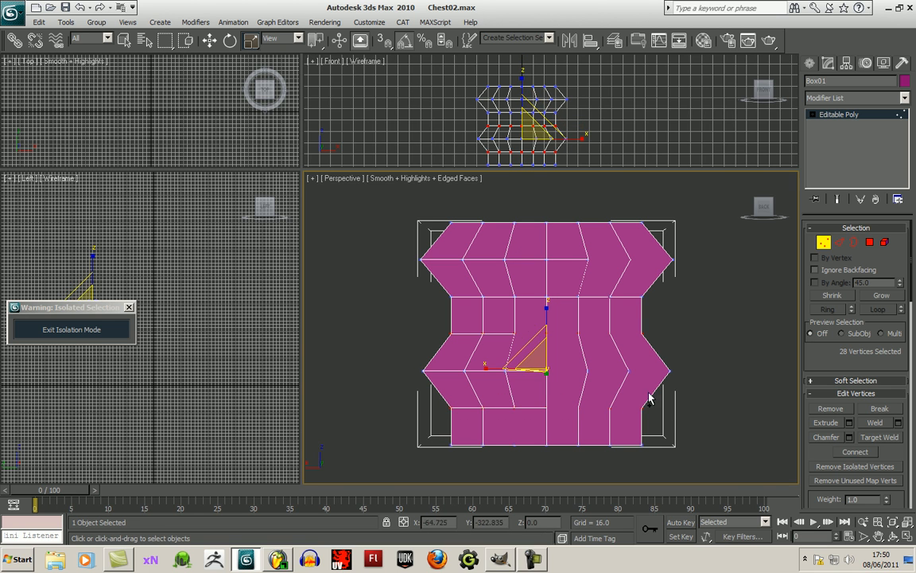
drag(485, 366, 476, 363)
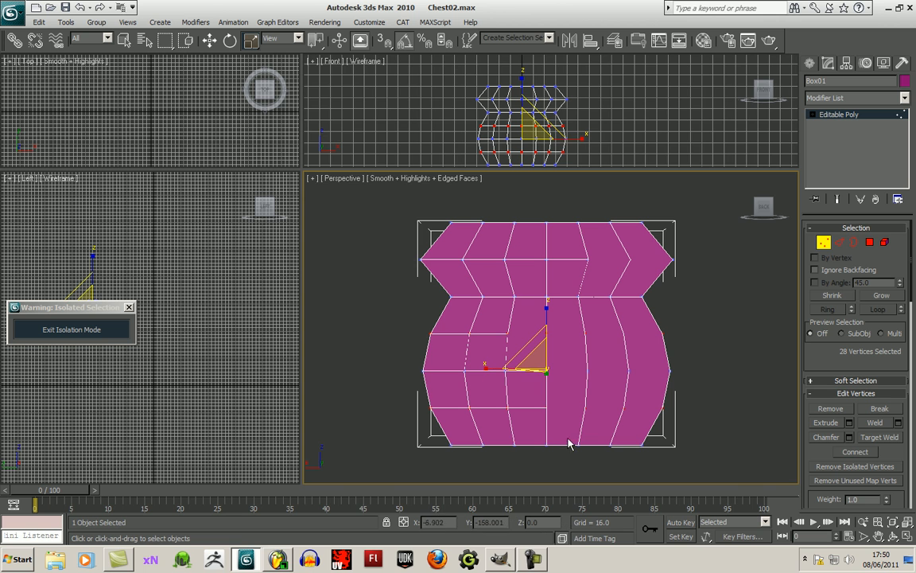
- Review the padlock sketch in GIMP and, back in 3ds Max, move the bottom row's inner vertices progressively down into a rounded base
click(498, 561)
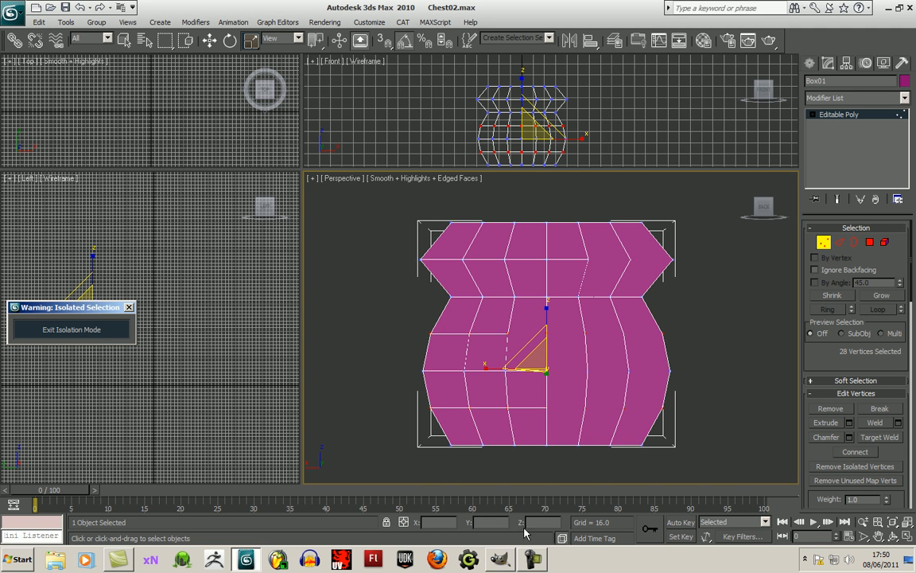
click(892, 8)
click(501, 560)
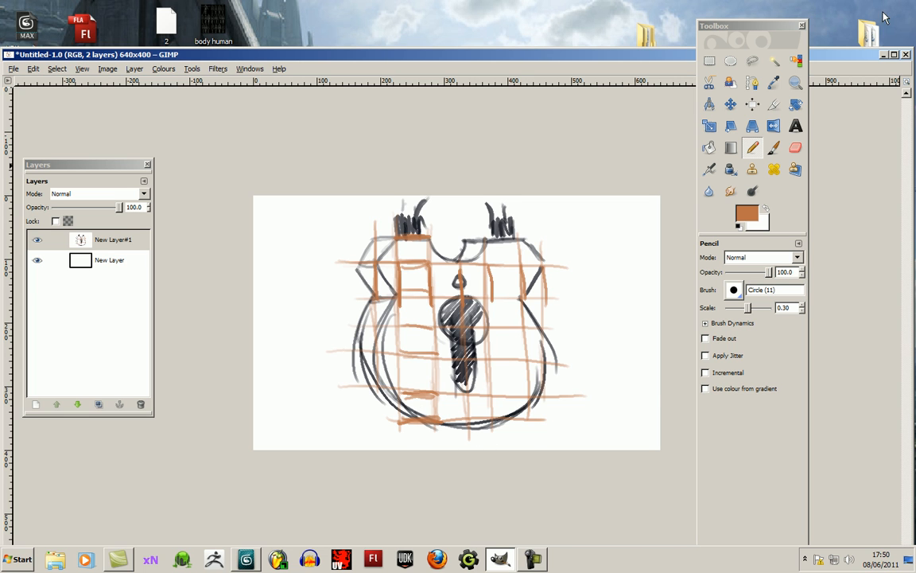
click(883, 56)
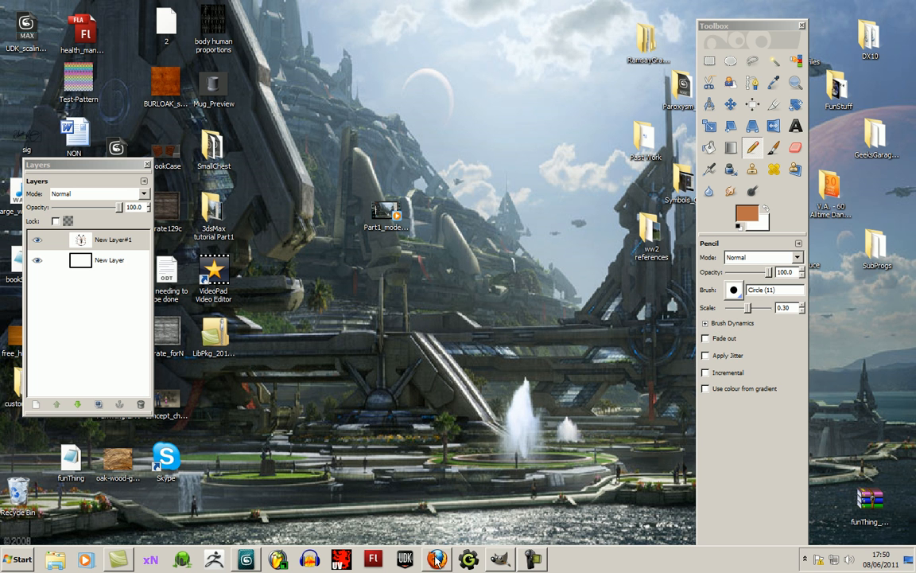
click(278, 560)
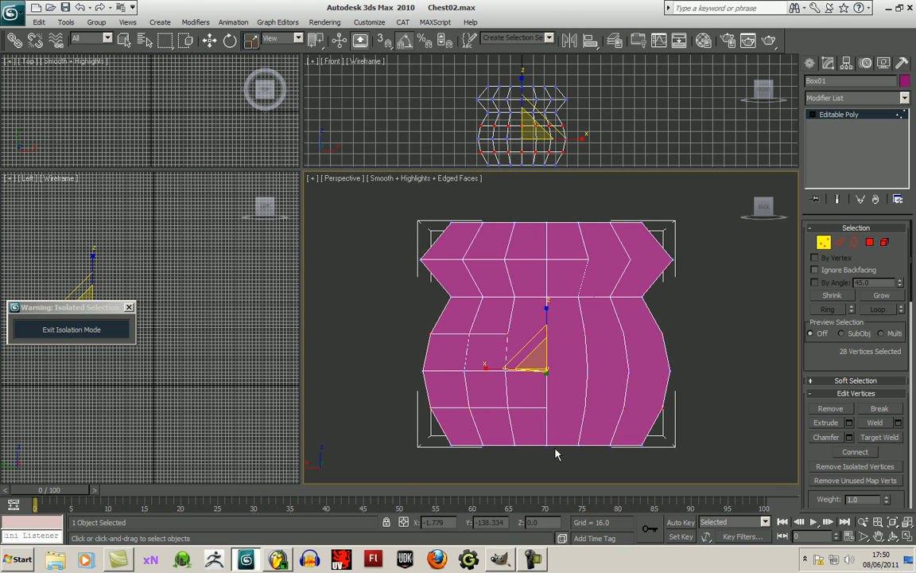
middle_drag(534, 392, 530, 392)
drag(450, 407, 604, 371)
click(209, 40)
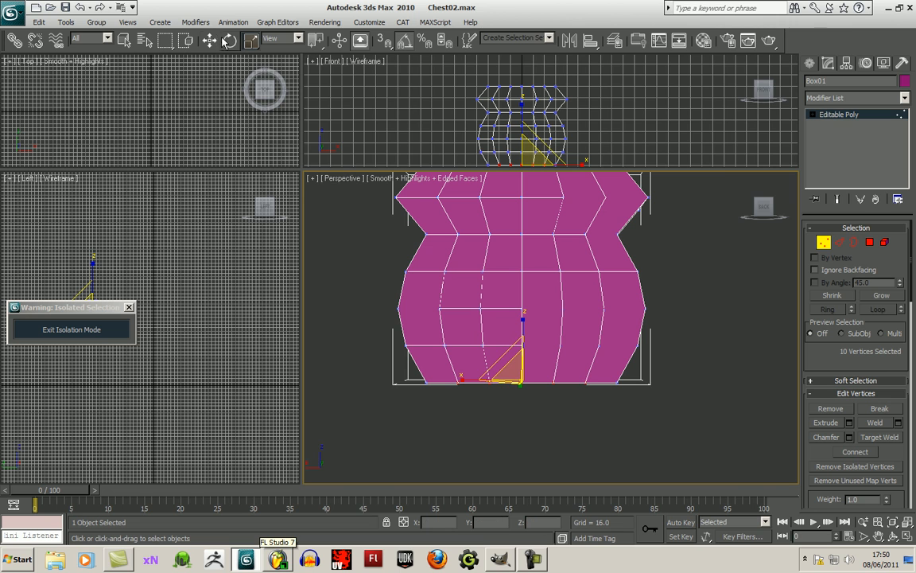
drag(523, 335, 531, 366)
drag(503, 422, 578, 393)
drag(520, 351, 531, 428)
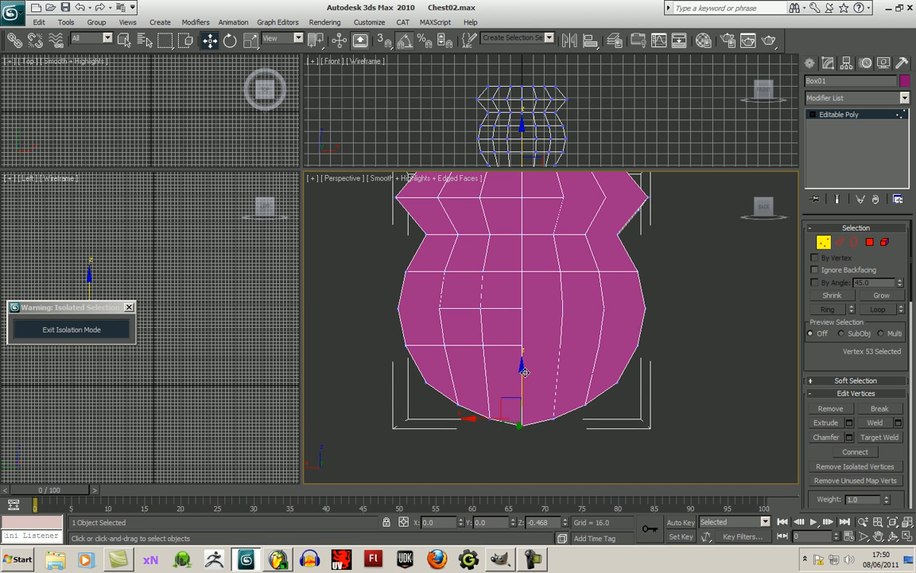
- Try to form a notch in the Perspective view by lowering the top row's three middle vertices, with the center ones lowest
click(716, 386)
middle_drag(716, 386, 726, 424)
middle_drag(623, 146, 628, 117)
middle_drag(699, 252, 702, 267)
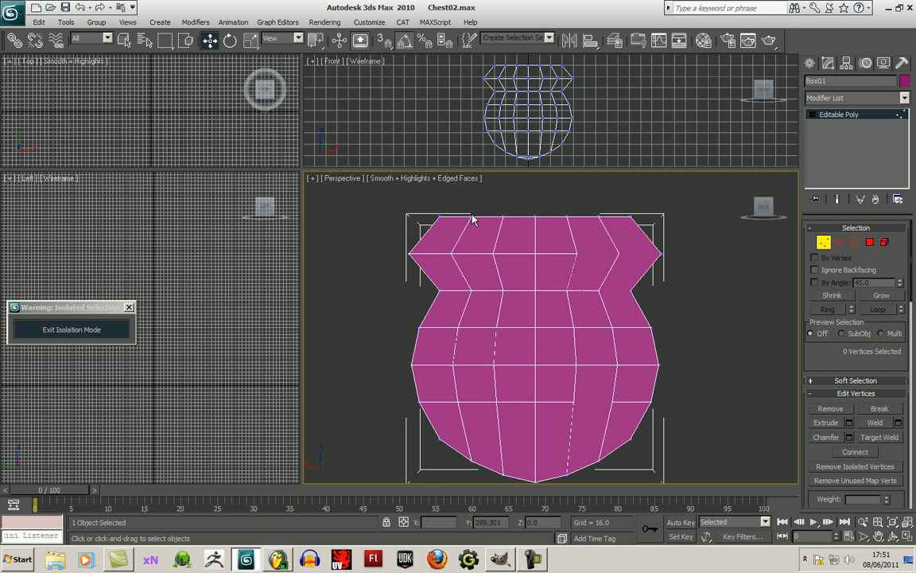
drag(482, 205, 574, 229)
middle_drag(535, 192, 538, 219)
drag(538, 223, 549, 267)
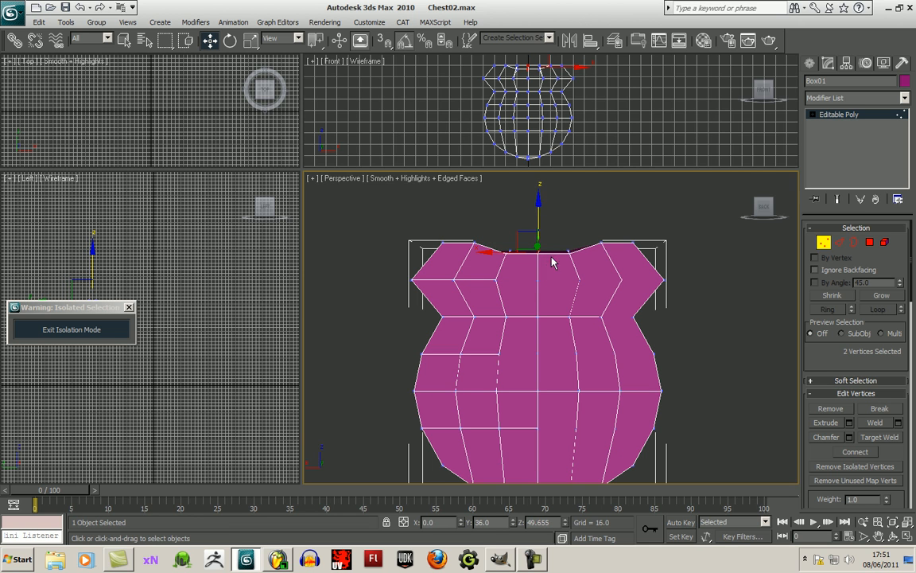
drag(539, 200, 539, 219)
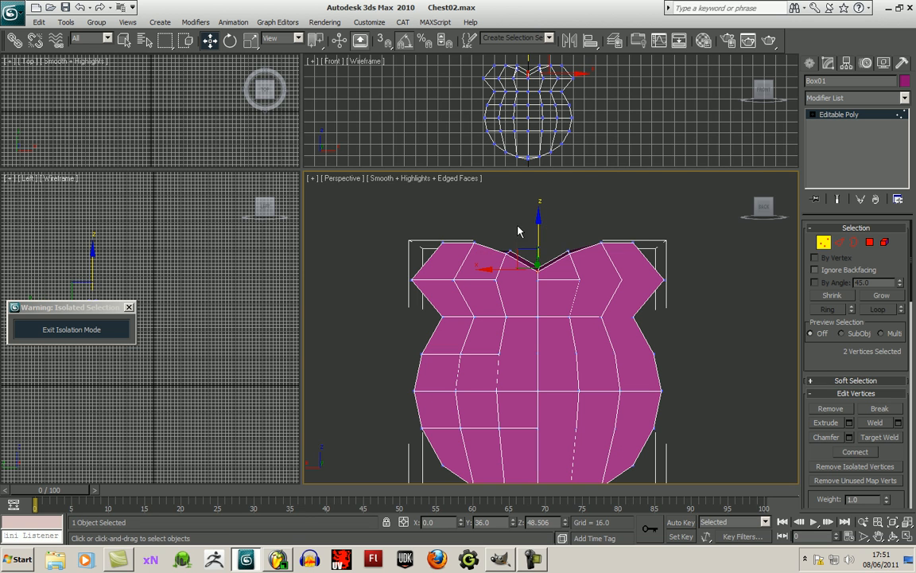
- Try to widen the top notch by scaling the vertices on either side of its center outward along X
ctrl+drag(499, 242, 585, 261)
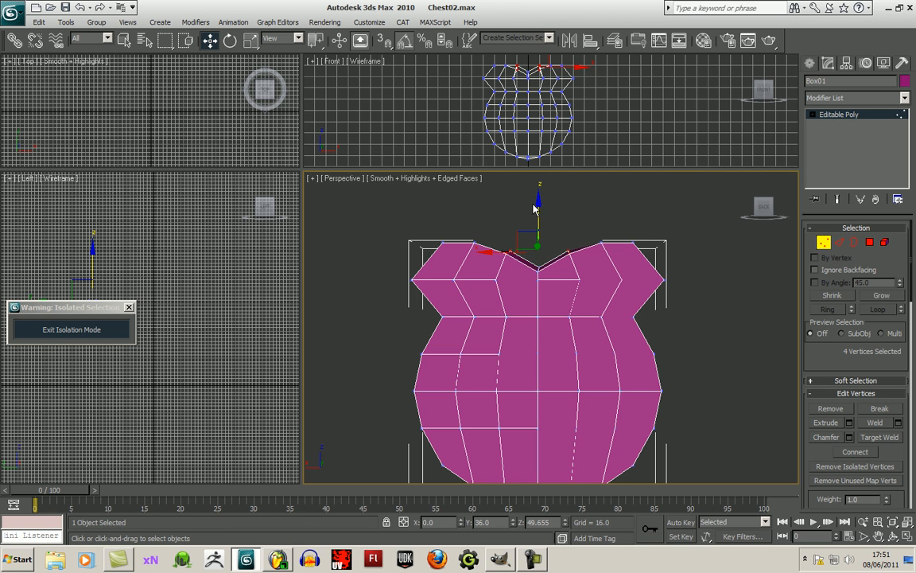
key(r)
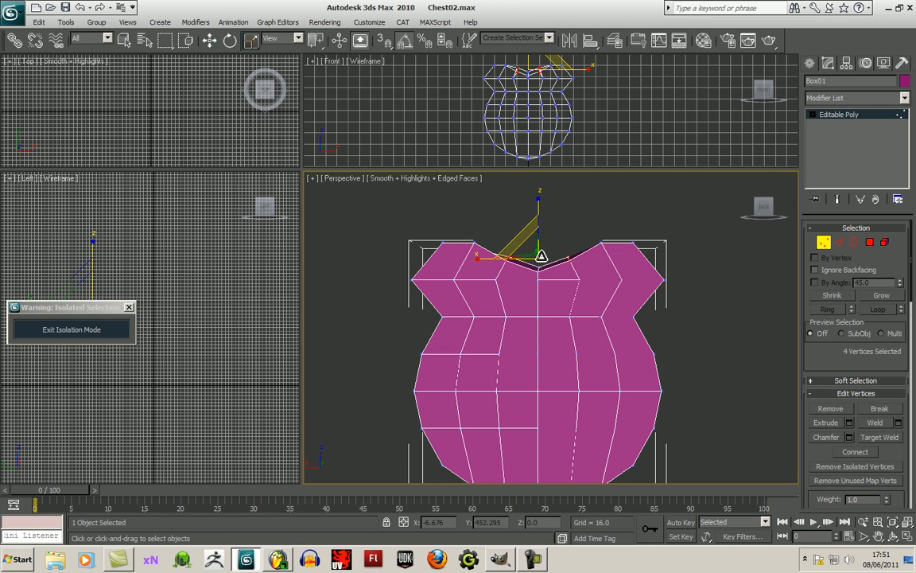
mouse_move(481, 255)
mouse_down()
mouse_move(462, 259)
mouse_move(472, 257)
mouse_up()
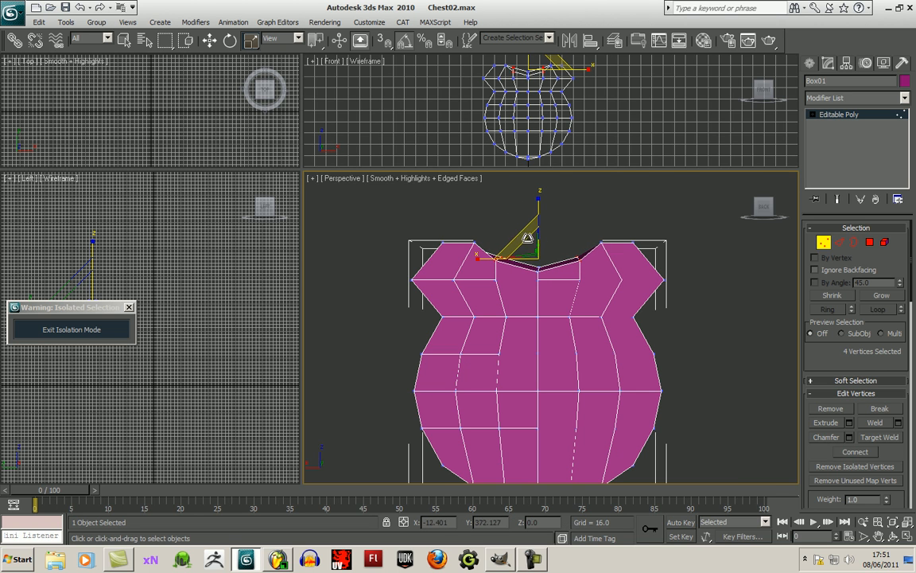
click(491, 262)
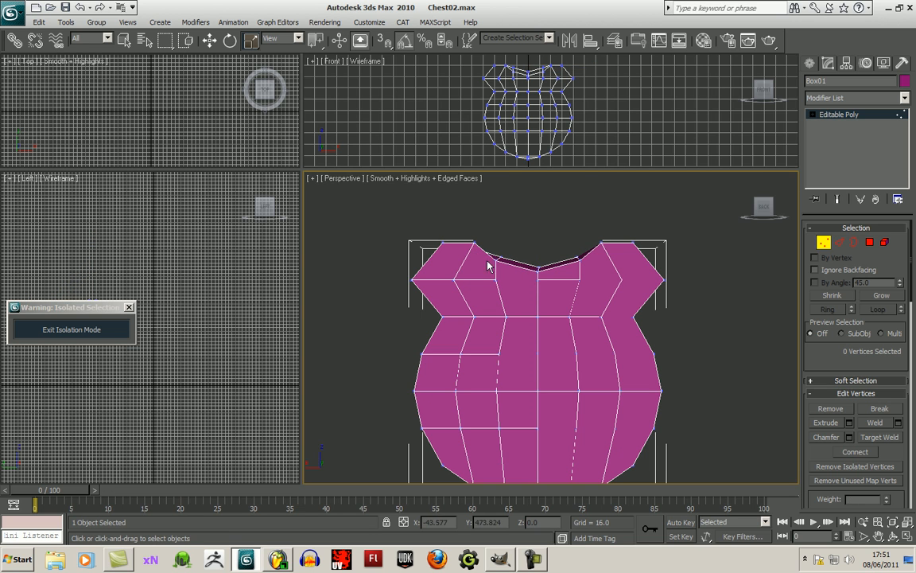
drag(548, 277, 548, 279)
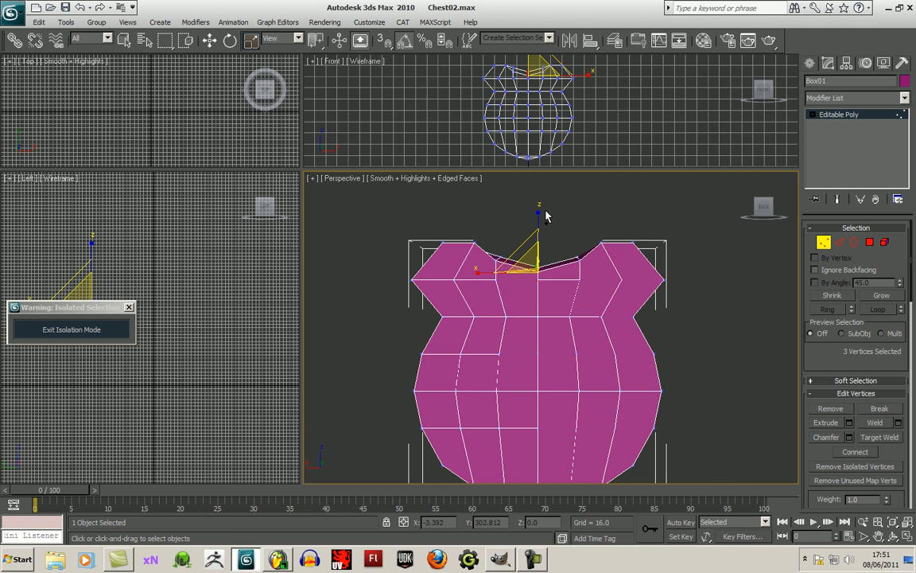
click(209, 39)
scroll(723, 350, down, 4)
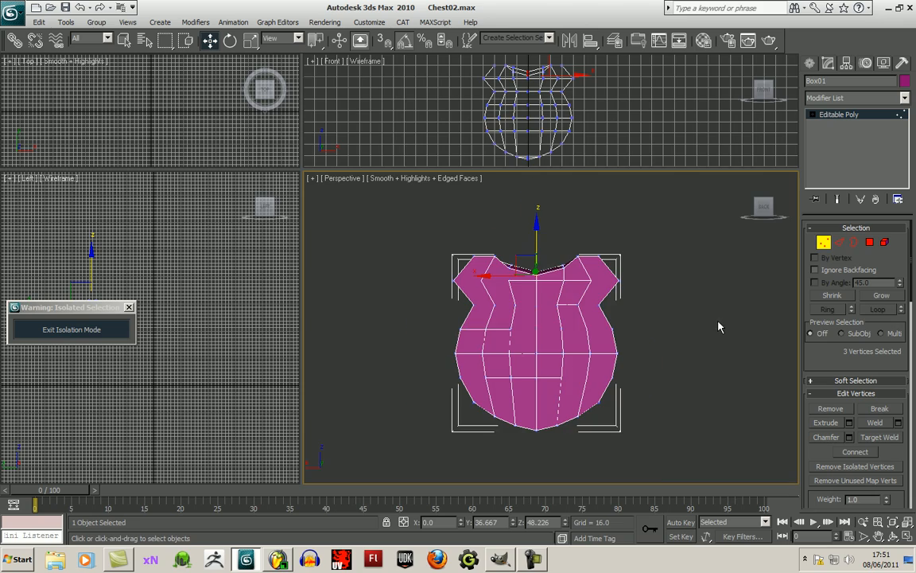
- Orbit around the padlock to check its back side and undo the notch edits along the top edge
click(892, 539)
drag(598, 351, 469, 314)
key(ctrl+z)
key(ctrl+z)
key(ctrl+z)
key(ctrl+z)
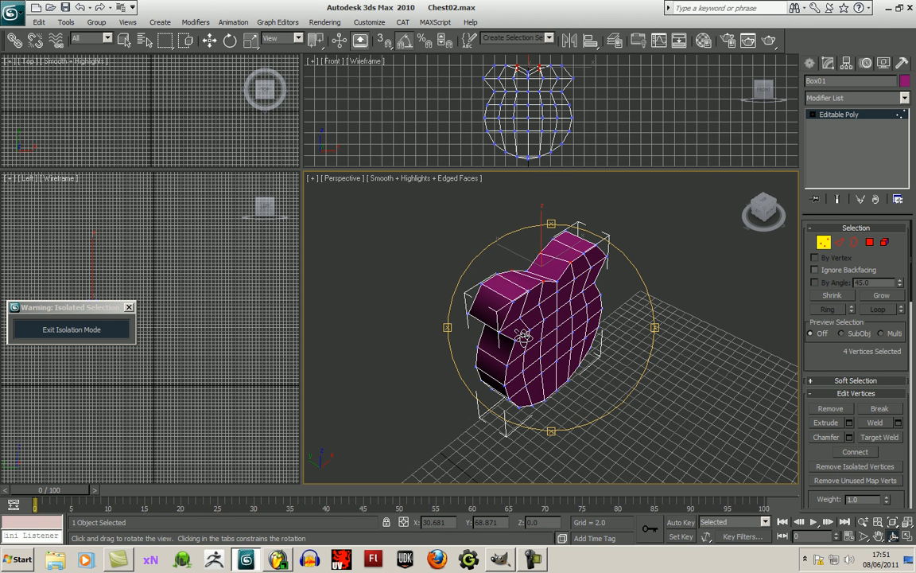
key(ctrl+z)
drag(527, 333, 664, 229)
key(ctrl+z)
key(ctrl+z)
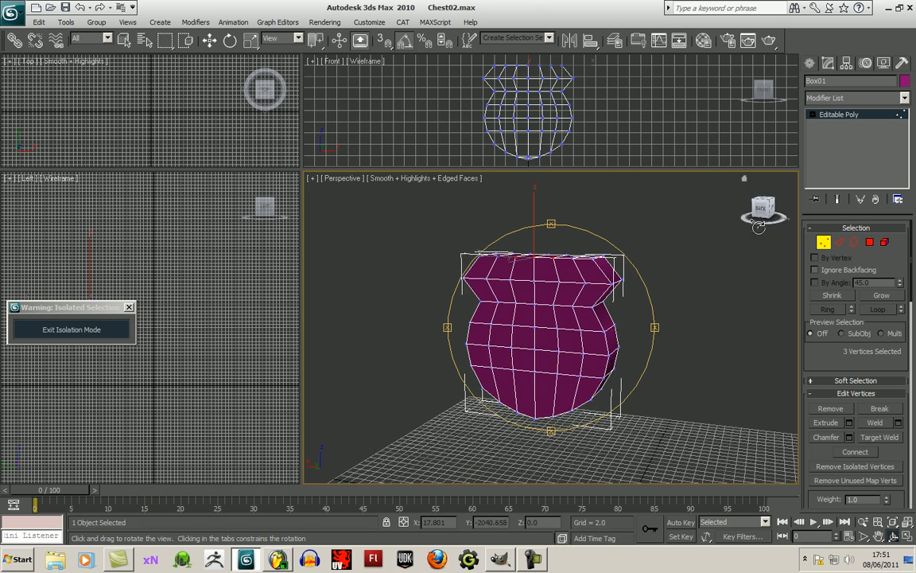
drag(634, 300, 652, 210)
- Enlarge the Front viewport and lower the top row's three middle vertex pairs to about Z 49.08
click(557, 92)
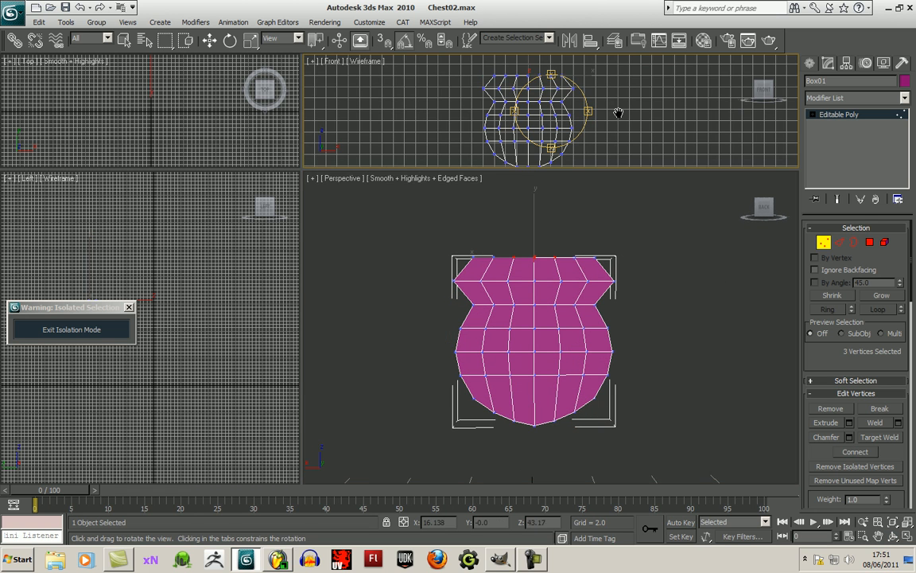
drag(302, 171, 302, 354)
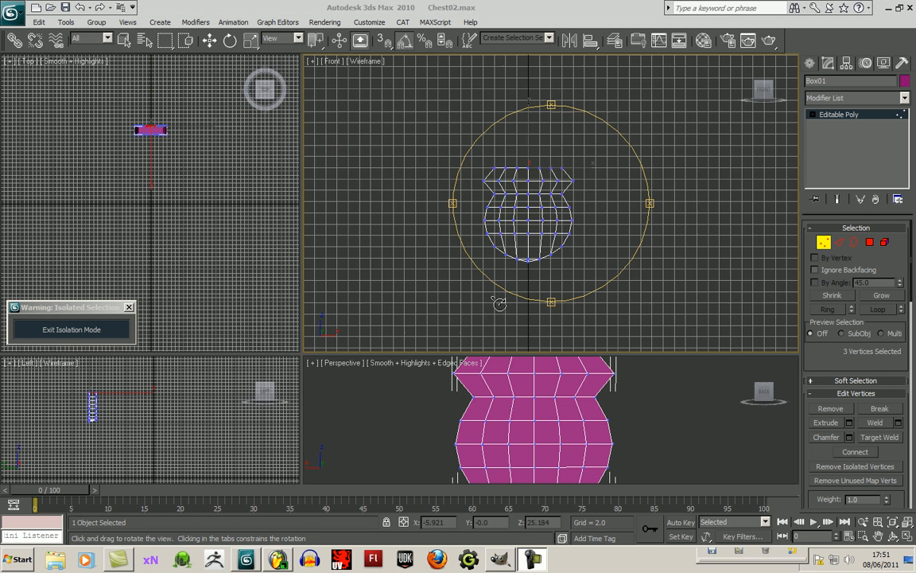
scroll(610, 266, up, 5)
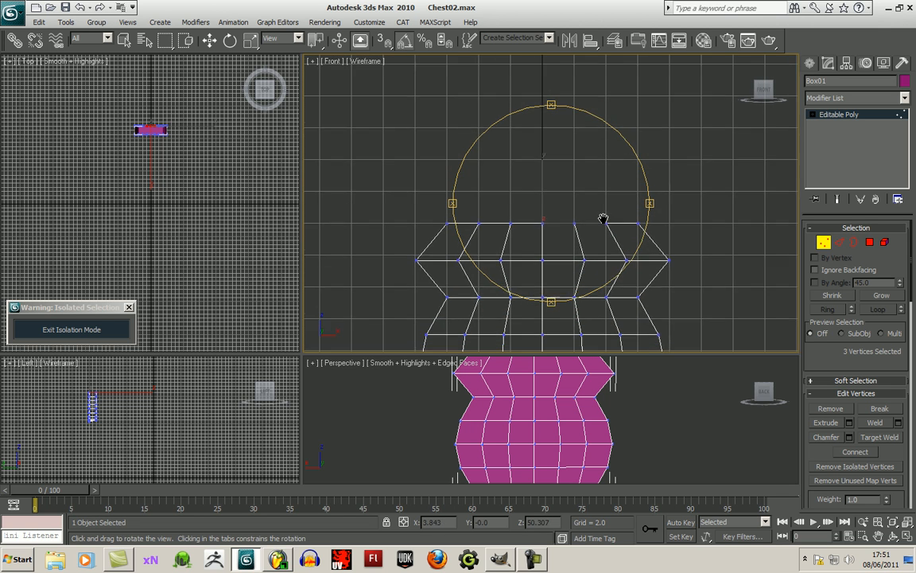
click(210, 41)
drag(495, 205, 593, 236)
middle_drag(584, 189, 591, 169)
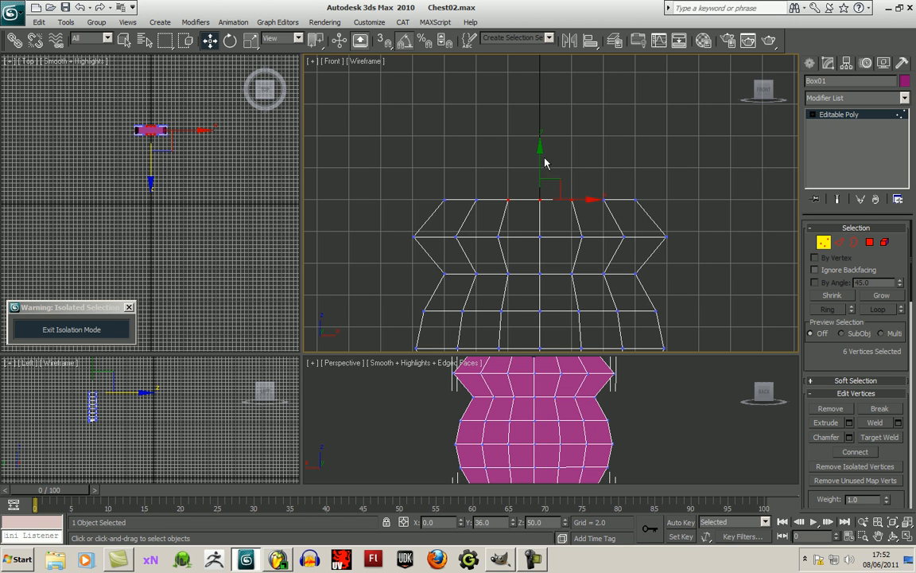
drag(541, 148, 541, 169)
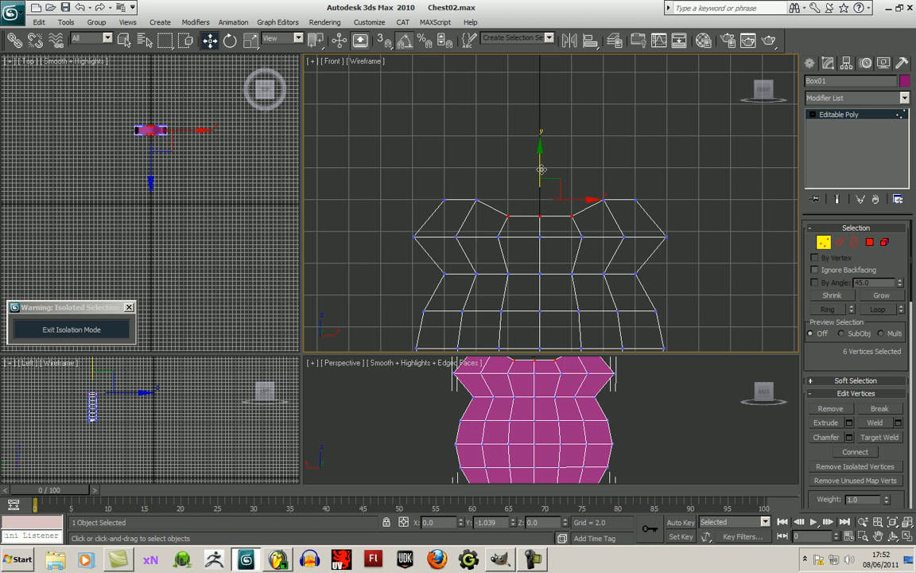
- Scale the lowered top vertices outward along X and move the center pair down to about Z 48.48
click(250, 39)
mouse_move(613, 216)
mouse_down()
mouse_move(606, 209)
mouse_move(618, 215)
mouse_up()
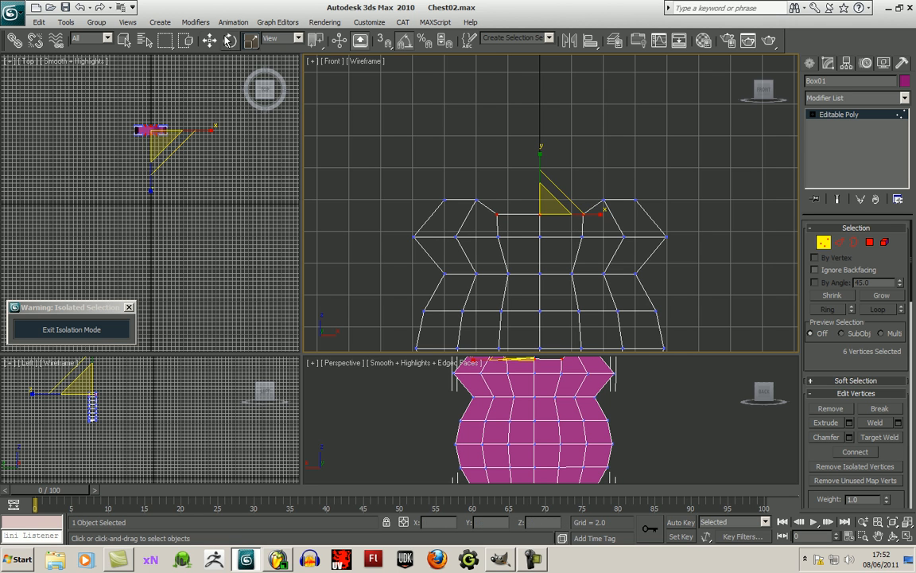
key(w)
drag(511, 203, 563, 219)
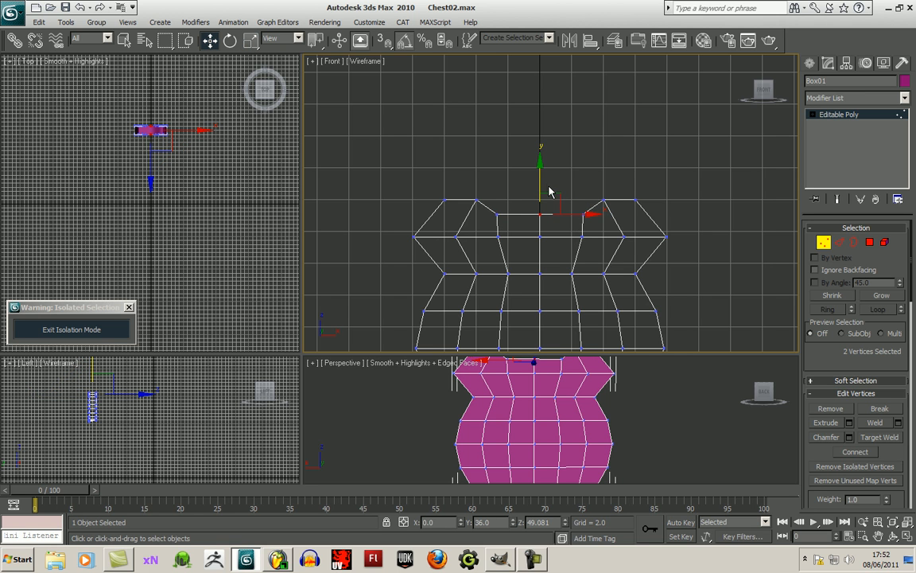
drag(541, 166, 541, 176)
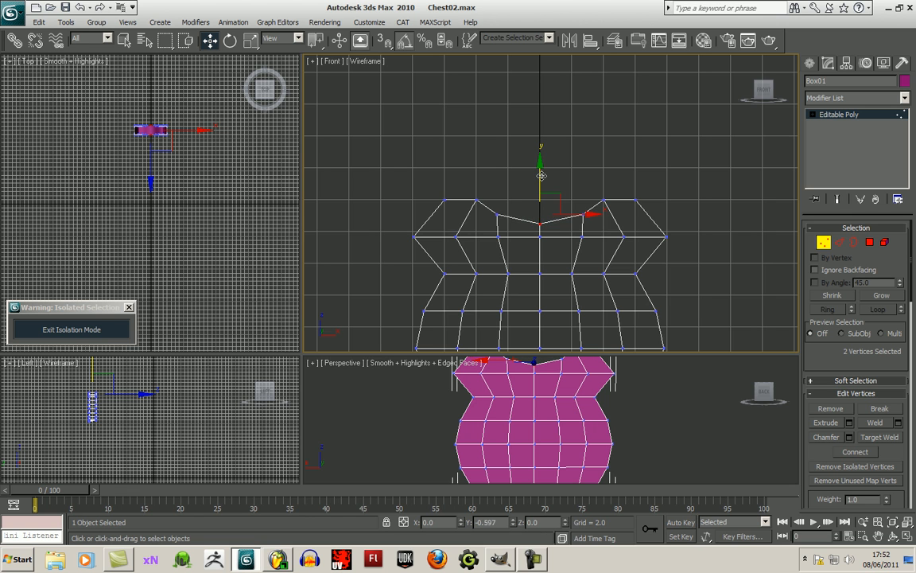
- Scale the vertices on either side of the center line in the two middle rows inward along X to narrow the lower keyhole outline
scroll(695, 246, down, 5)
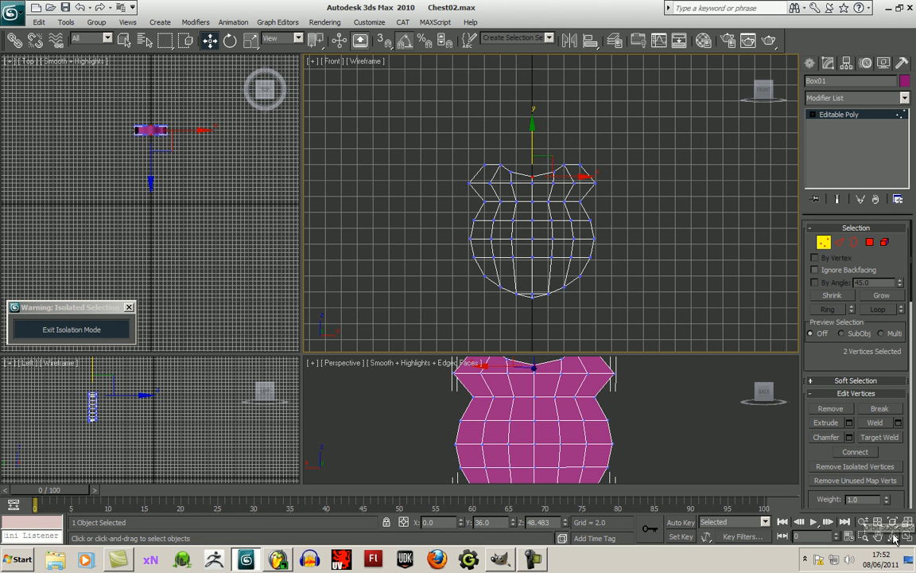
scroll(595, 400, down, 4)
middle_drag(595, 401, 598, 395)
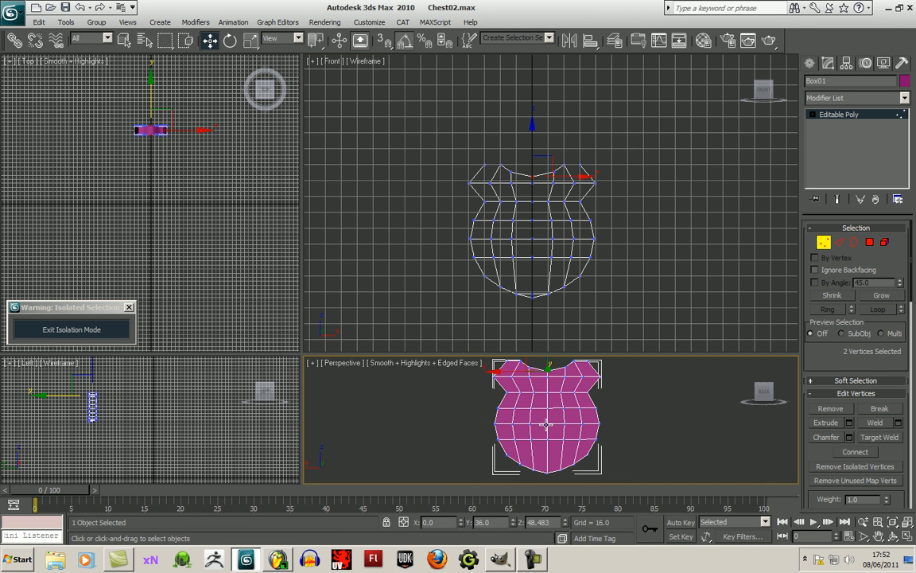
scroll(541, 427, up, 3)
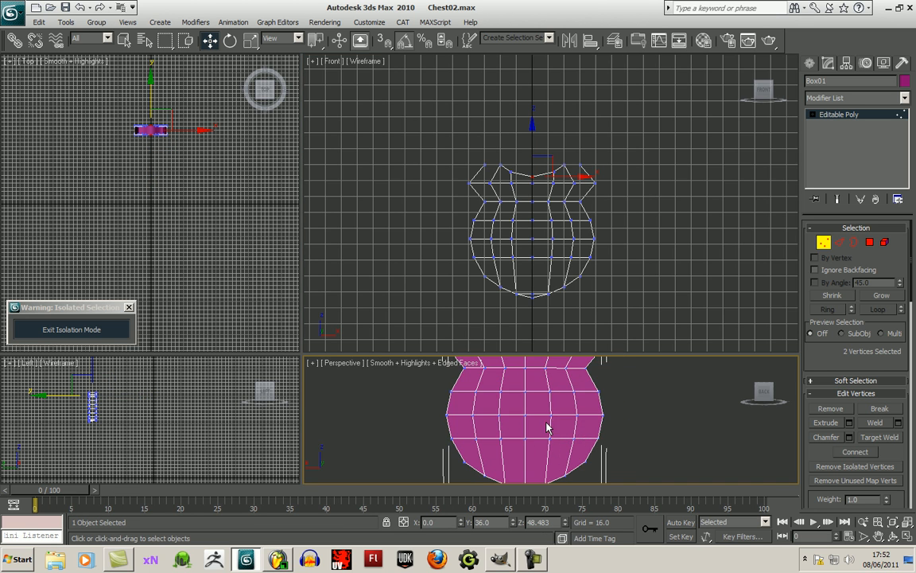
mouse_move(534, 409)
alt+middle_down()
mouse_move(548, 433)
mouse_move(543, 422)
alt+middle_up()
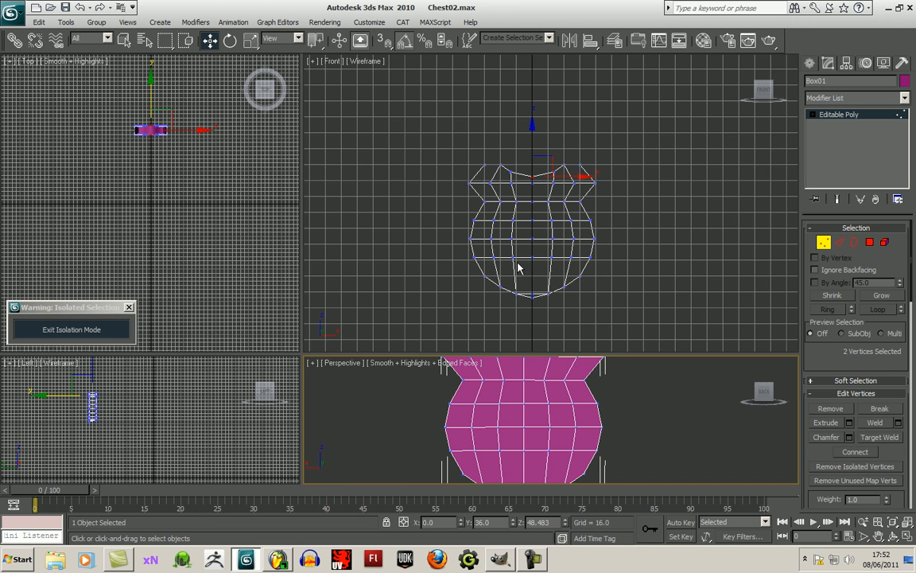
scroll(837, 360, down, 2)
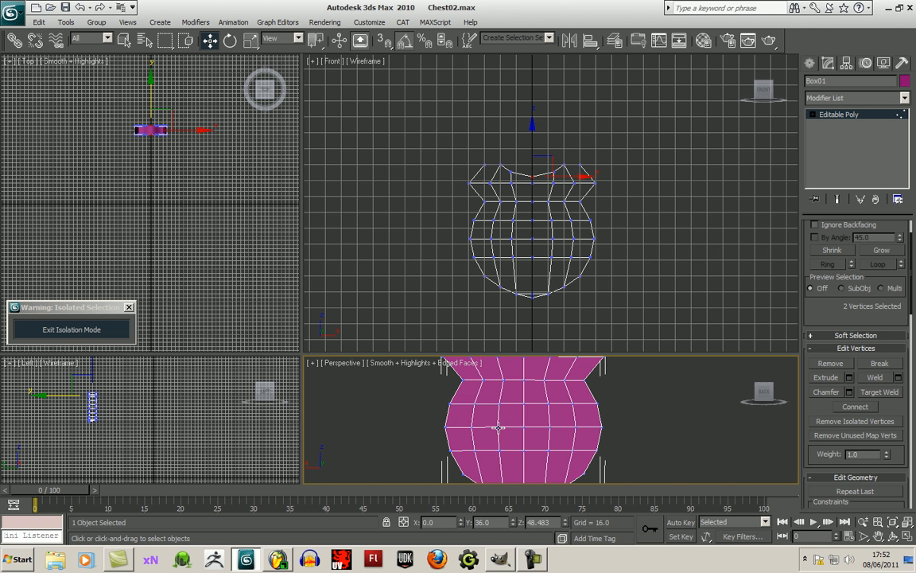
scroll(556, 254, up, 4)
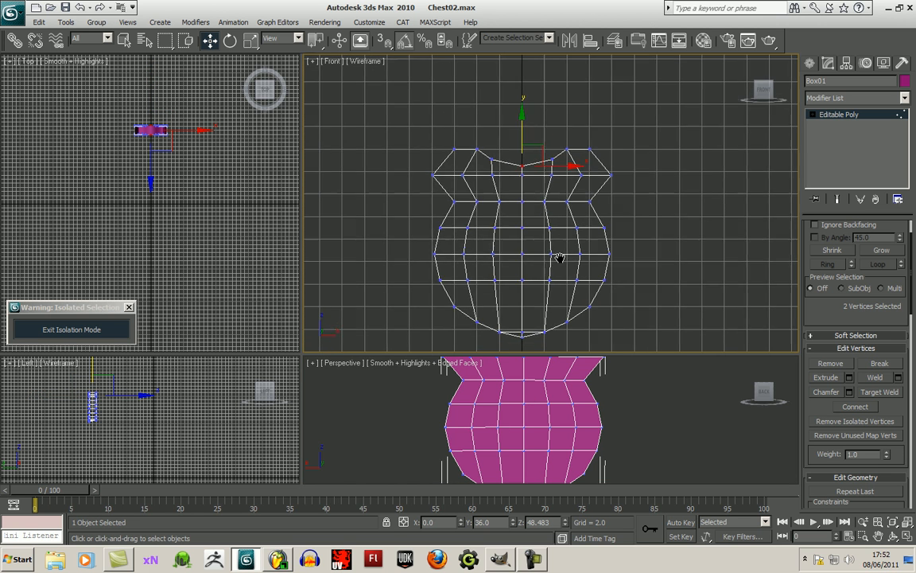
drag(481, 245, 503, 290)
ctrl+drag(556, 242, 537, 302)
click(249, 41)
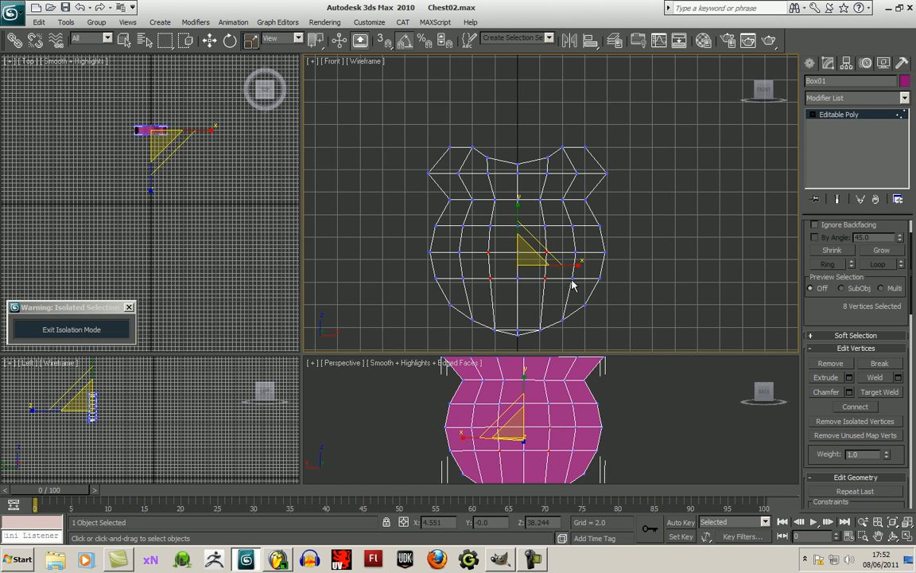
drag(576, 266, 529, 260)
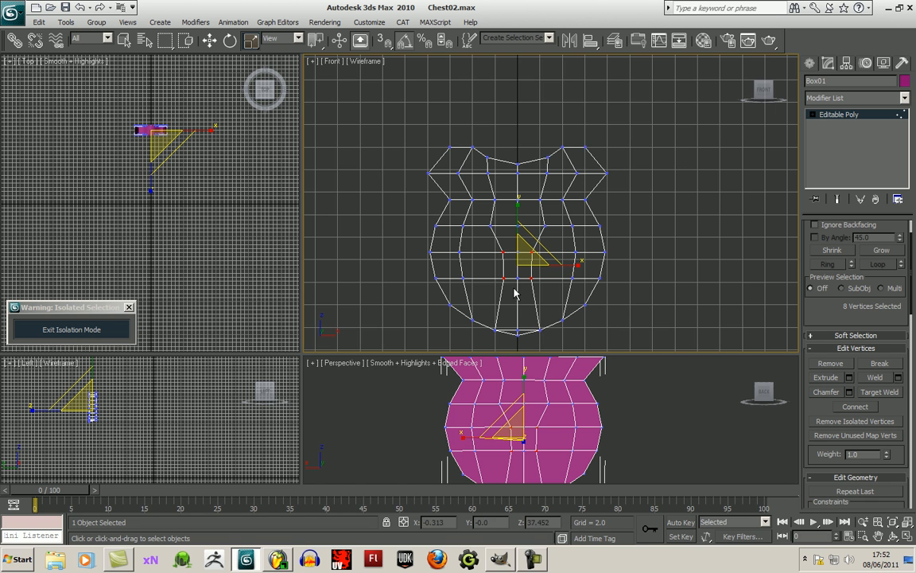
- Lower the neck row and the row beneath it to about Z 43.6, and move all vertices below them down about 0.38
click(211, 42)
middle_drag(555, 249, 556, 255)
drag(377, 185, 612, 246)
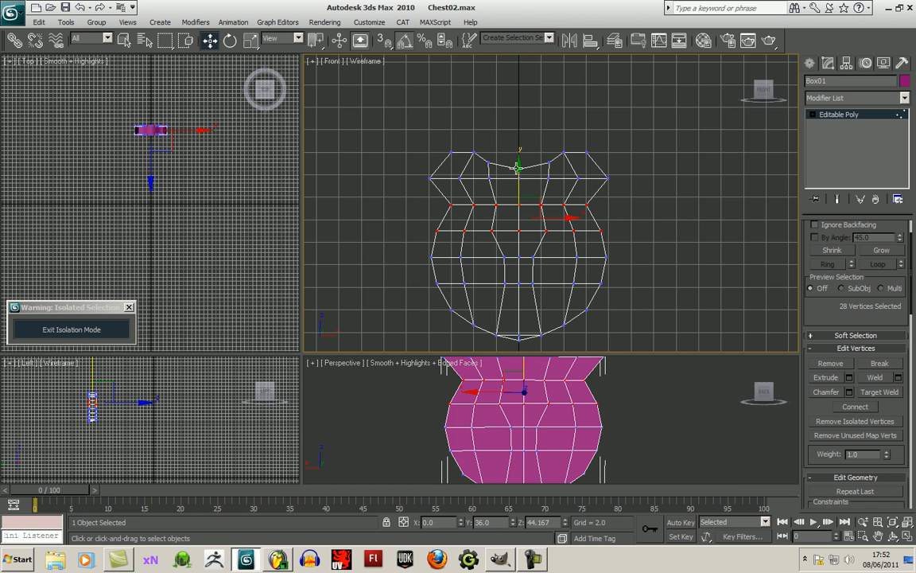
drag(518, 168, 519, 173)
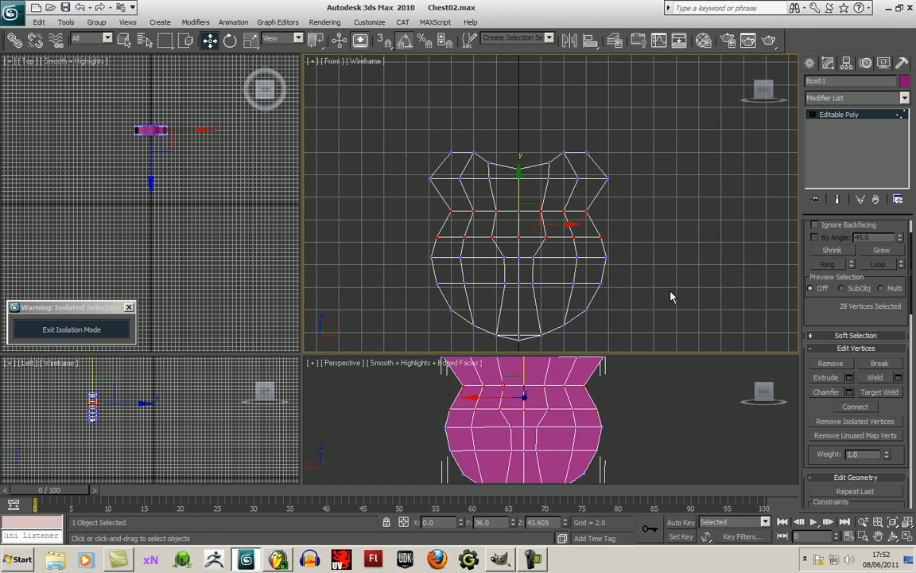
middle_drag(600, 280, 589, 254)
drag(364, 221, 619, 322)
drag(507, 215, 507, 219)
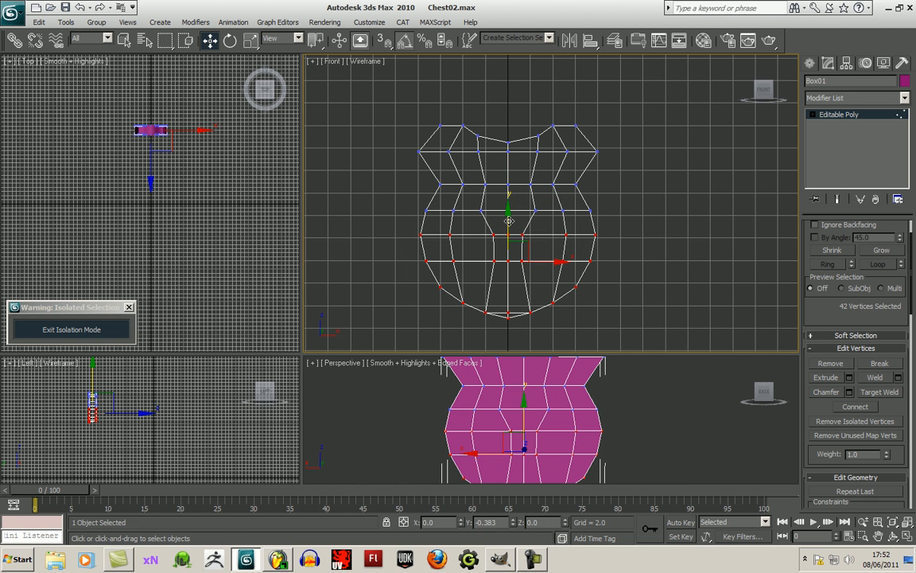
- Shape the keyhole ends by setting the neck row's center pair at about Z 44.83 and lowering the center pair three rows below about 0.38
click(551, 208)
drag(478, 180, 517, 198)
drag(507, 147, 508, 141)
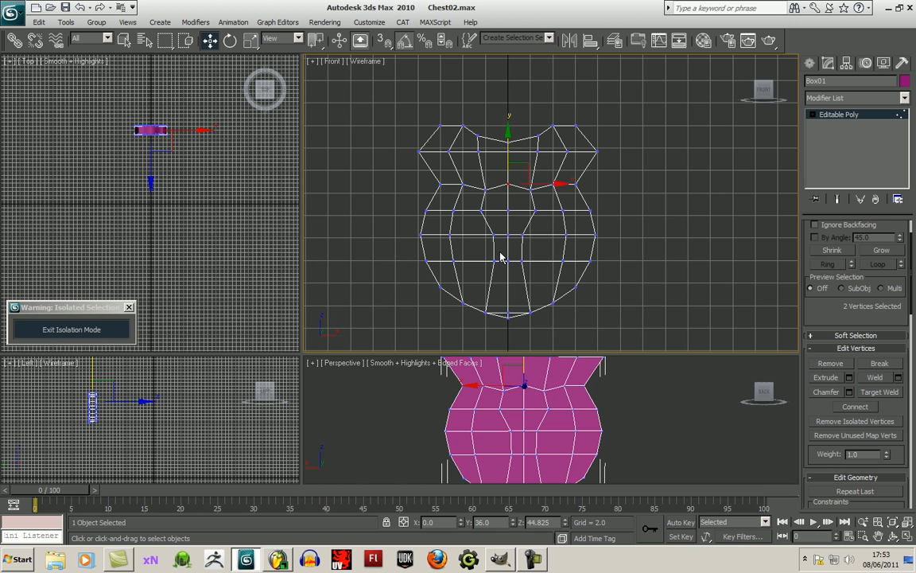
drag(512, 268, 512, 268)
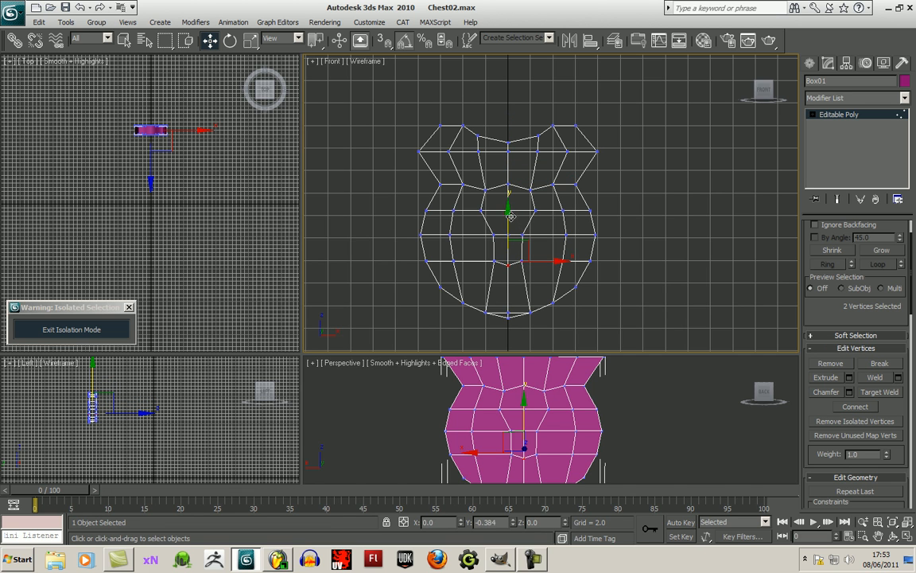
drag(511, 216, 511, 217)
- Lower the outer vertices on both sides of the neck row to line up with the vertices beside its center
right_click(630, 402)
scroll(630, 401, down, 5)
middle_drag(627, 392, 617, 411)
scroll(616, 412, up, 4)
middle_drag(572, 220, 574, 239)
drag(429, 196, 468, 210)
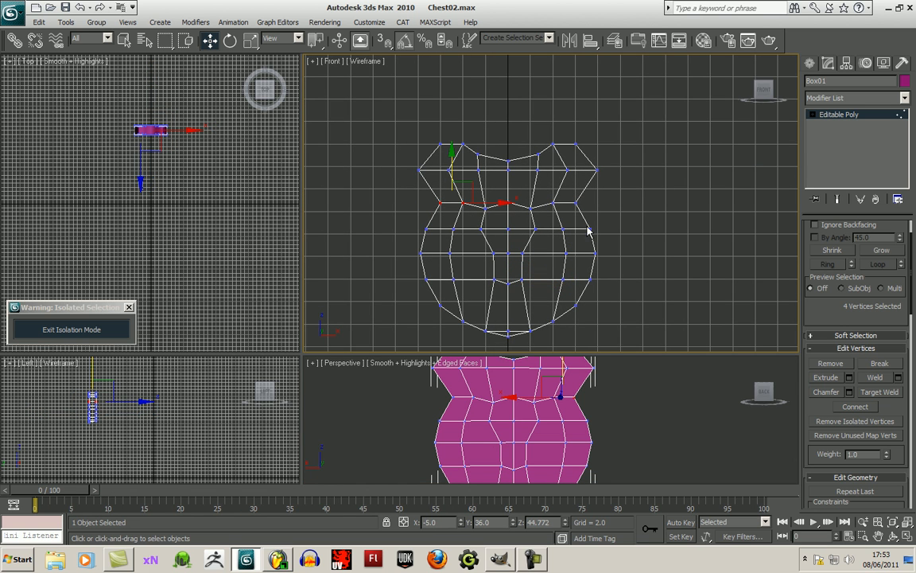
ctrl+drag(591, 197, 549, 208)
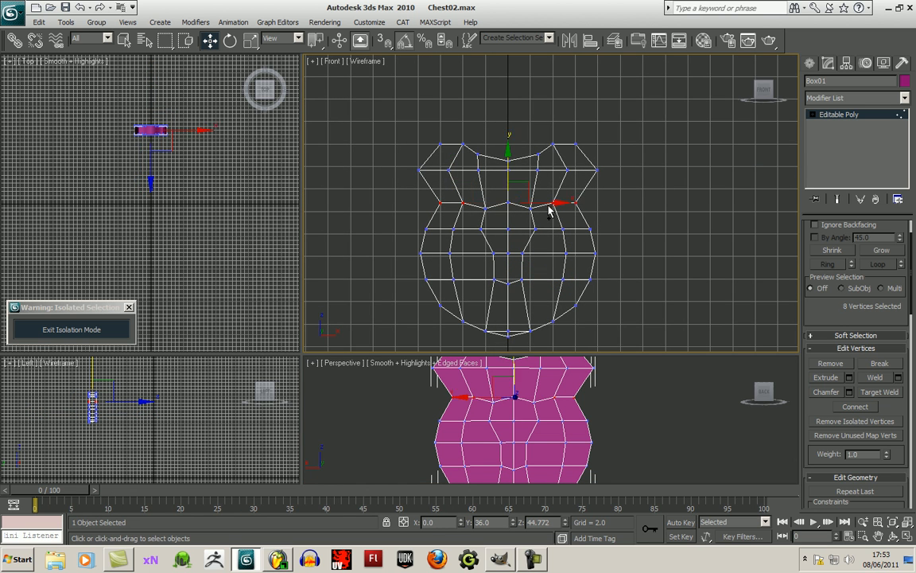
drag(505, 153, 513, 159)
- Move the padlock's top two vertex rows down to about Z 47.06 and clear the selection
drag(400, 133, 620, 191)
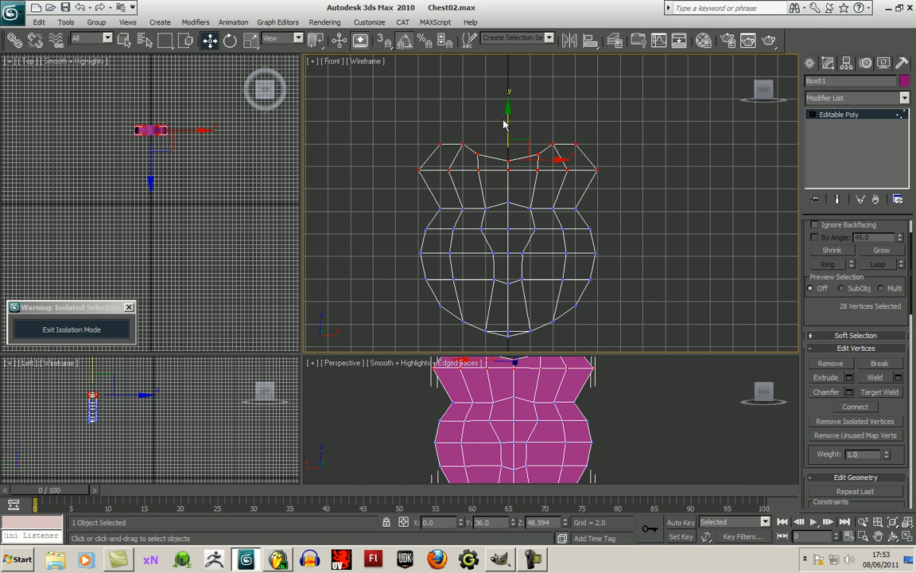
drag(507, 110, 509, 128)
middle_drag(664, 258, 648, 221)
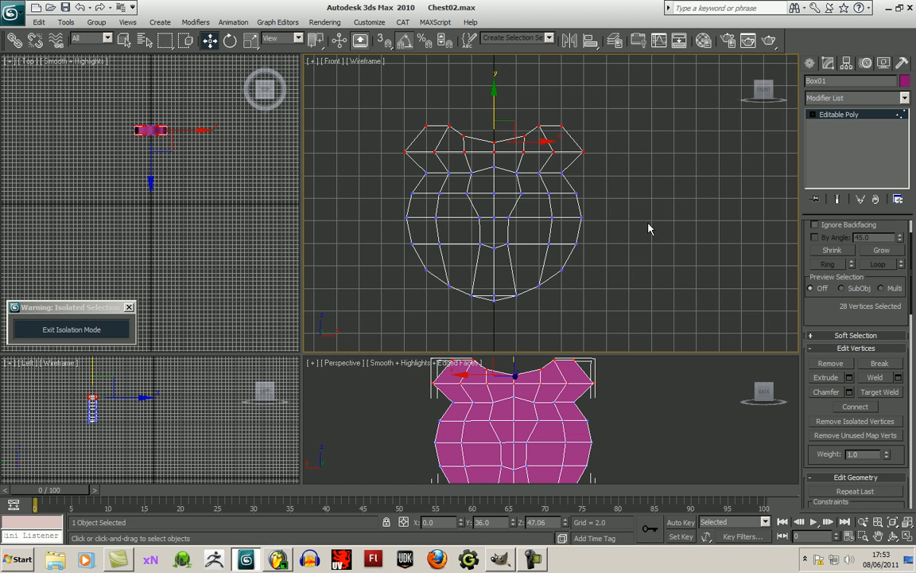
click(629, 274)
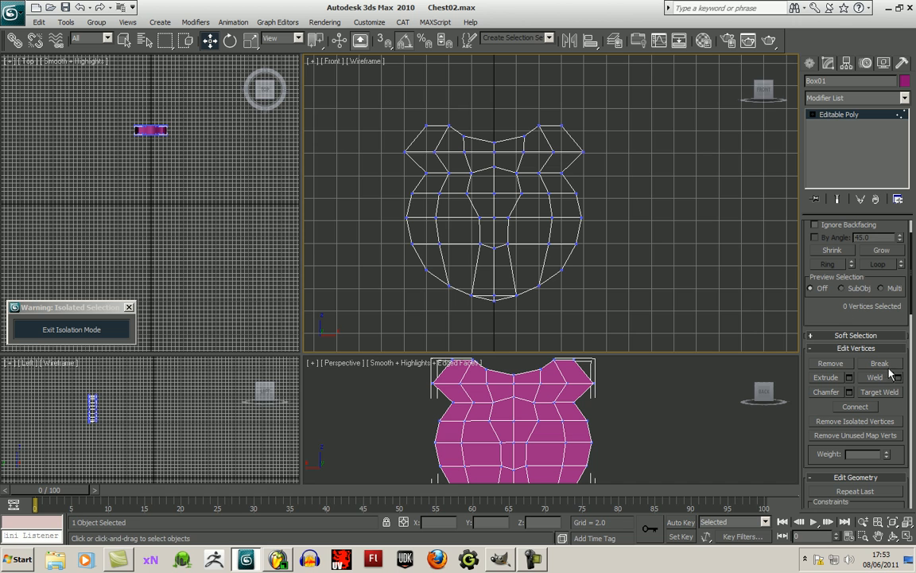
- Switch to Polygon level with Ignore Backfacing enabled and select the six front polygons that form the keyhole
click(813, 114)
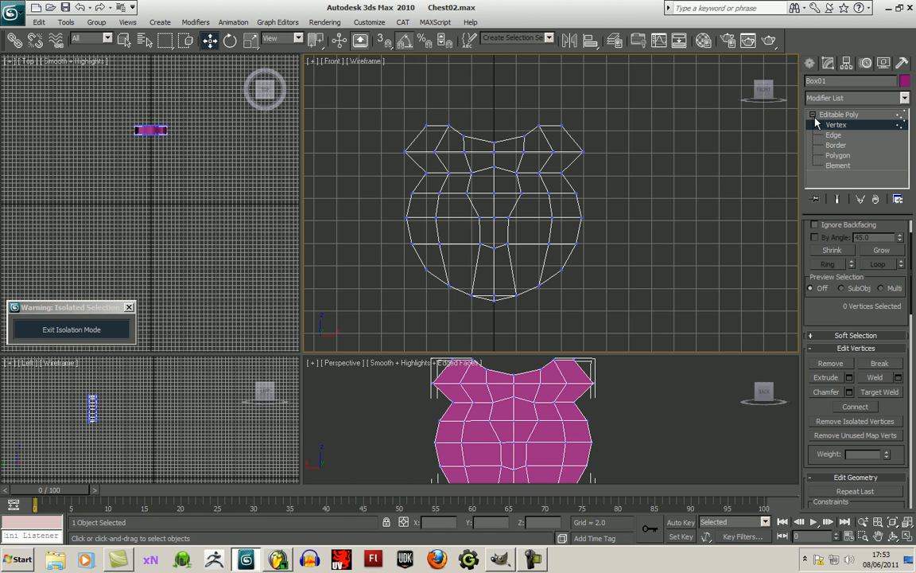
click(841, 157)
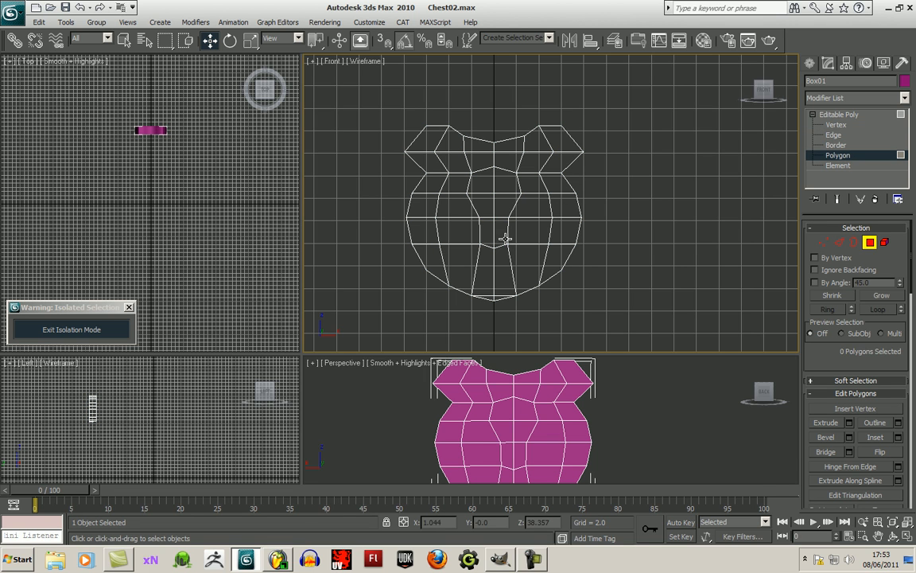
click(502, 234)
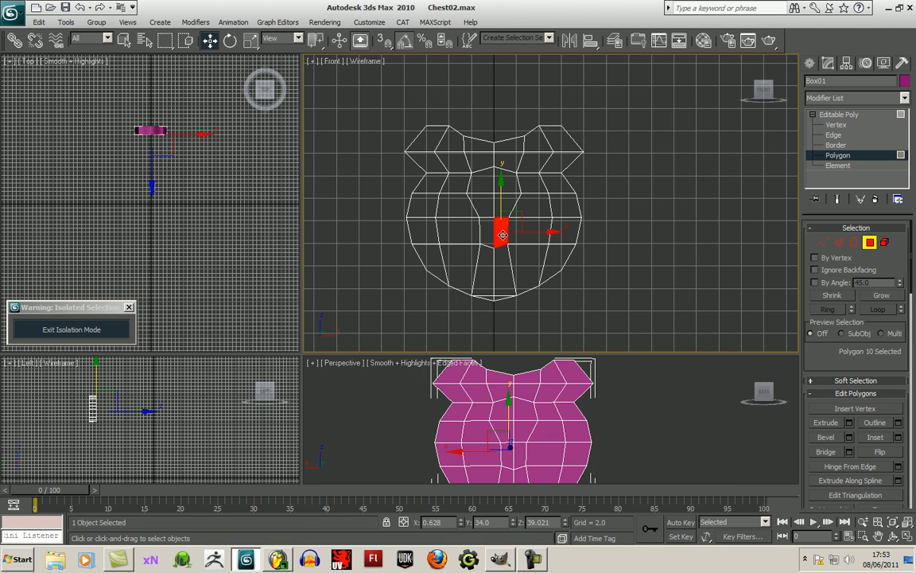
click(676, 275)
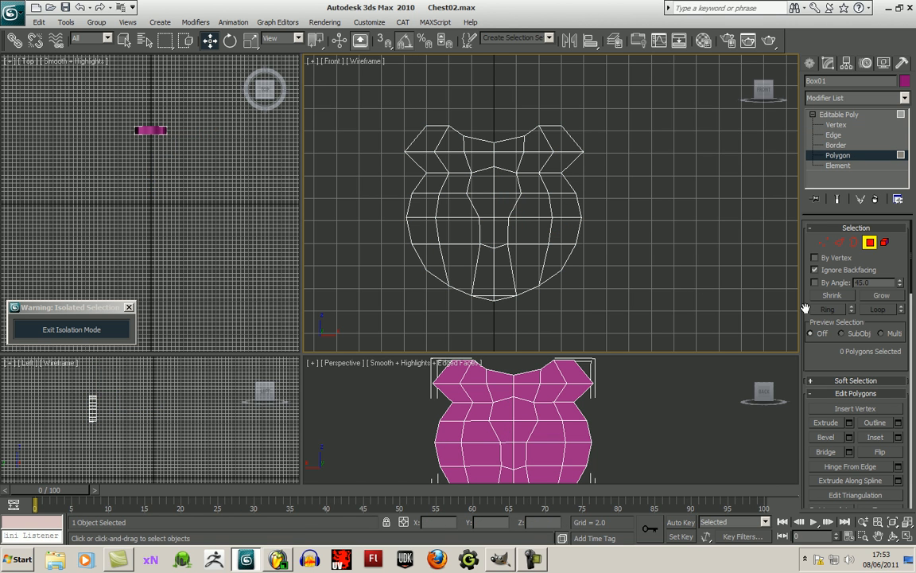
click(501, 233)
ctrl+click(485, 233)
ctrl+click(484, 202)
ctrl+click(507, 202)
ctrl+click(506, 180)
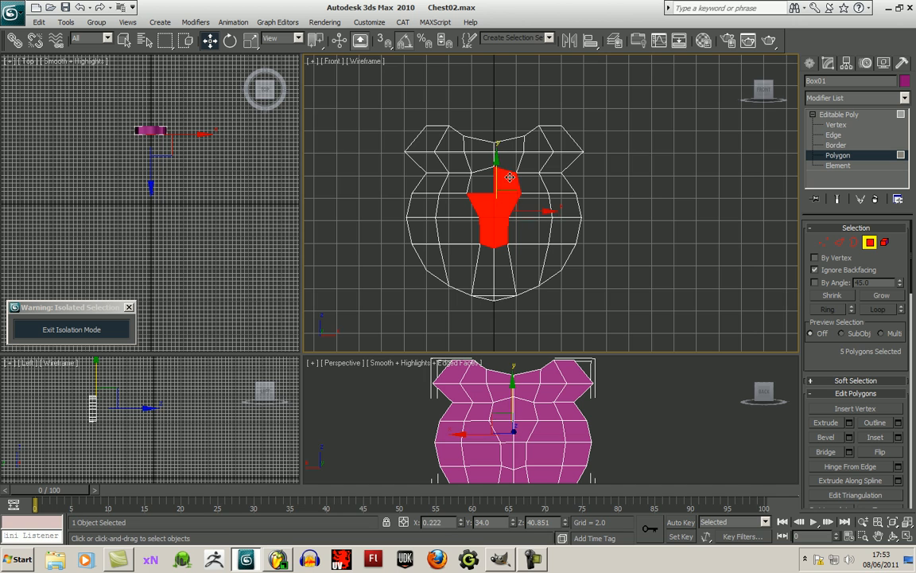
ctrl+click(481, 176)
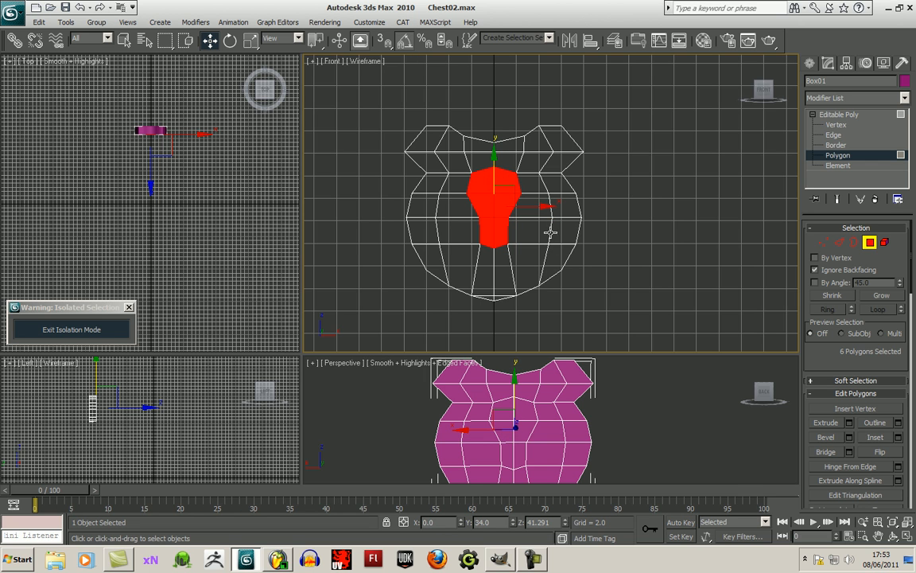
alt+click(518, 183)
ctrl+click(512, 177)
drag(512, 178, 528, 202)
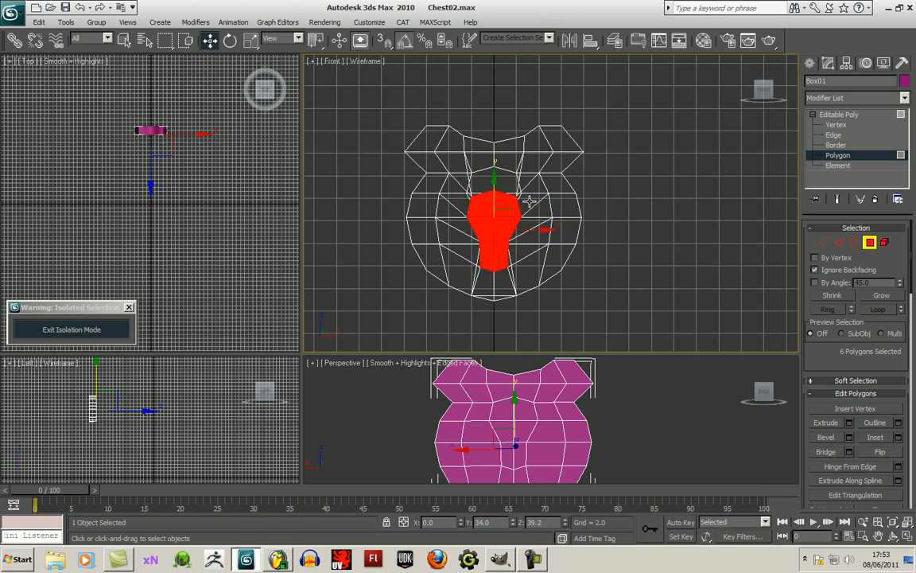
key(ctrl+z)
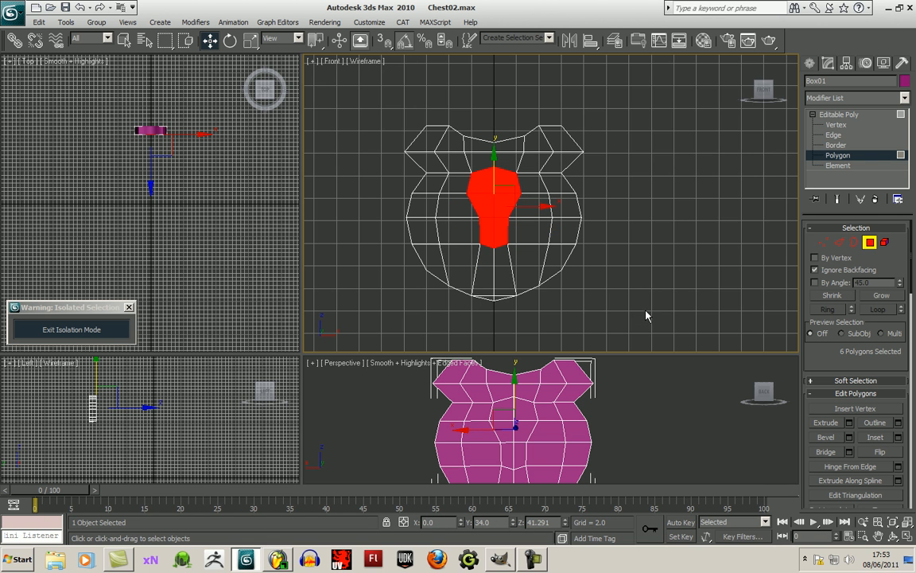
- Extrude the selected keyhole polygons inward as a group with a height of -2.1
click(892, 538)
click(593, 445)
drag(594, 446, 744, 435)
middle_drag(534, 438, 561, 421)
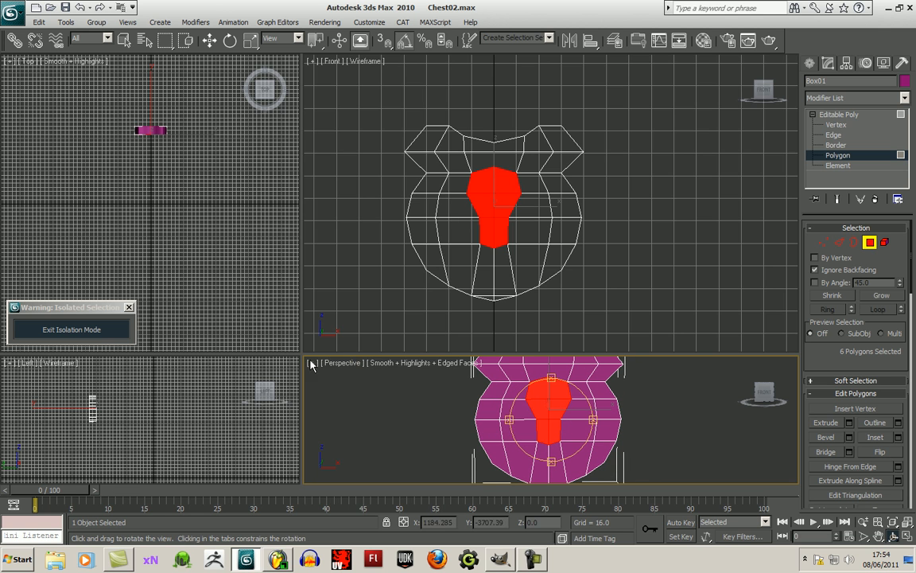
drag(303, 354, 303, 274)
middle_drag(602, 227, 650, 200)
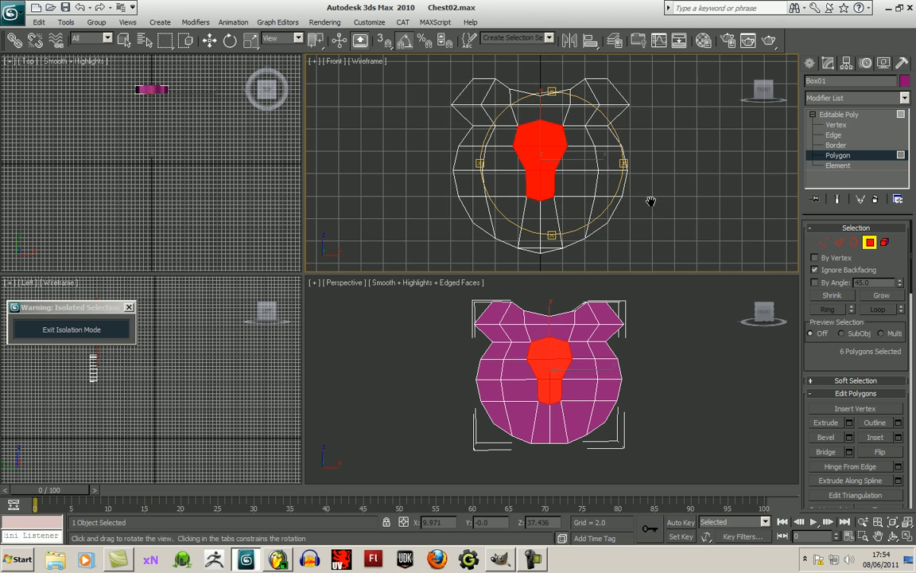
click(850, 423)
drag(517, 265, 535, 339)
middle_drag(124, 363, 179, 363)
scroll(188, 386, up, 7)
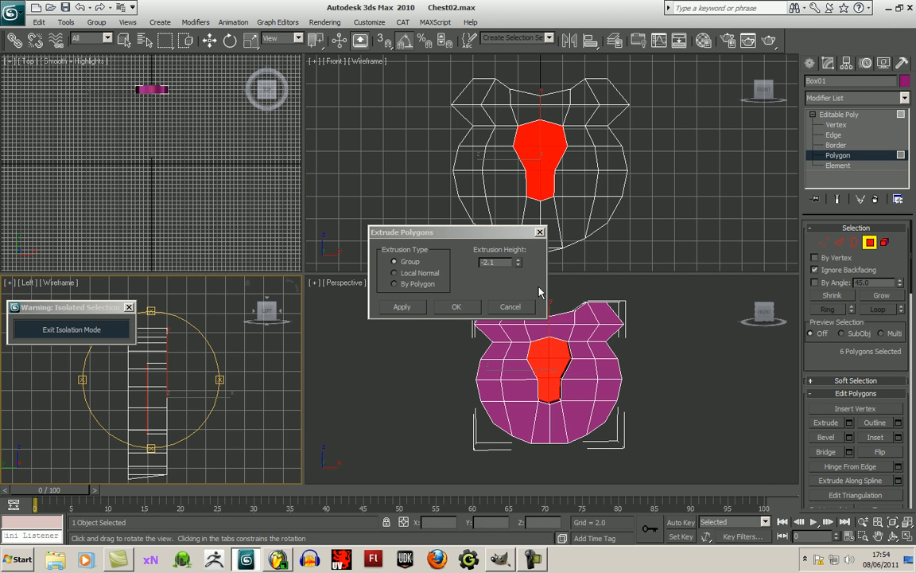
click(458, 308)
- Leave polygon editing and orbit around the padlock to inspect the keyhole recess
click(811, 65)
click(706, 398)
click(580, 384)
click(893, 536)
drag(593, 385, 555, 386)
middle_drag(556, 385, 553, 378)
drag(553, 378, 518, 363)
middle_drag(556, 184, 562, 199)
scroll(562, 198, down, 5)
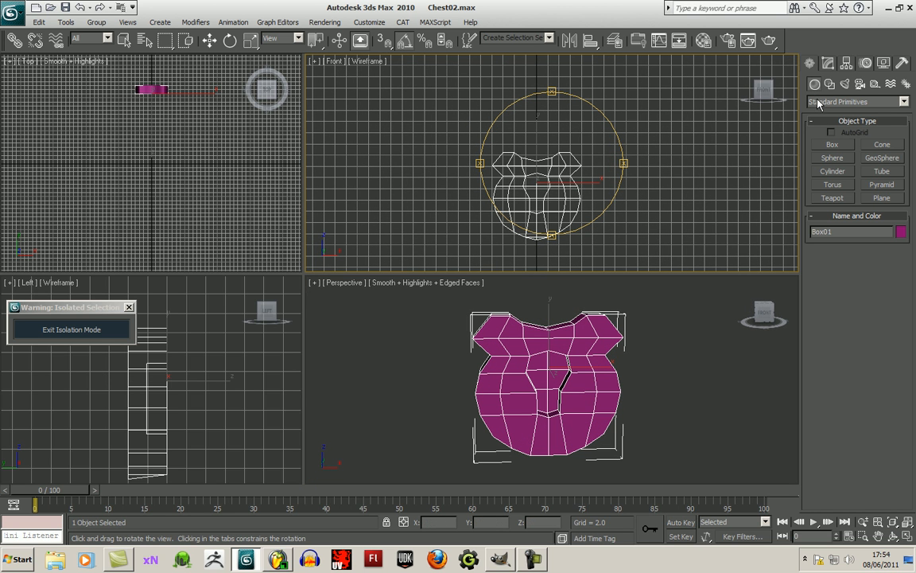
- Enable grid snapping and draw a semicircular arc spline of radius 4 in the Front view, centered above the padlock at X 0, Z 56
click(209, 40)
middle_drag(620, 170, 617, 184)
scroll(616, 185, up, 3)
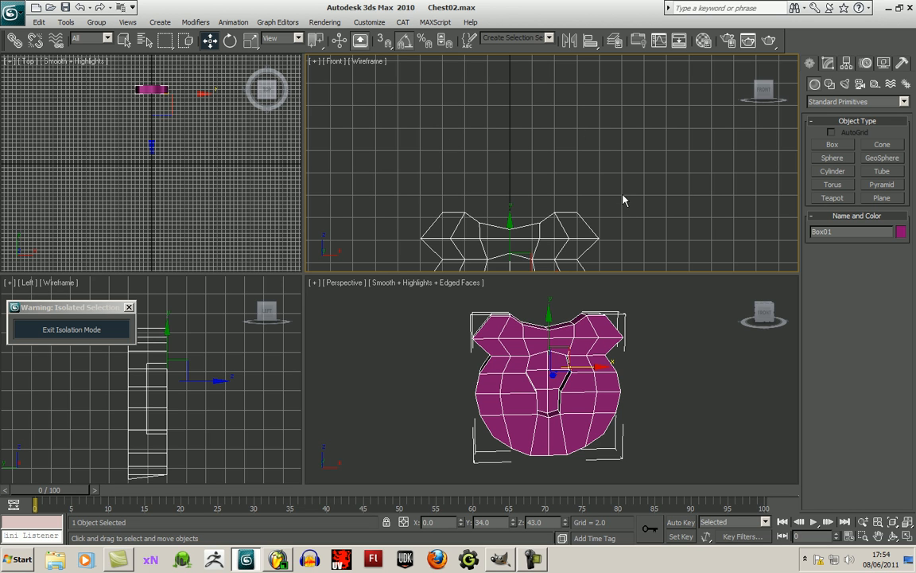
click(827, 85)
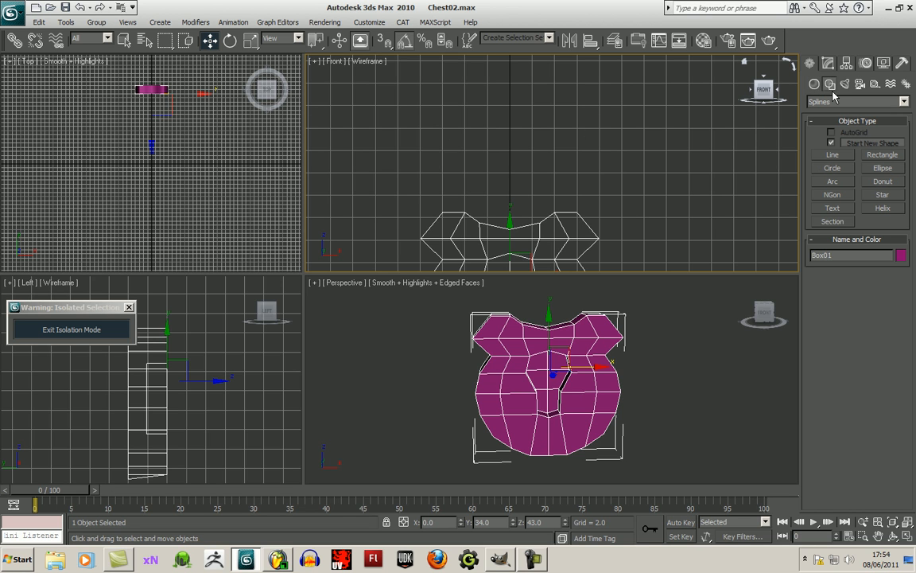
click(845, 183)
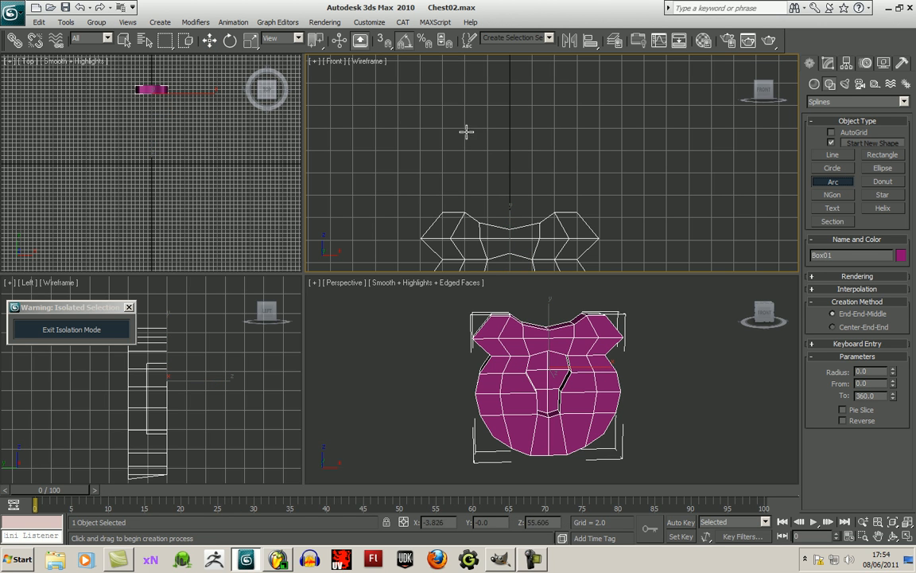
click(385, 40)
drag(464, 127, 555, 127)
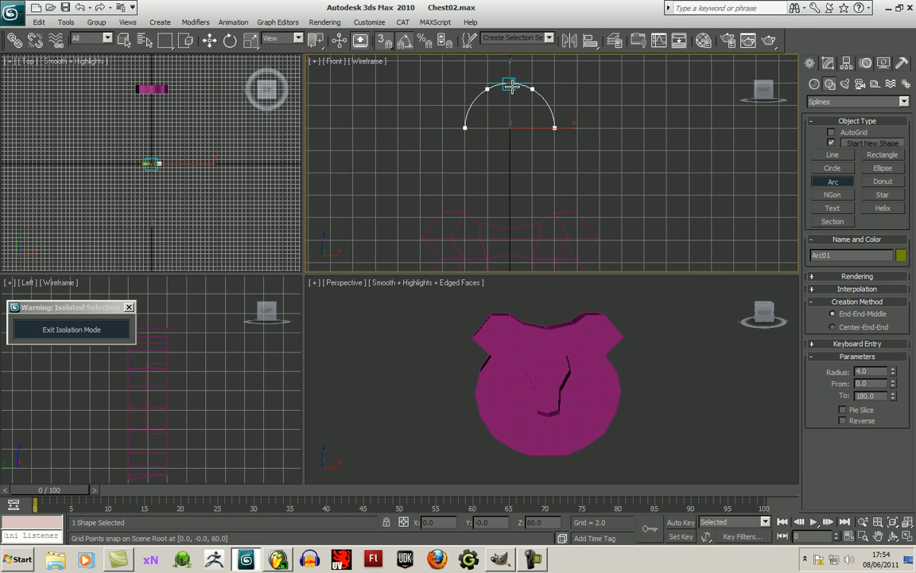
click(510, 85)
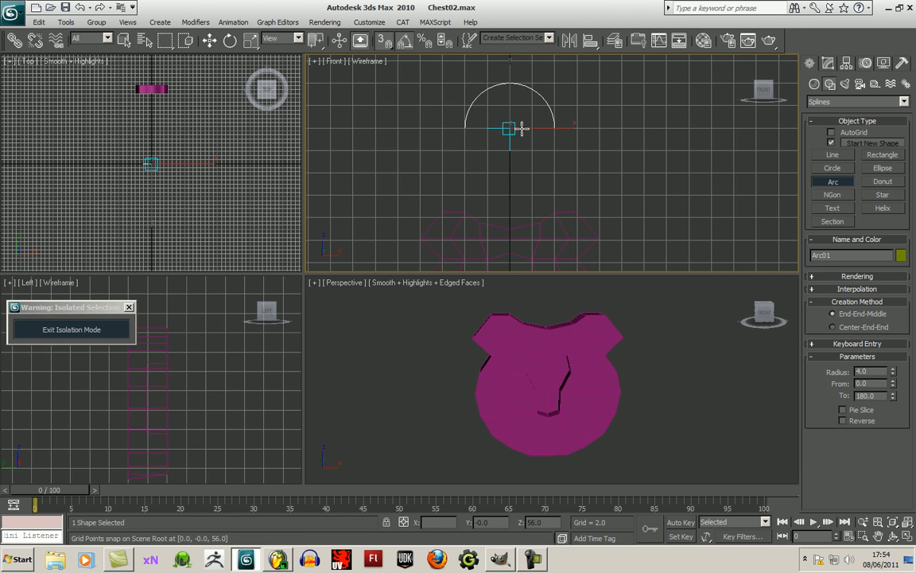
- Enable viewport rendering for the arc spline as a radial tube with thickness 1.0 and 6 sides
click(812, 277)
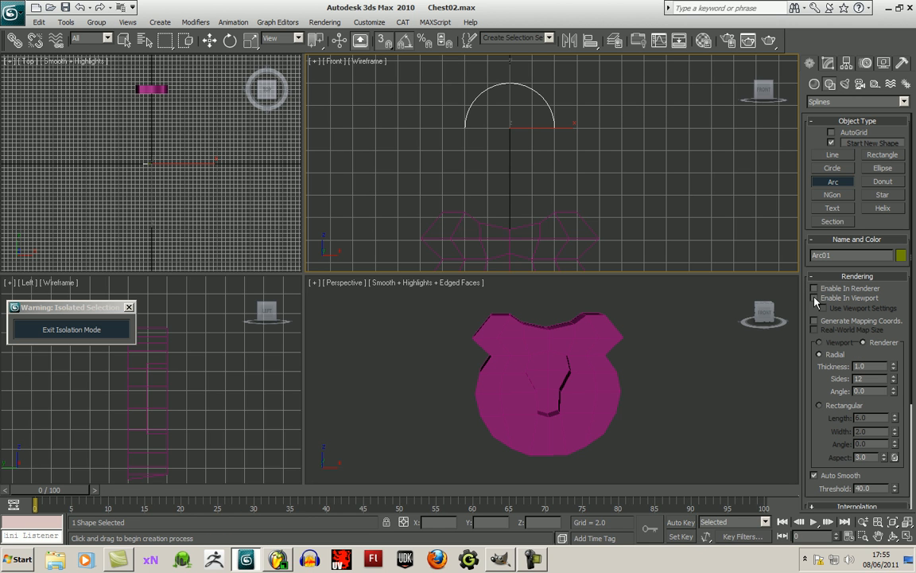
click(814, 298)
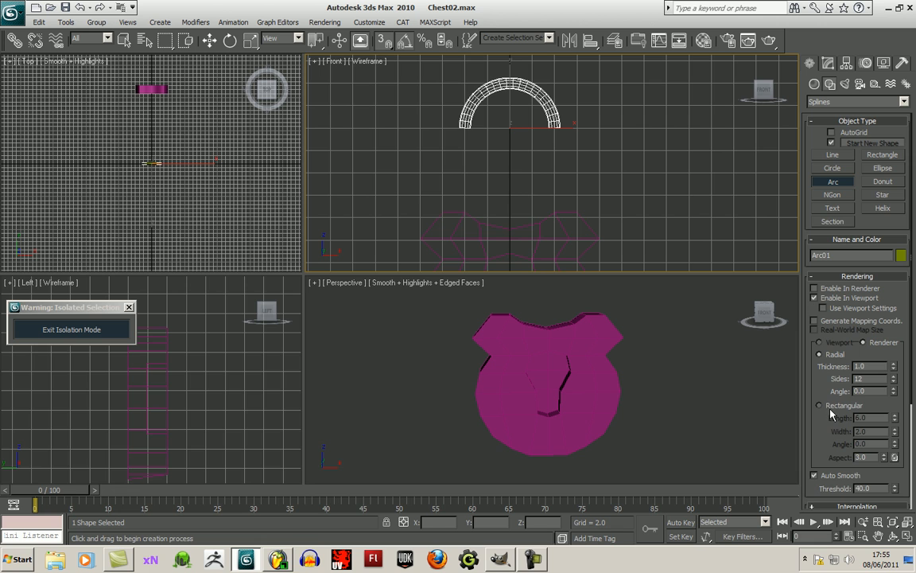
drag(824, 410, 822, 314)
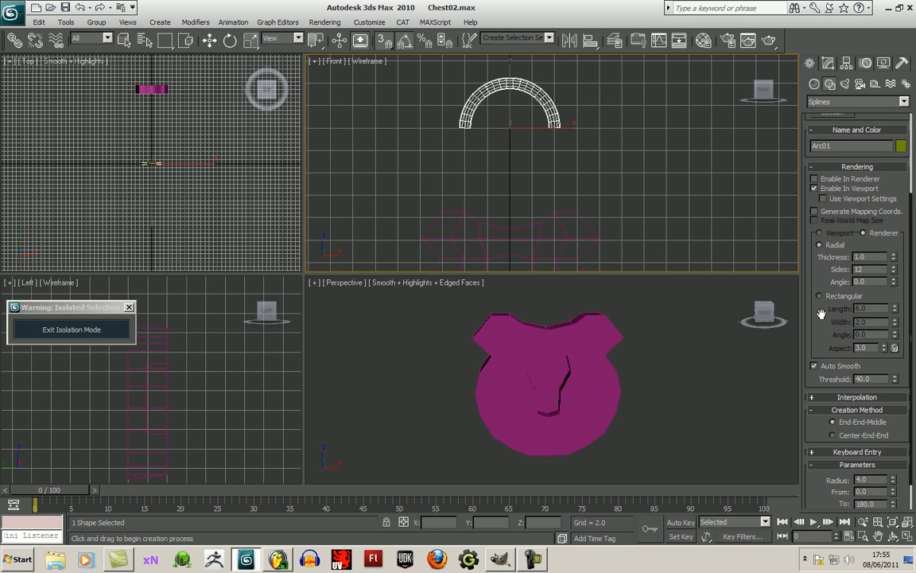
double_click(872, 269)
text(8)
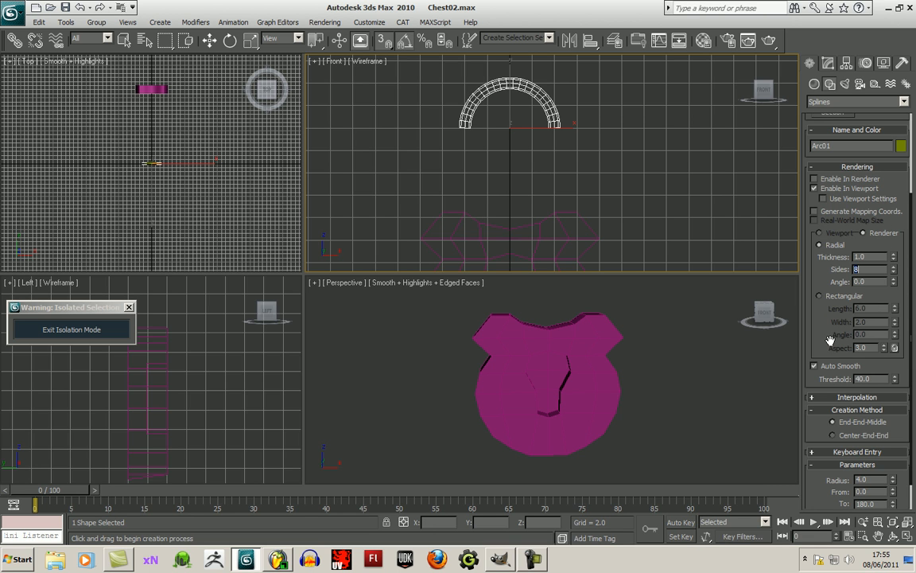
key(Return)
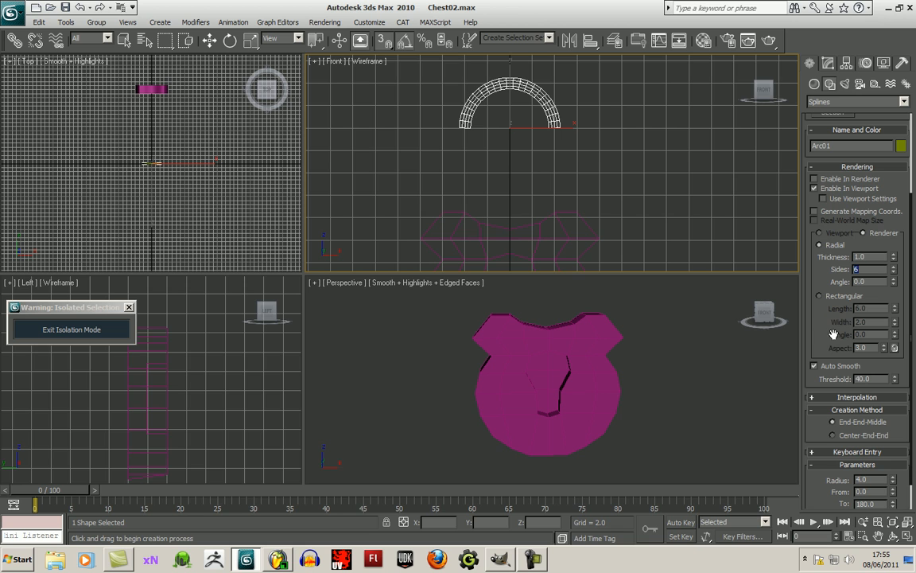
- Set the arc's interpolation steps to 3 and inspect the open ends of the resulting tube in the Front view
click(827, 397)
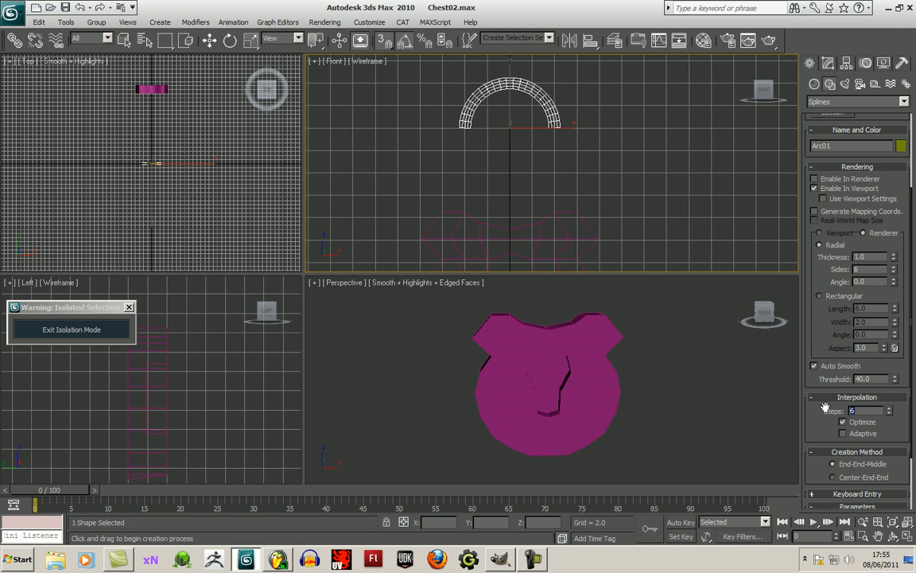
text(4)
text(3)
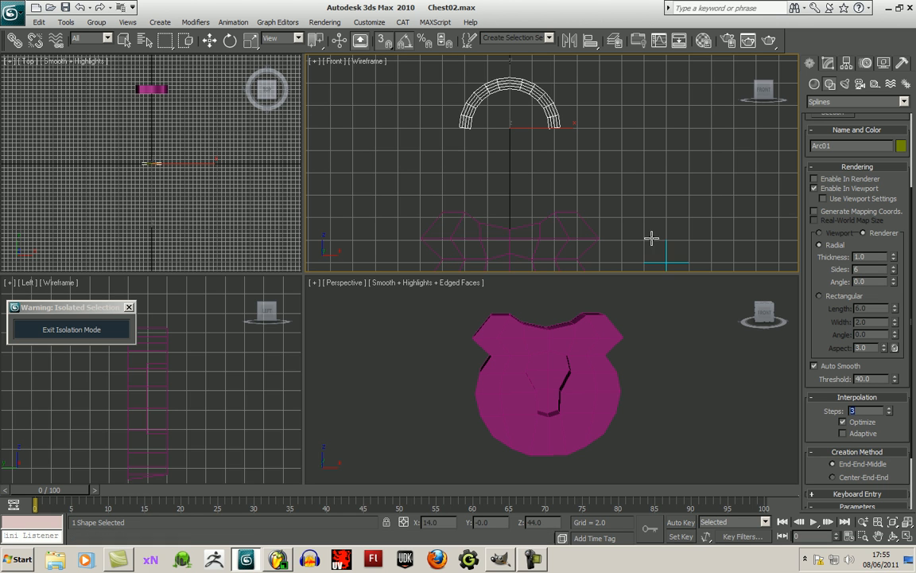
mouse_move(601, 147)
middle_down()
mouse_move(556, 168)
mouse_move(589, 156)
middle_up()
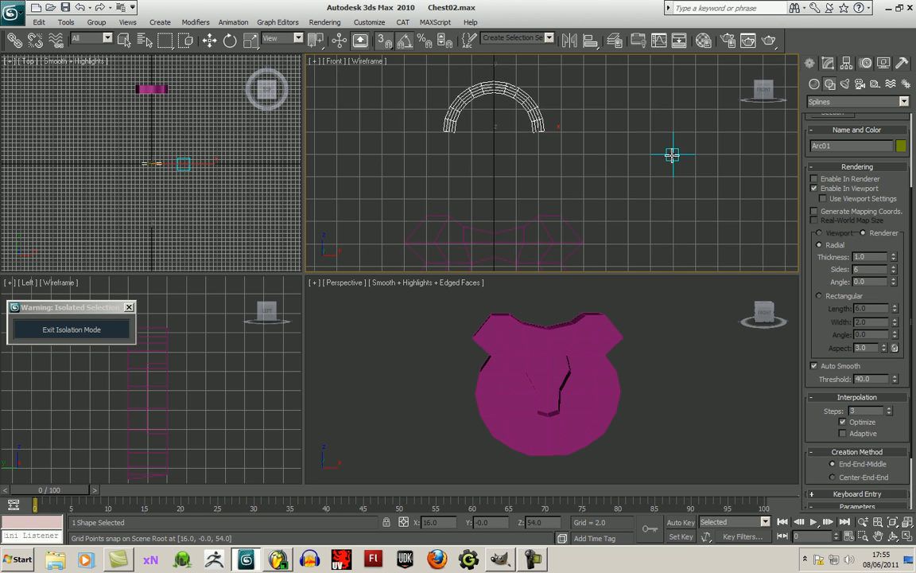
click(828, 63)
key(w)
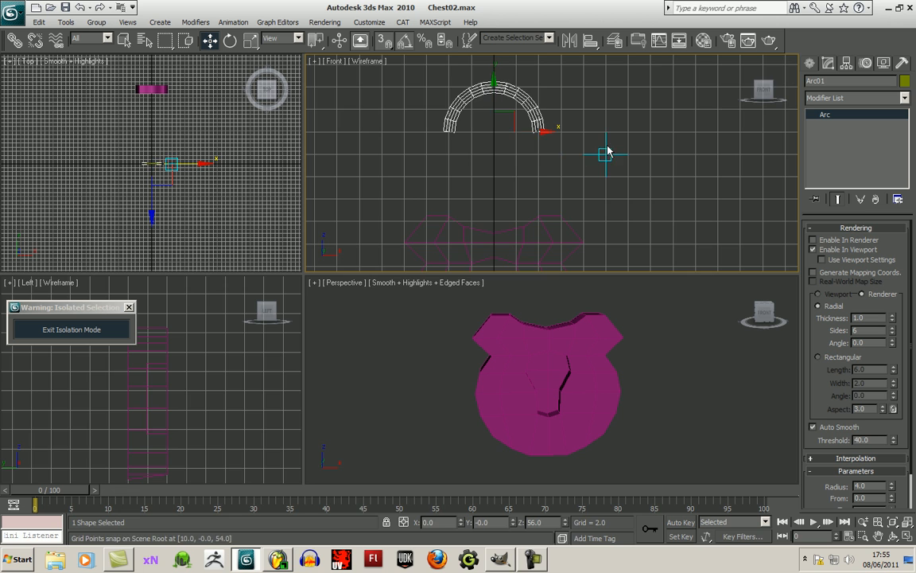
scroll(597, 160, up, 4)
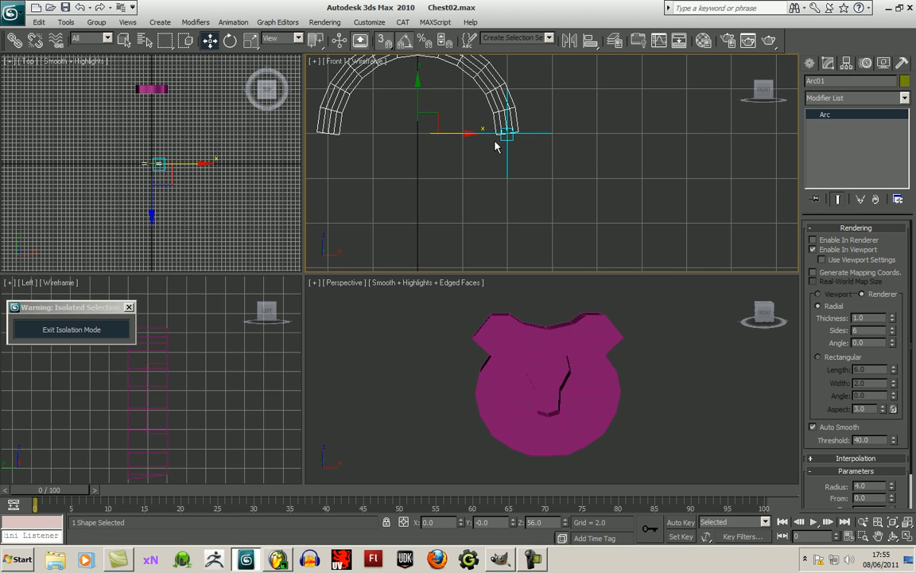
scroll(548, 180, down, 2)
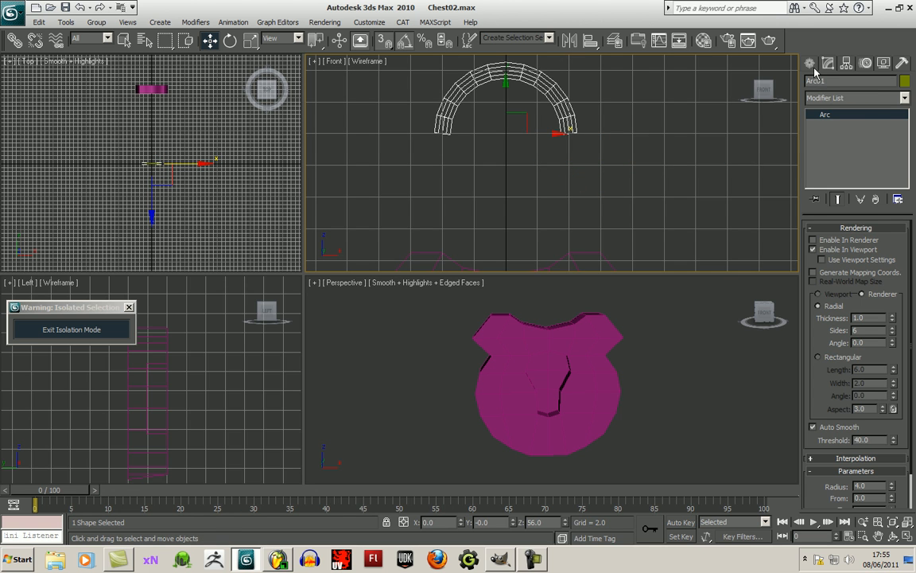
- Draw a vertical line spline in the Front view from X 4, Z 52 up to the arc's right end at Z 56
click(810, 64)
click(841, 156)
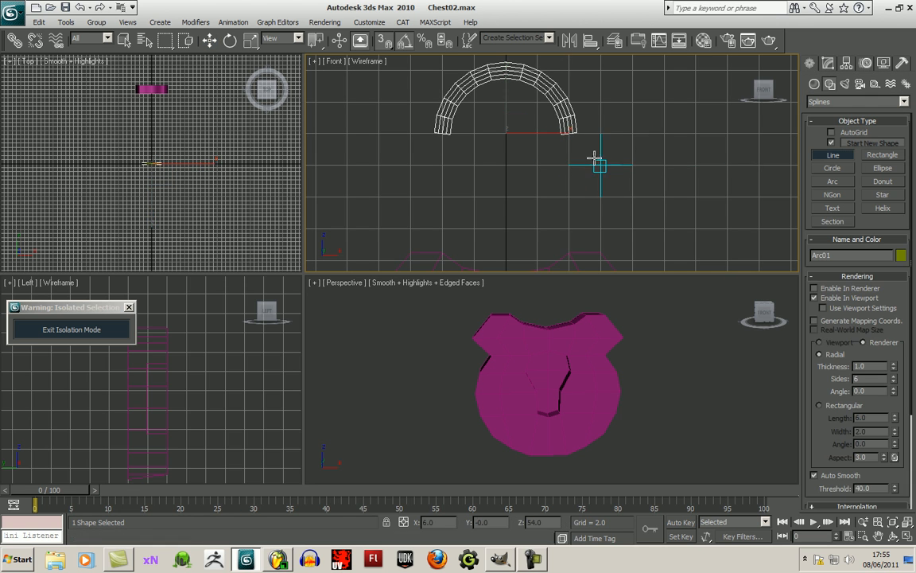
click(569, 195)
click(570, 132)
right_click(569, 133)
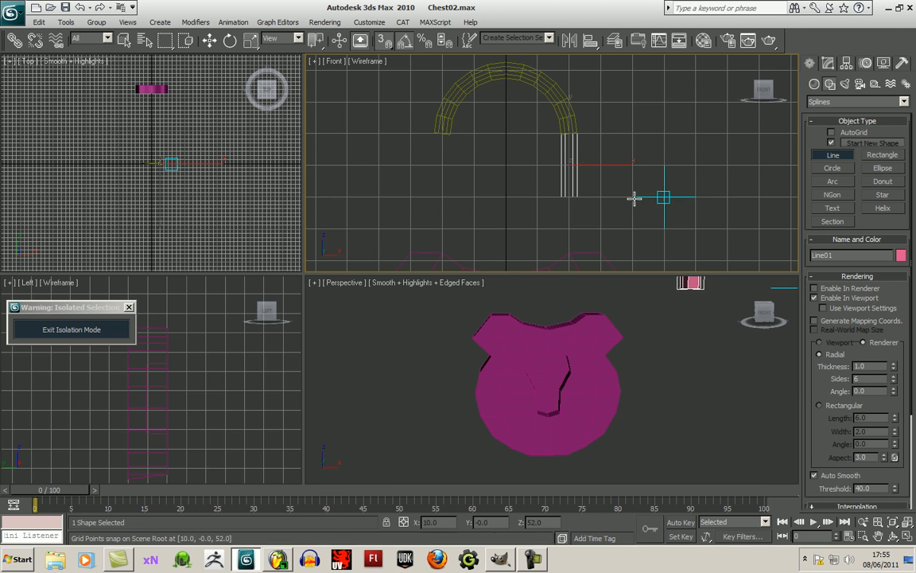
- Draw a matching vertical line from X -4, Z 52 up to the arc's left end at Z 56 and leave line creation
click(443, 195)
click(442, 133)
right_click(443, 132)
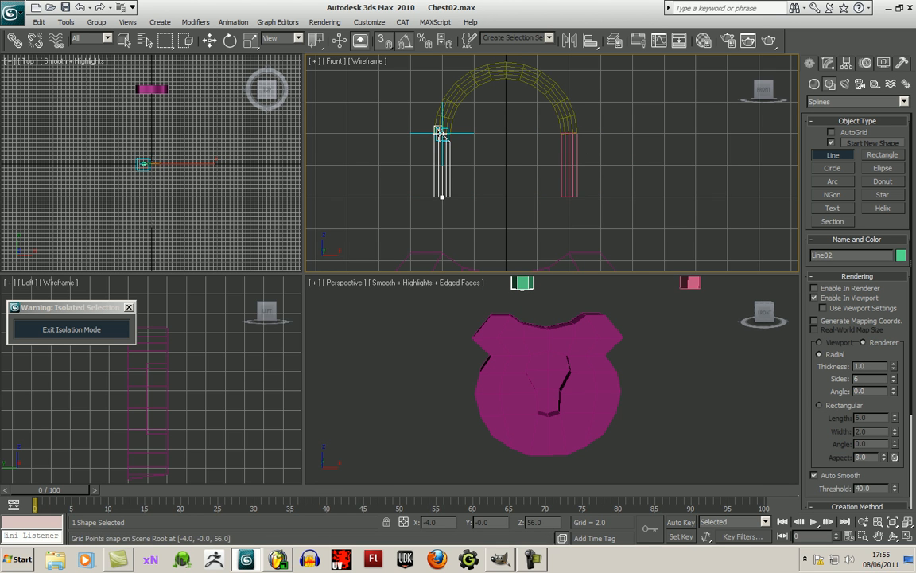
click(209, 44)
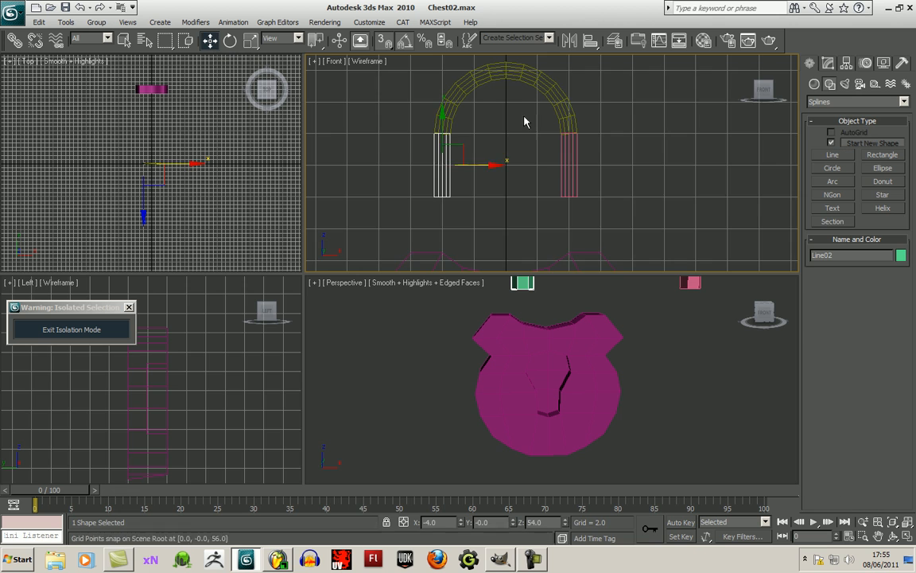
- Select the shackle's arc and convert it to an Editable Poly
scroll(603, 133, up, 3)
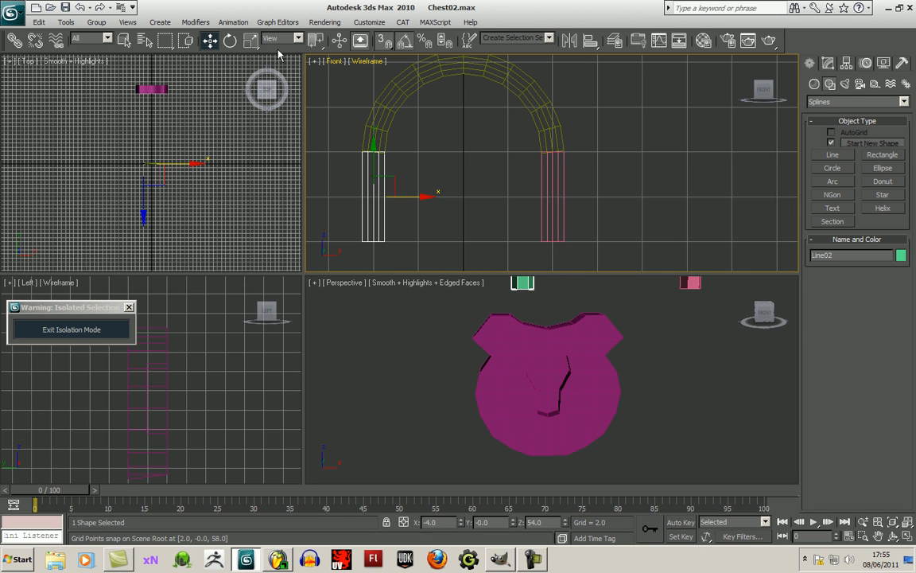
click(557, 121)
scroll(604, 143, up, 5)
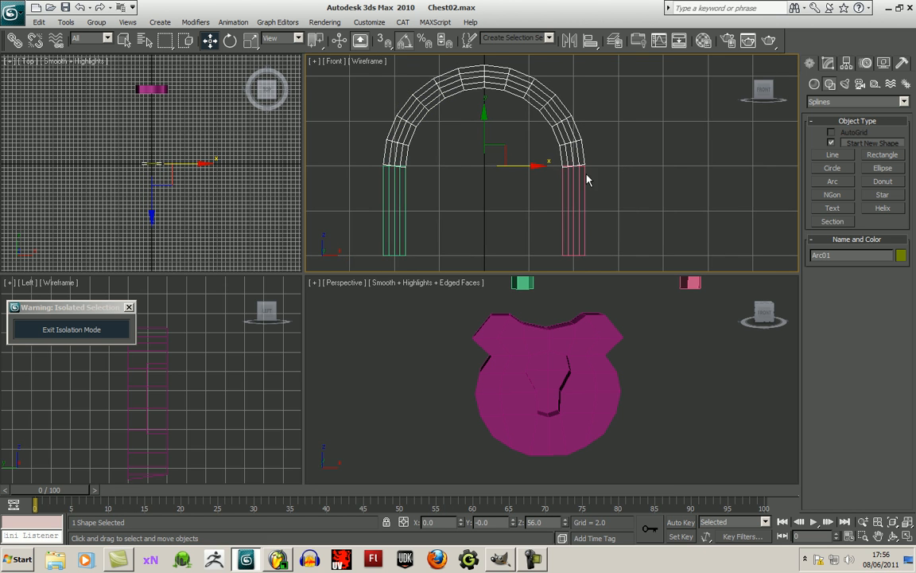
middle_drag(494, 180, 578, 193)
scroll(566, 161, down, 4)
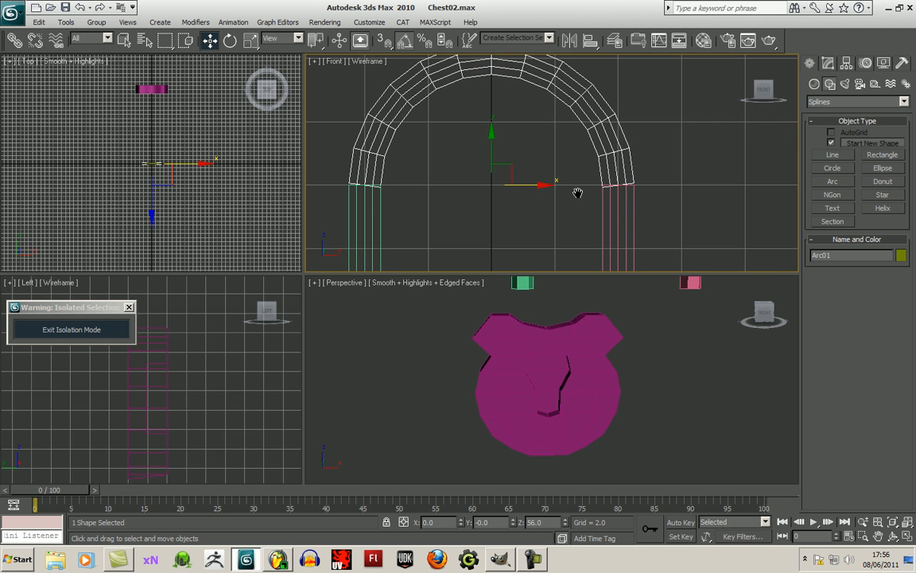
middle_drag(576, 117, 576, 131)
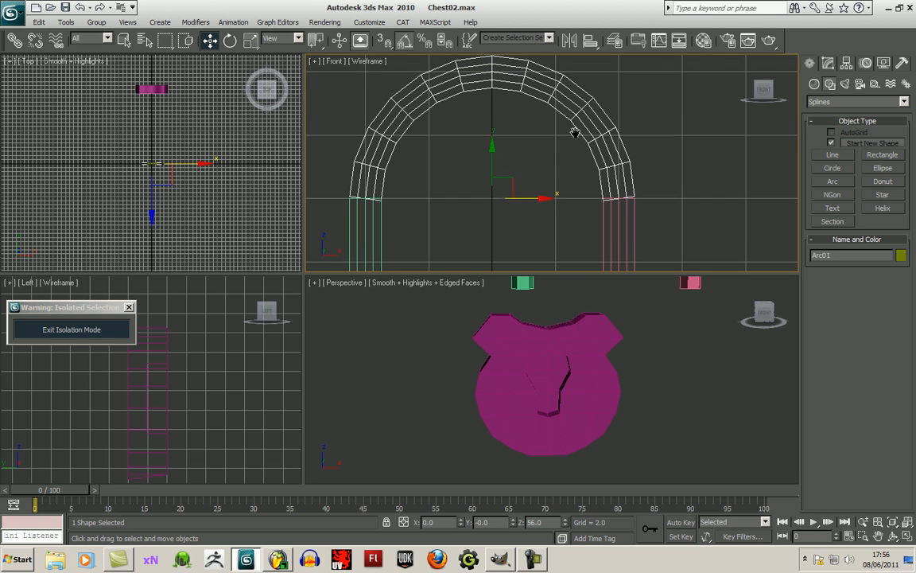
click(830, 67)
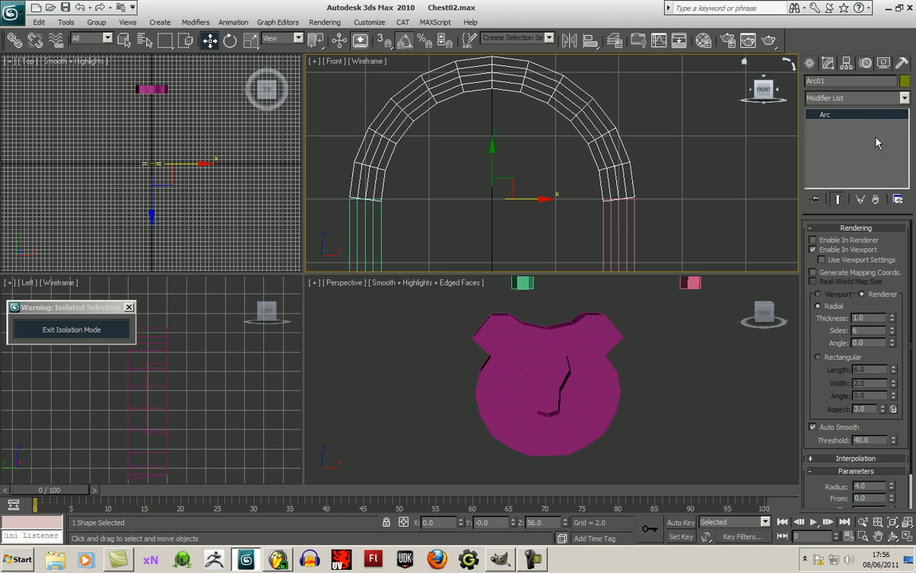
right_click(846, 116)
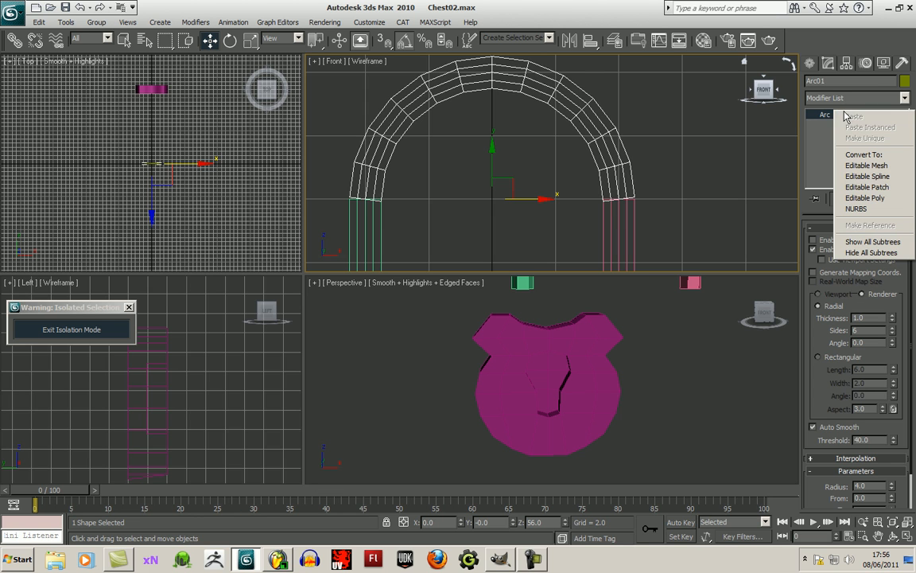
click(866, 198)
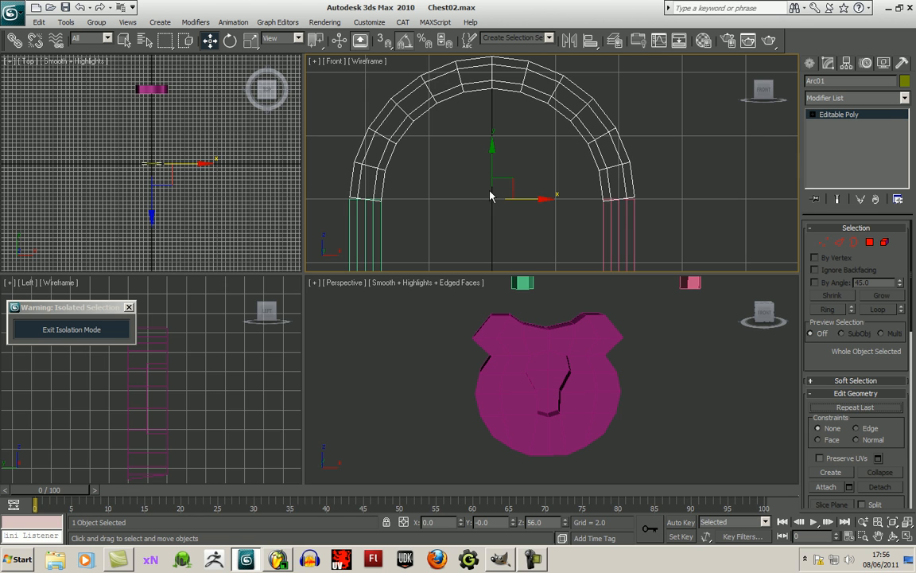
scroll(658, 161, down, 5)
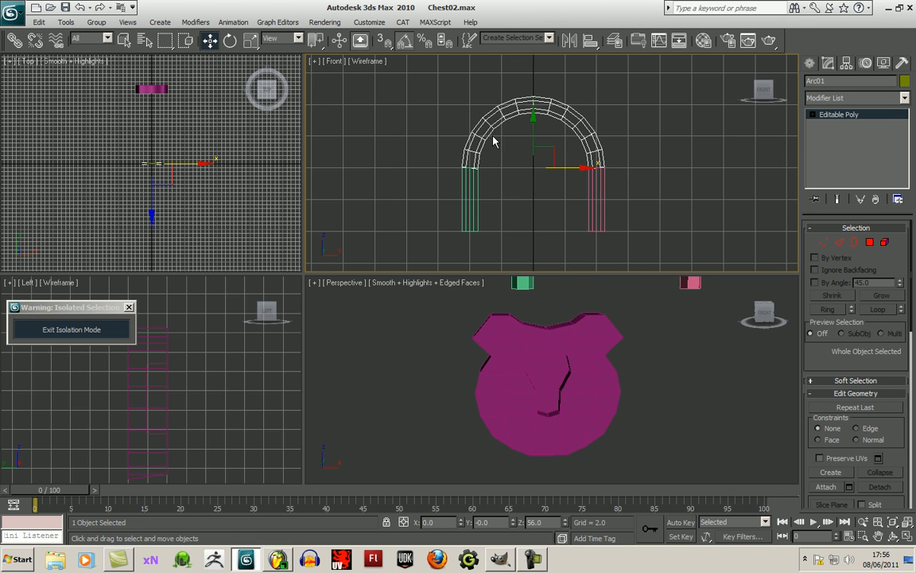
- Attach the two straight leg lines to the arc's Editable Poly
click(885, 243)
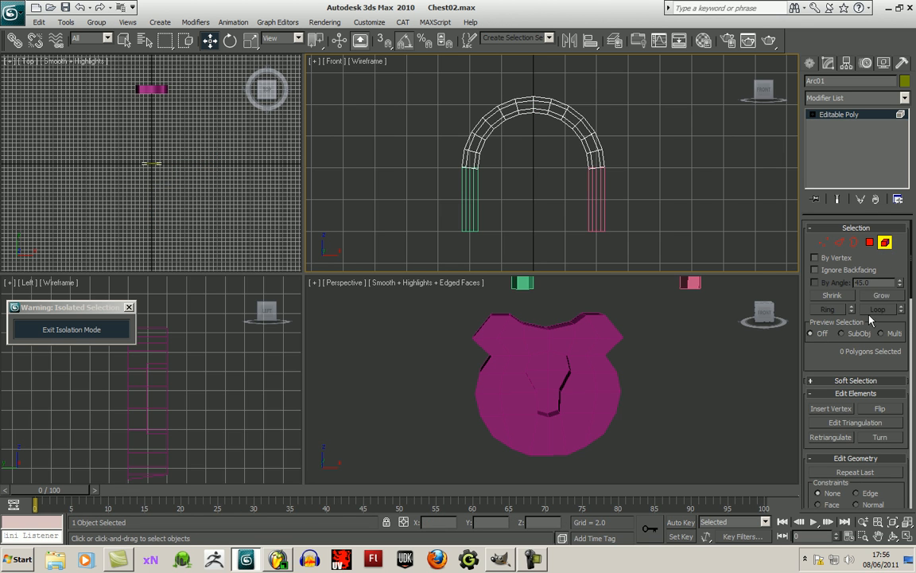
scroll(836, 362, down, 5)
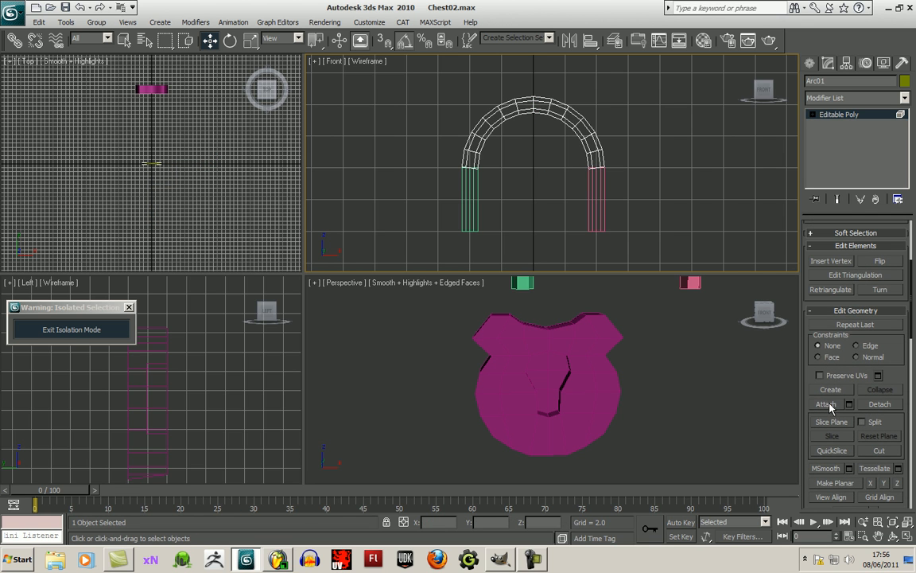
click(830, 405)
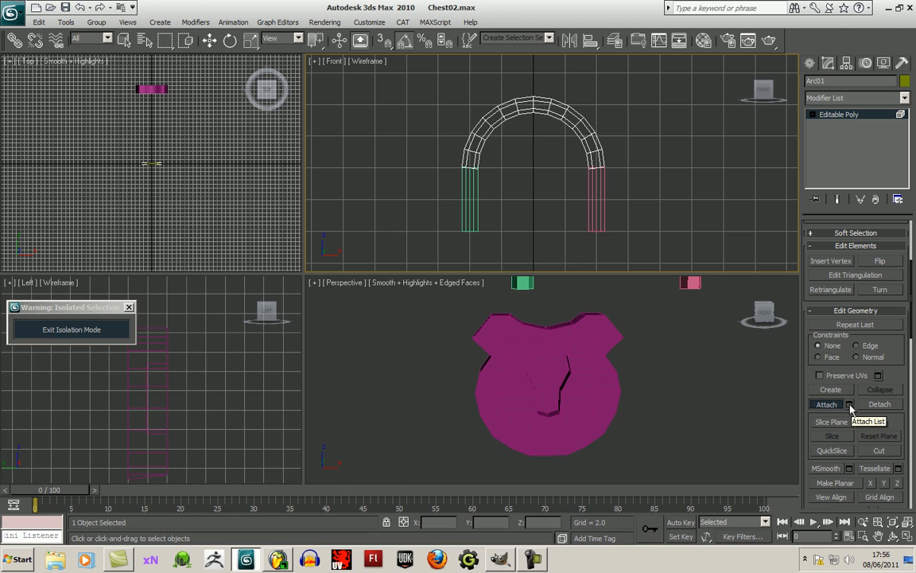
click(596, 190)
click(471, 198)
scroll(540, 188, down, 1)
mouse_move(539, 188)
middle_down()
mouse_move(533, 208)
mouse_move(545, 180)
middle_up()
scroll(535, 209, up, 3)
- Select the vertices where the arch meets the right leg and try a higher Weld threshold on them, then cancel the weld
click(812, 115)
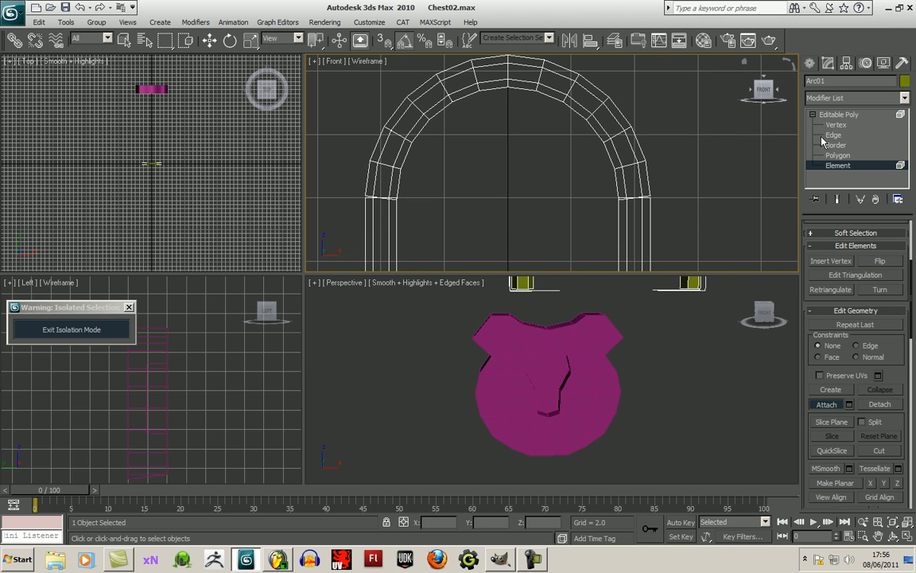
click(835, 126)
drag(601, 180, 681, 219)
middle_drag(681, 219, 657, 210)
scroll(663, 234, up, 1)
drag(556, 201, 645, 232)
scroll(575, 217, up, 4)
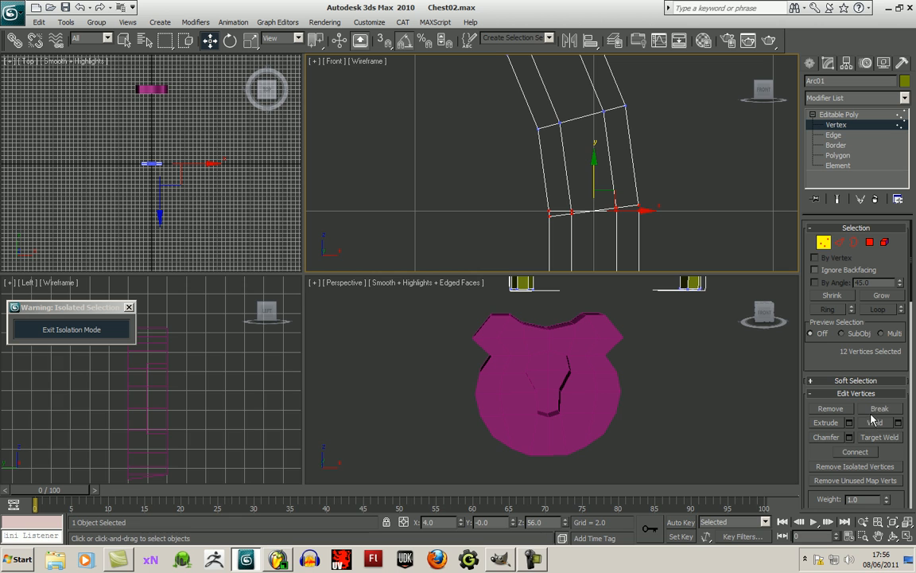
click(898, 423)
drag(455, 231, 325, 189)
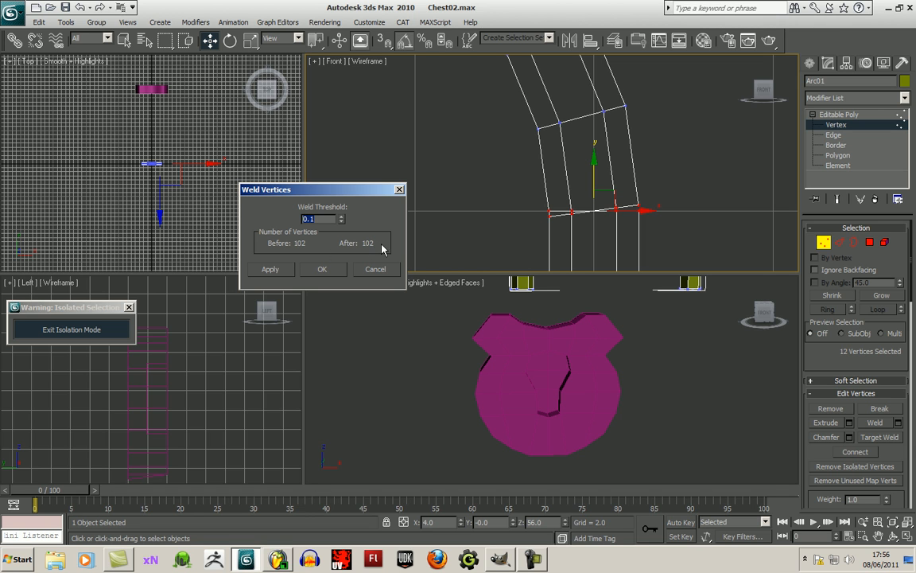
mouse_move(343, 224)
mouse_down()
mouse_move(343, 164)
mouse_move(354, 230)
mouse_up()
click(375, 270)
- Try to weld only the two innermost vertices at the joint between the arch and the right leg with a larger threshold
drag(537, 204, 557, 232)
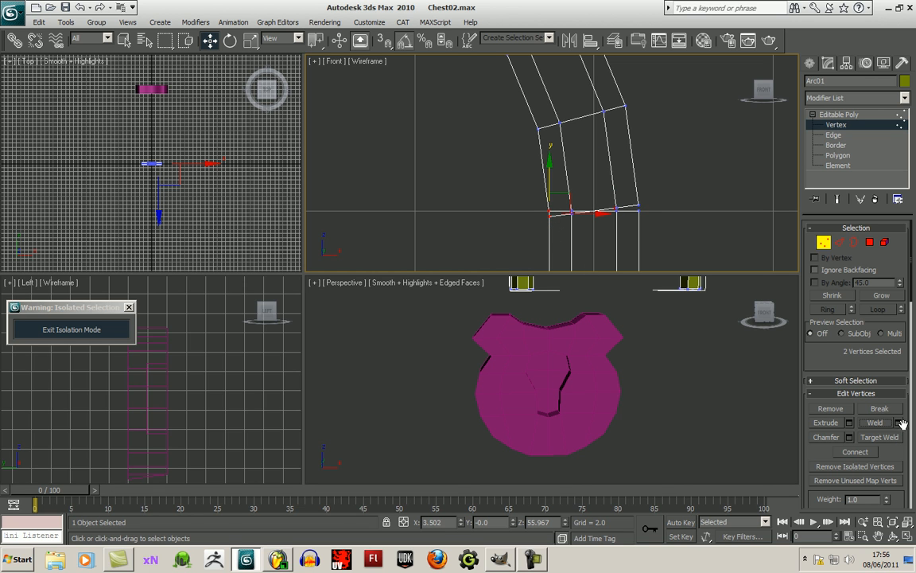
click(898, 423)
text(2.87)
drag(358, 59, 340, 2)
click(330, 269)
click(666, 232)
middle_drag(664, 244, 692, 229)
scroll(692, 229, down, 4)
scroll(692, 245, down, 5)
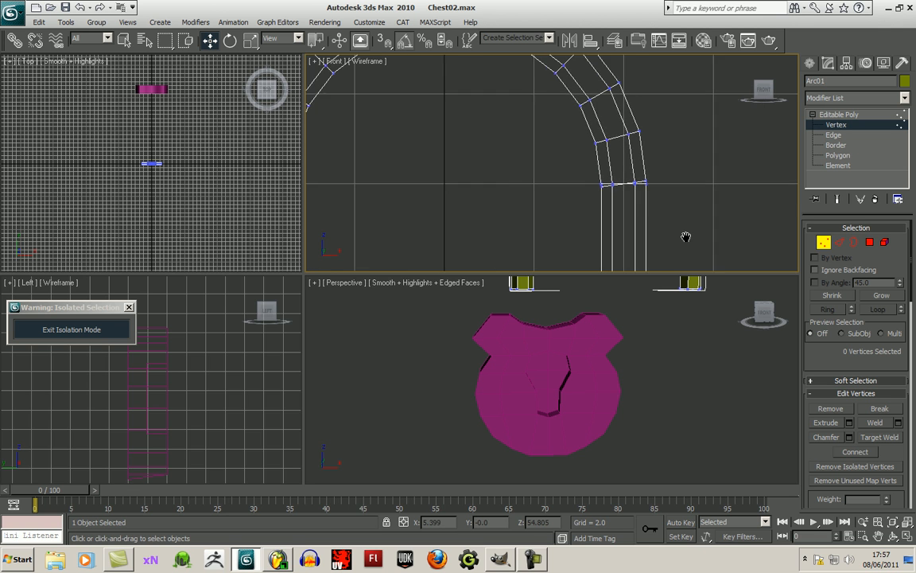
middle_drag(699, 245, 674, 238)
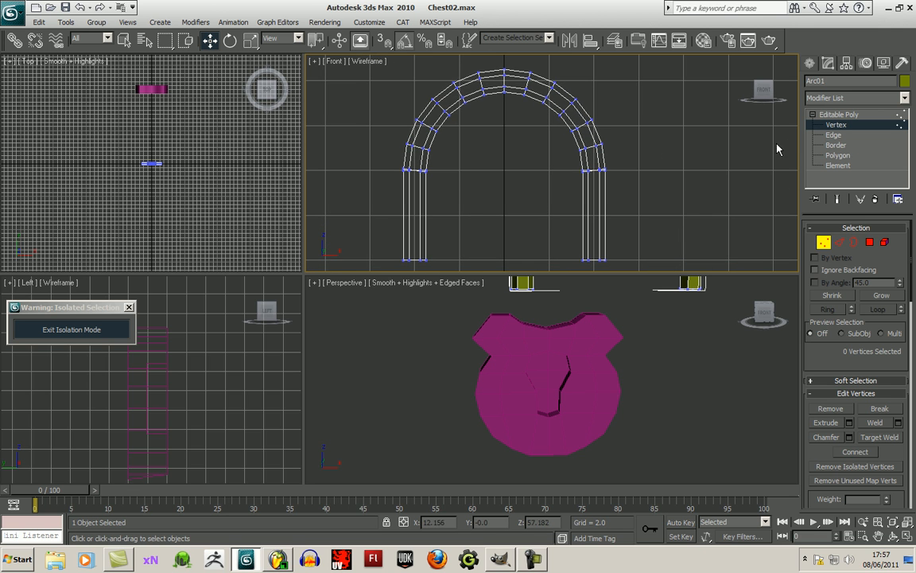
- Undo the vertex weld, the leg attachments and the Editable Poly conversion to restore the separate arc and line splines
key(ctrl+z)
key(ctrl+z)
key(ctrl+z)
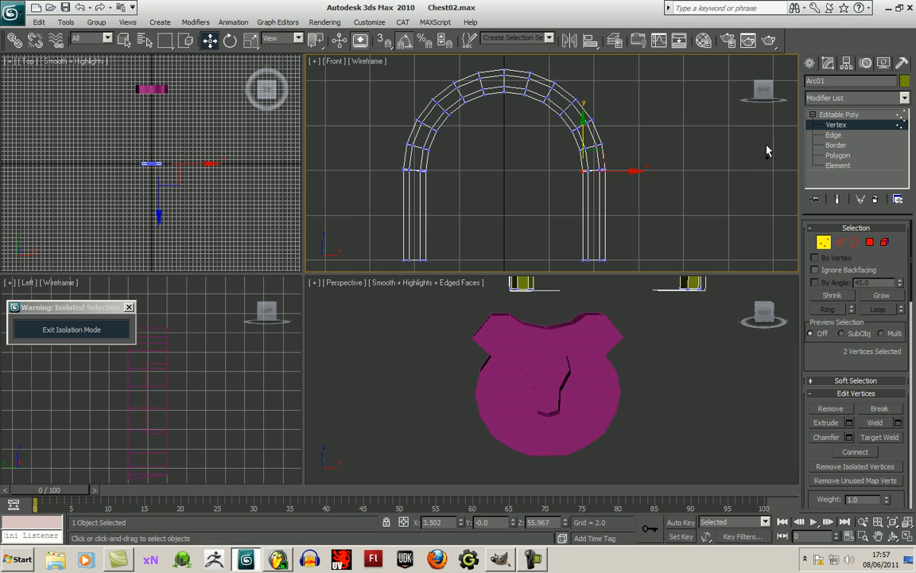
key(ctrl+z)
key(ctrl+z)
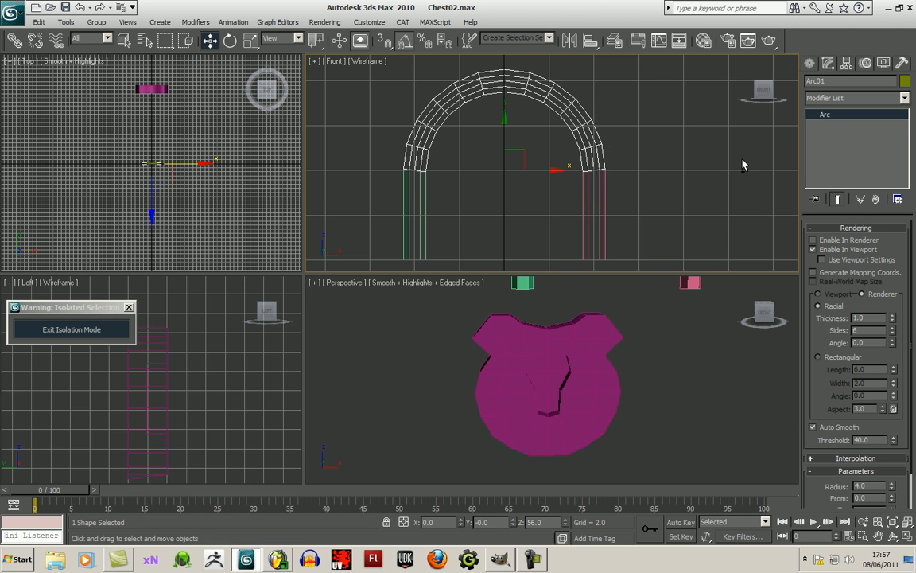
- Delete the two straight leg lines beneath the arc
click(596, 203)
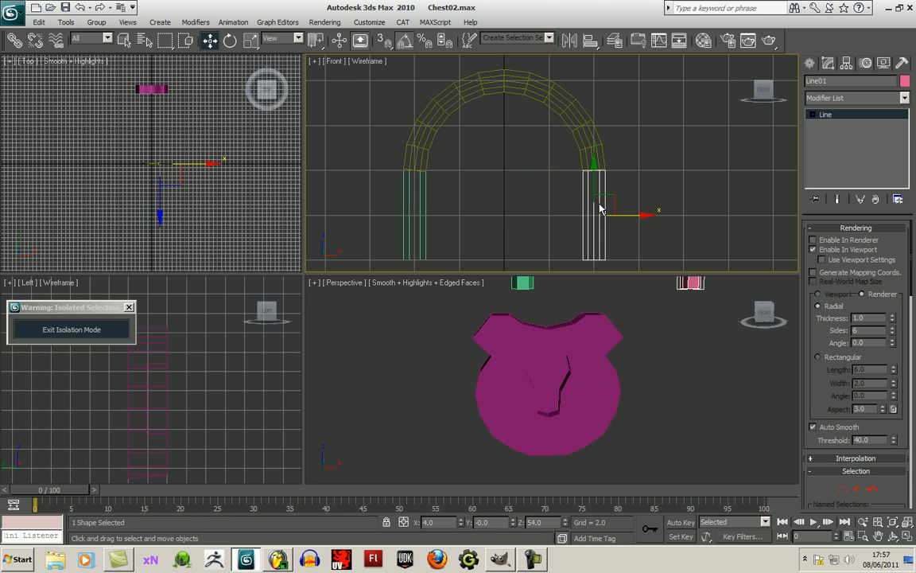
key(Delete)
click(416, 223)
key(Delete)
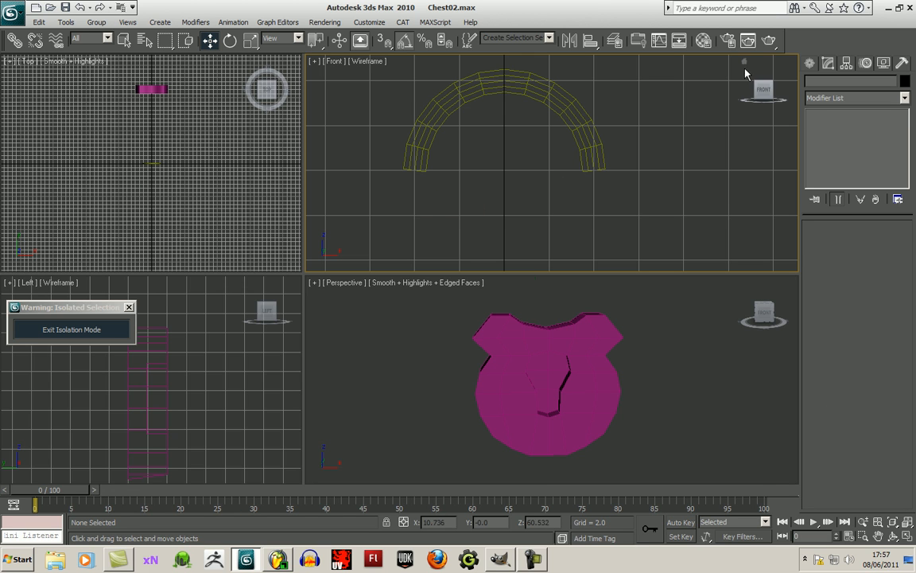
- Select the arc and convert it to an Editable Spline
click(810, 63)
drag(388, 72, 663, 192)
click(827, 64)
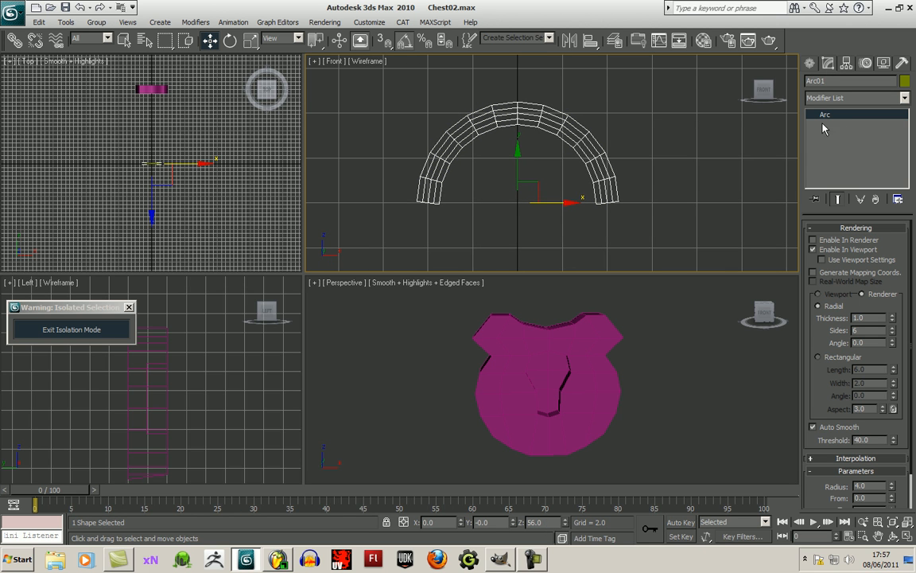
scroll(827, 326, down, 2)
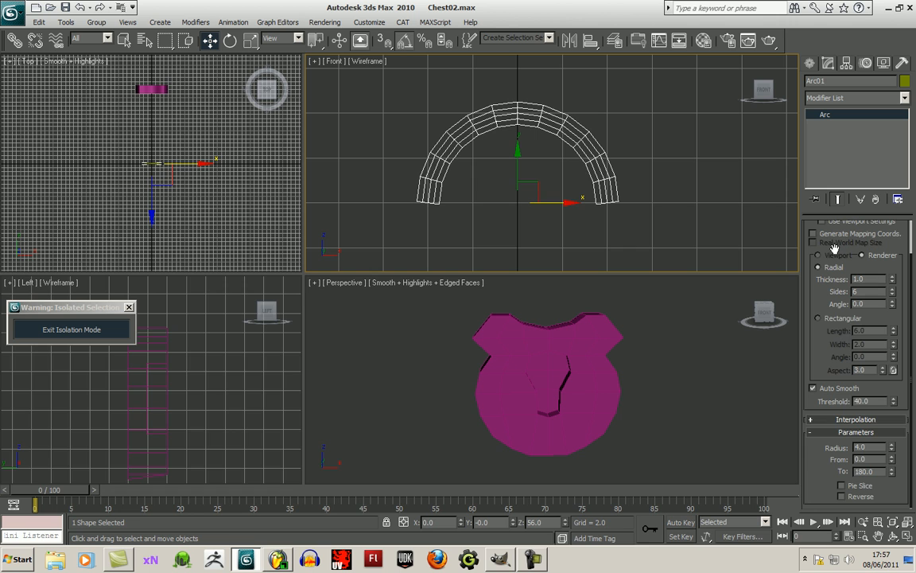
scroll(835, 249, up, 2)
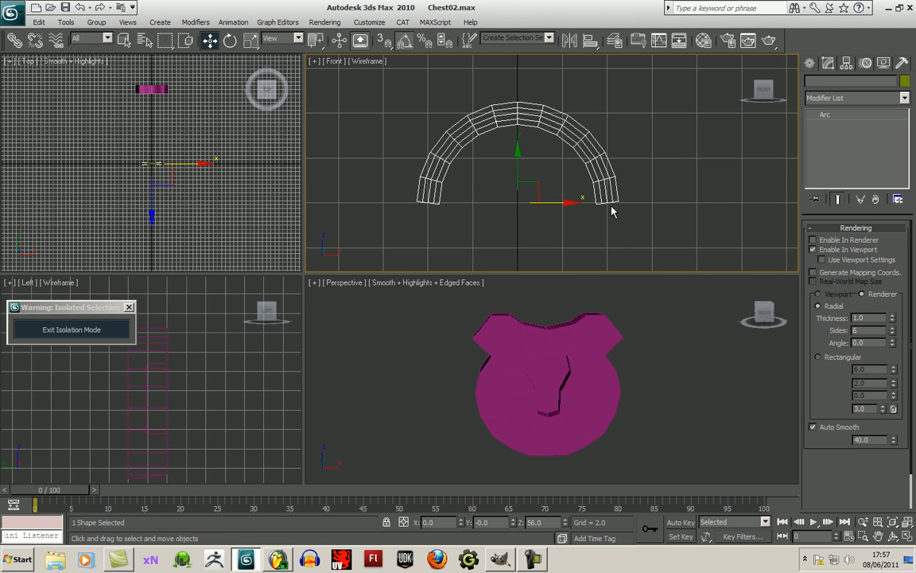
right_click(835, 117)
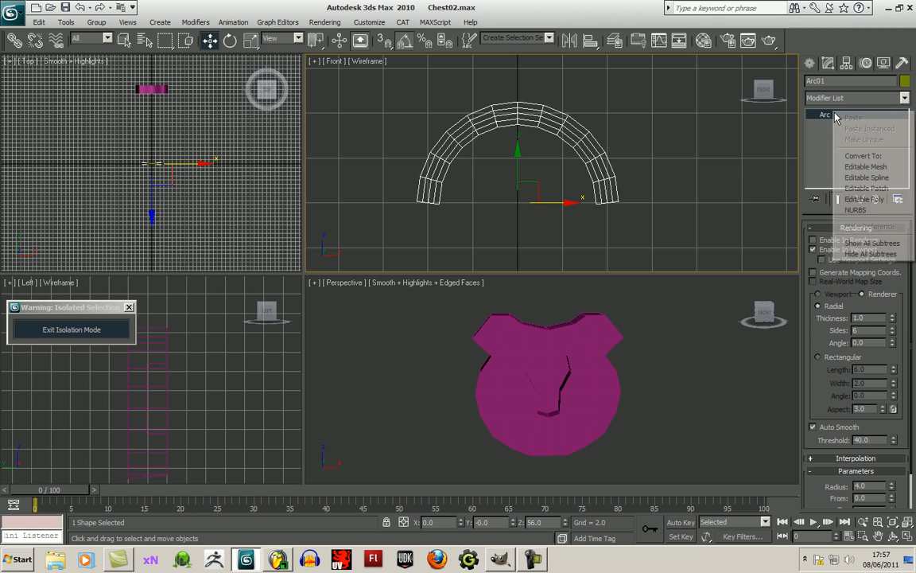
click(867, 181)
- Move the arc up 2 units to Z 58 in the Front view, snapping to the grid points
middle_drag(670, 245, 621, 201)
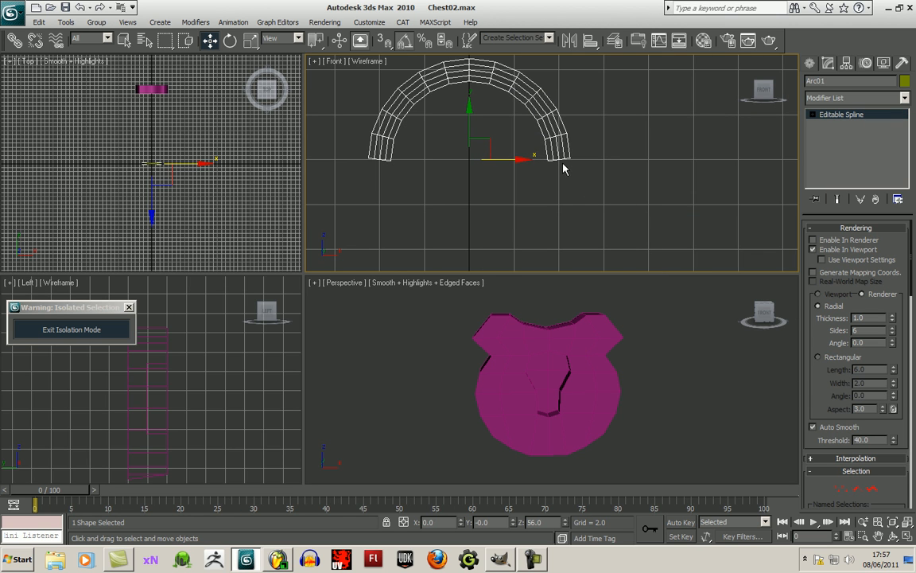
middle_drag(514, 183, 512, 201)
scroll(844, 414, down, 10)
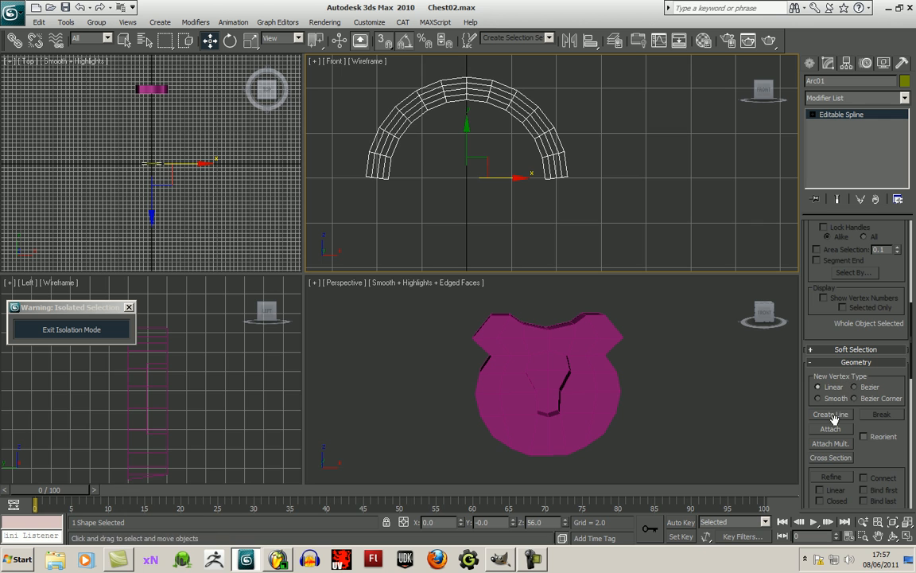
key(1)
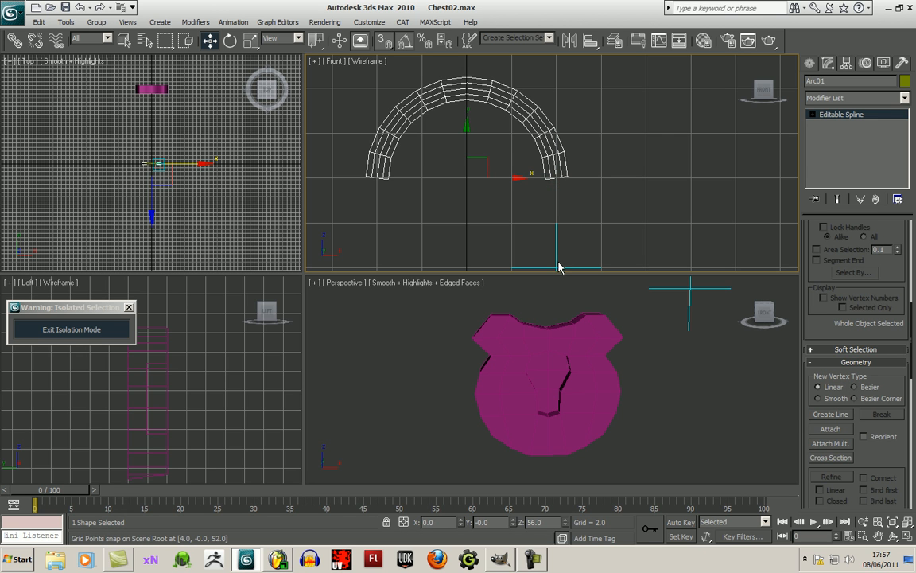
drag(556, 179, 554, 134)
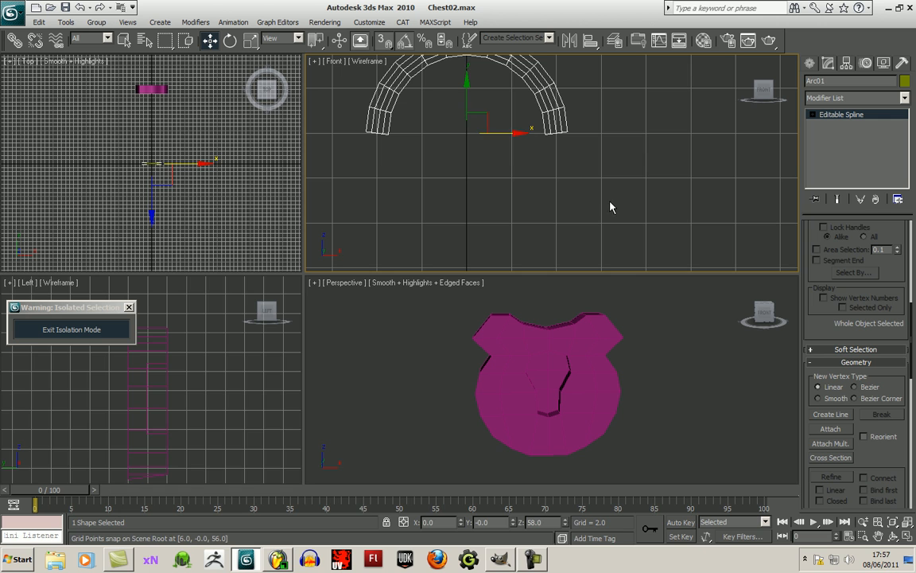
- Within the arc's spline, create a straight vertical line from the arc's right end down 4 units to Z 54
click(831, 415)
click(556, 133)
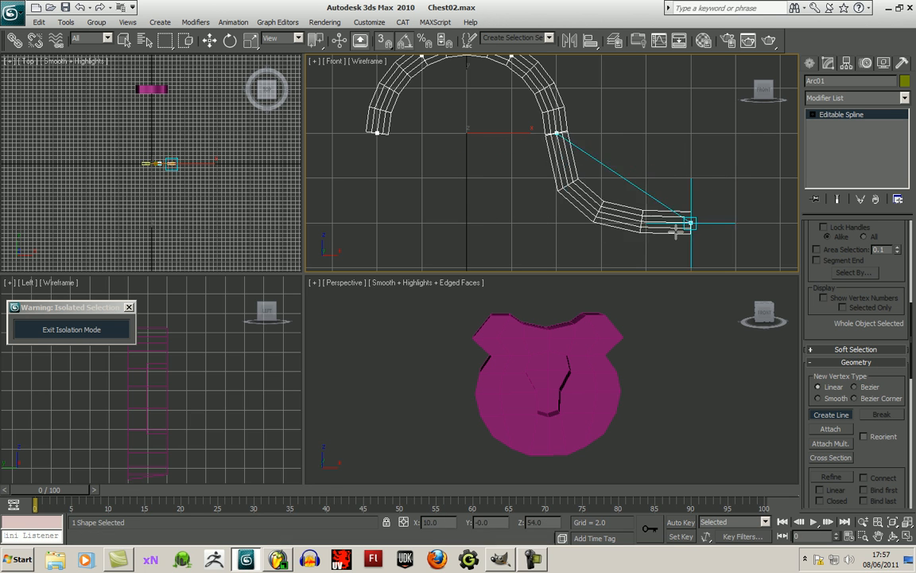
click(556, 223)
right_click(556, 223)
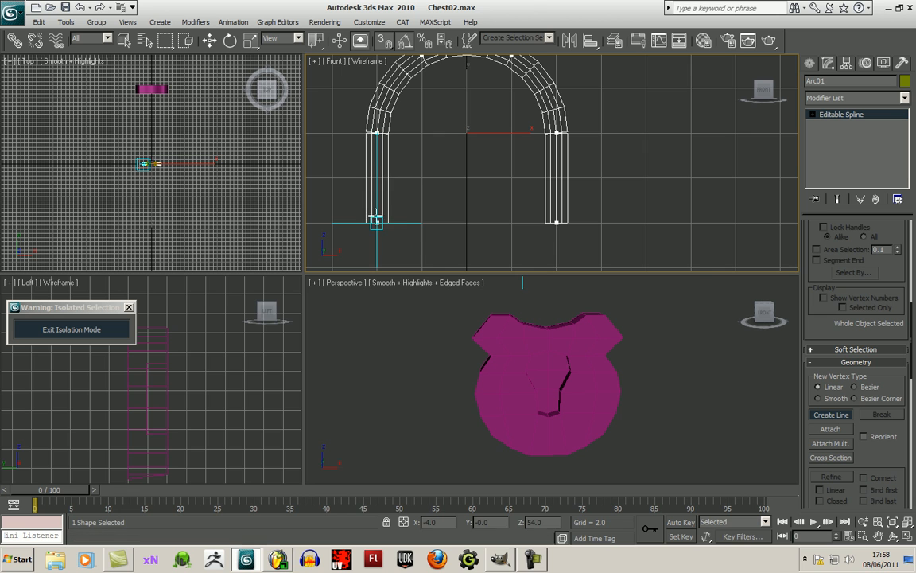
- Create a matching vertical line from the arc's left end down to Z 54, and finish line creation
right_click(378, 220)
click(378, 133)
click(378, 220)
right_click(381, 221)
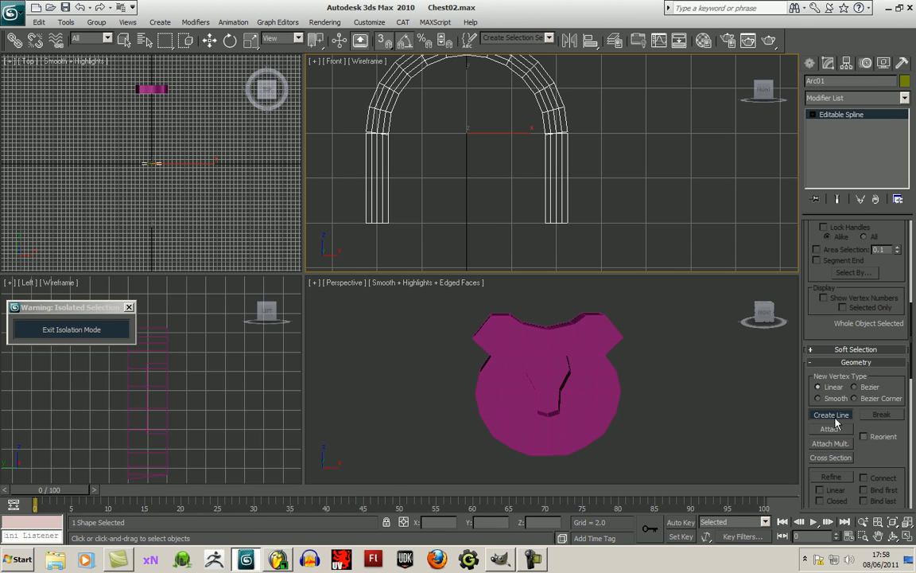
key(w)
- Examine the joint between the arc and the right leg up close, along with the spline's end point auto-welding settings
scroll(583, 218, up, 5)
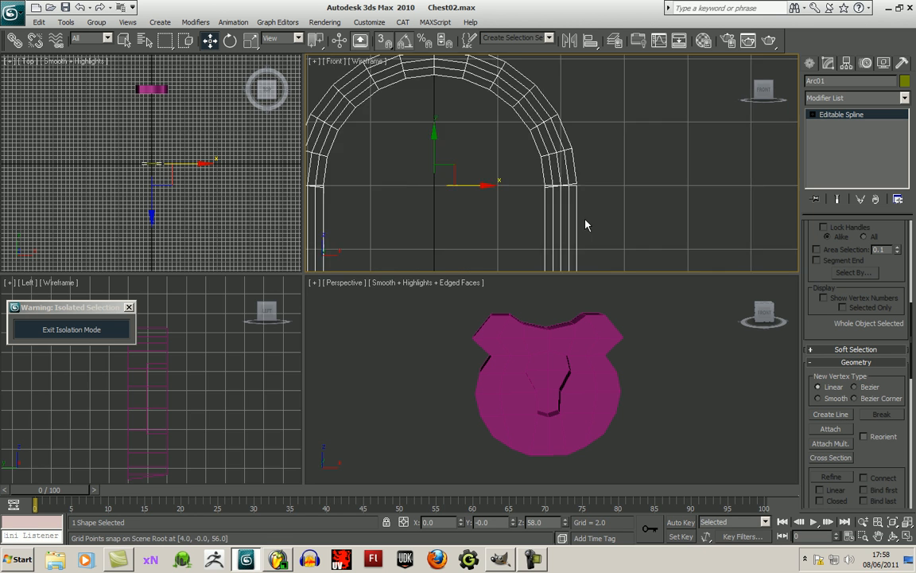
middle_drag(669, 254, 669, 237)
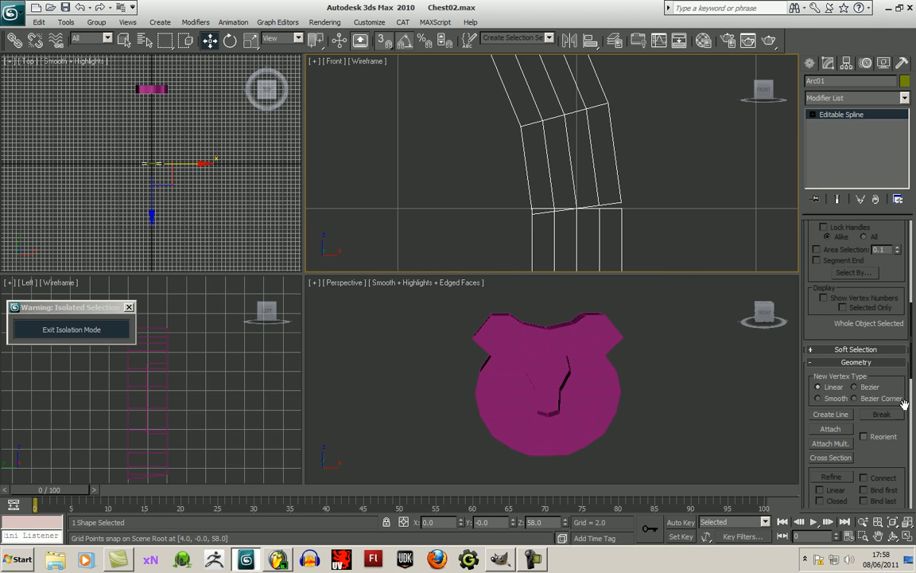
drag(890, 459, 864, 282)
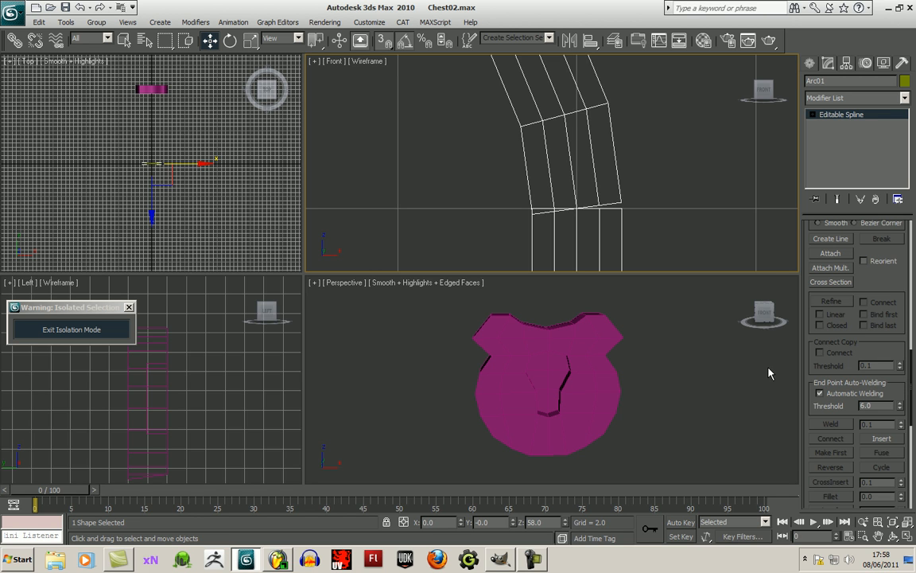
scroll(702, 233, down, 6)
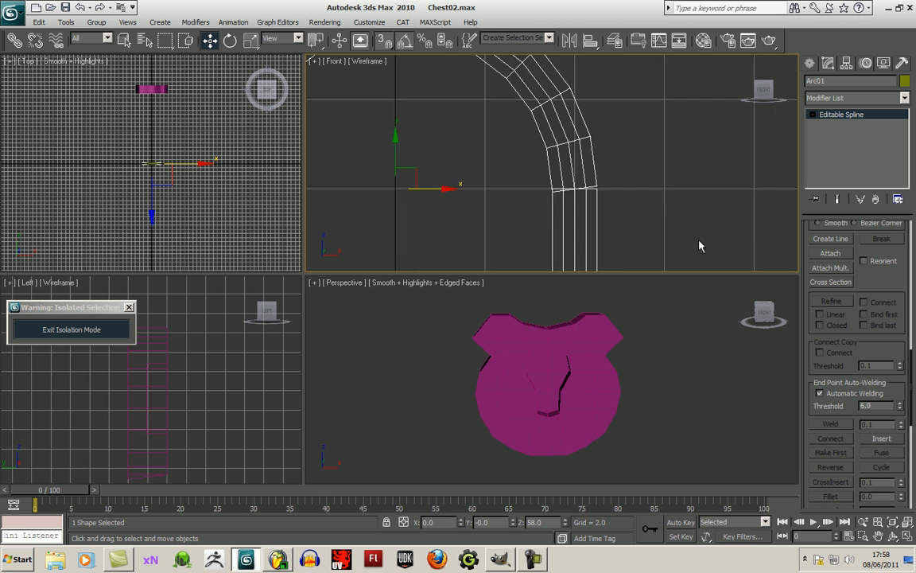
middle_drag(646, 217, 726, 230)
scroll(726, 230, down, 6)
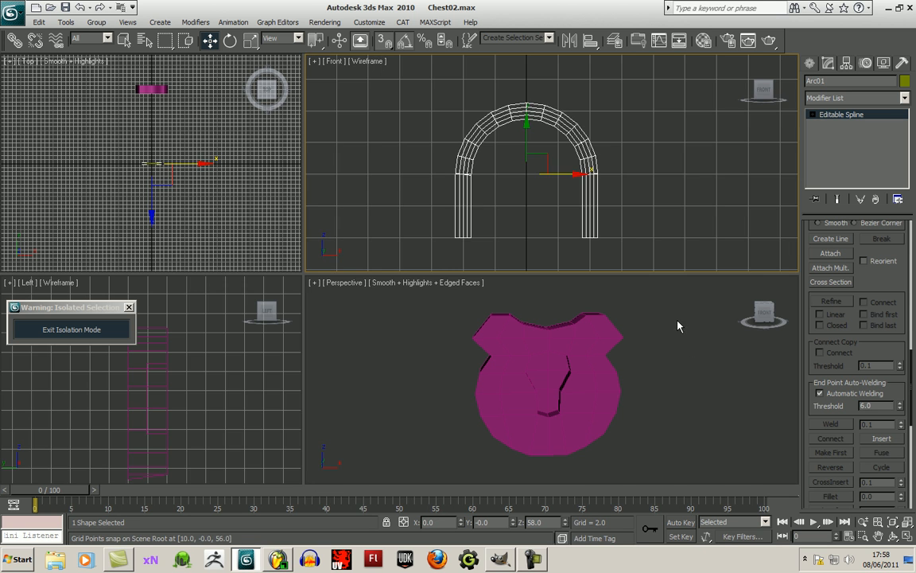
- Exit isolation mode to bring back the whole treasure chest
middle_drag(697, 375, 679, 376)
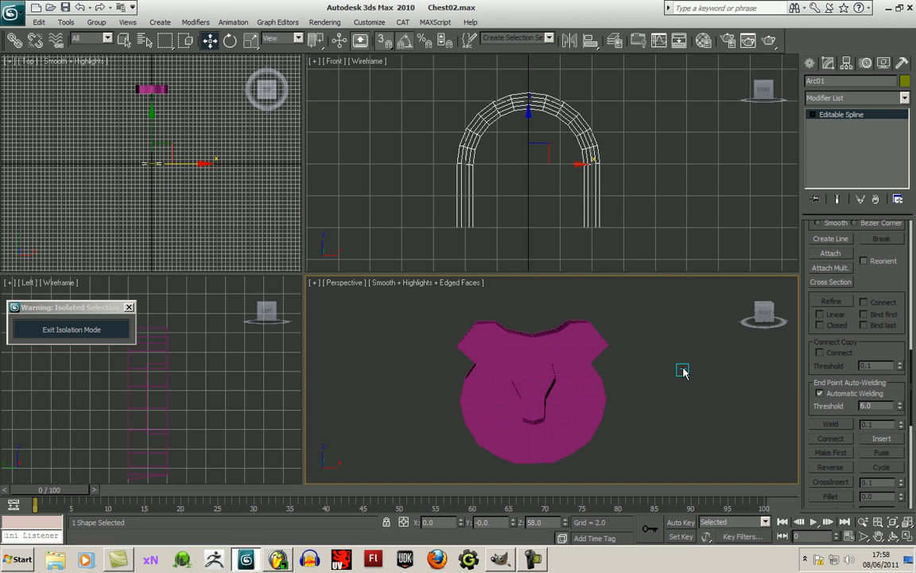
click(99, 328)
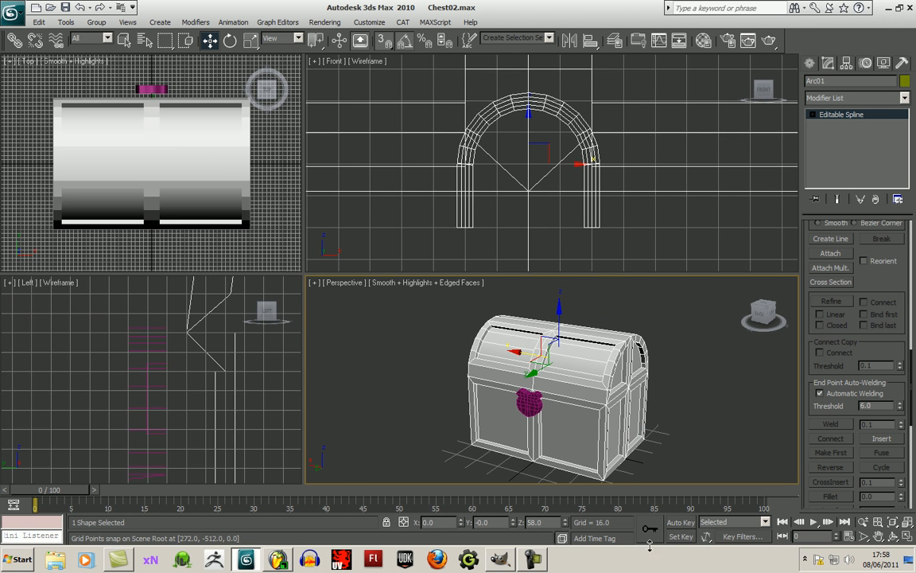
click(531, 559)
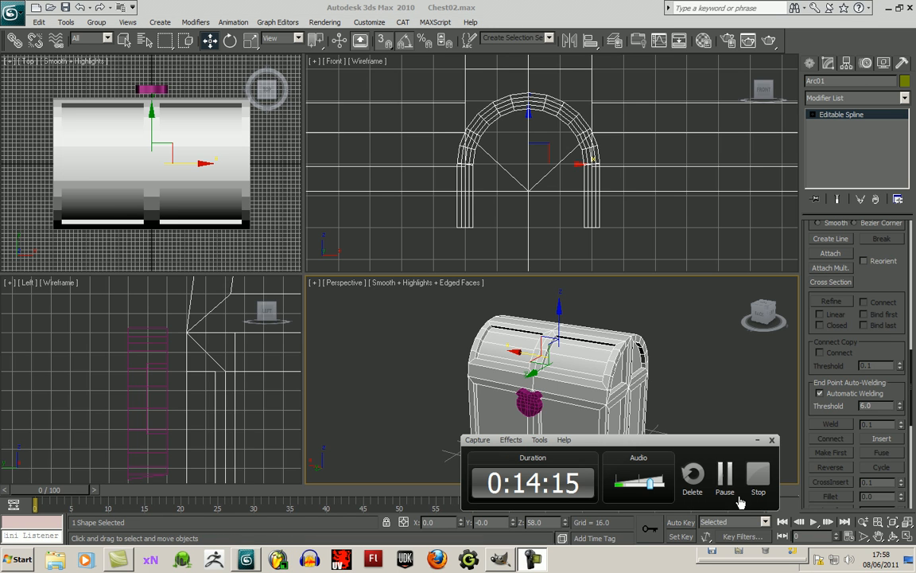